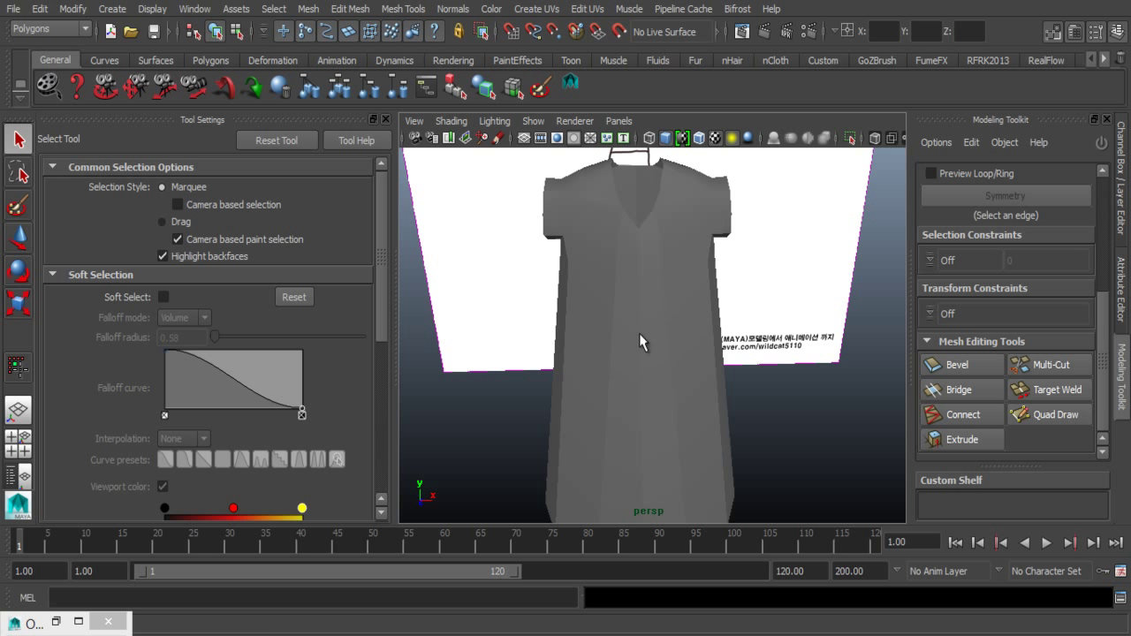
- Select the robe mesh and zoom in close on its shoulder
{"action": "left_click", "coordinate": [639, 333]}
{"action": "left_click_drag", "start_coordinate": [628, 336], "coordinate": [593, 318], "text": "alt"}
{"action": "mouse_move", "coordinate": [593, 318]}
{"action": "right_mouse_down", "text": "alt"}
{"action": "mouse_move", "coordinate": [624, 415]}
{"action": "mouse_move", "coordinate": [707, 392]}
{"action": "right_mouse_up", "text": "alt"}
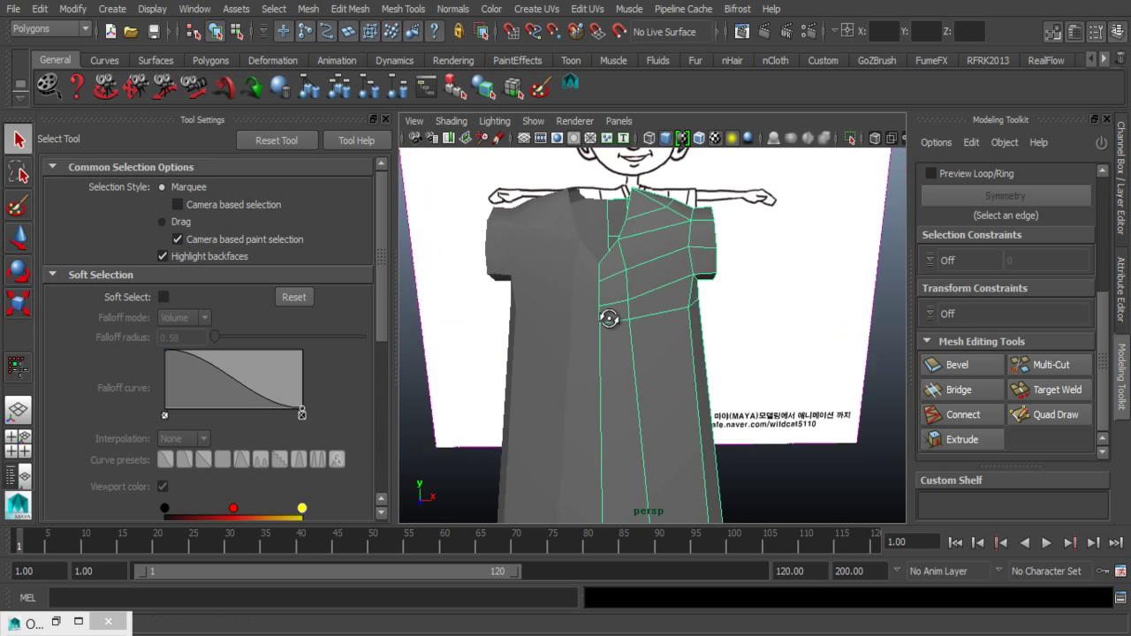
{"action": "left_click_drag", "start_coordinate": [618, 447], "coordinate": [651, 326], "text": "alt"}
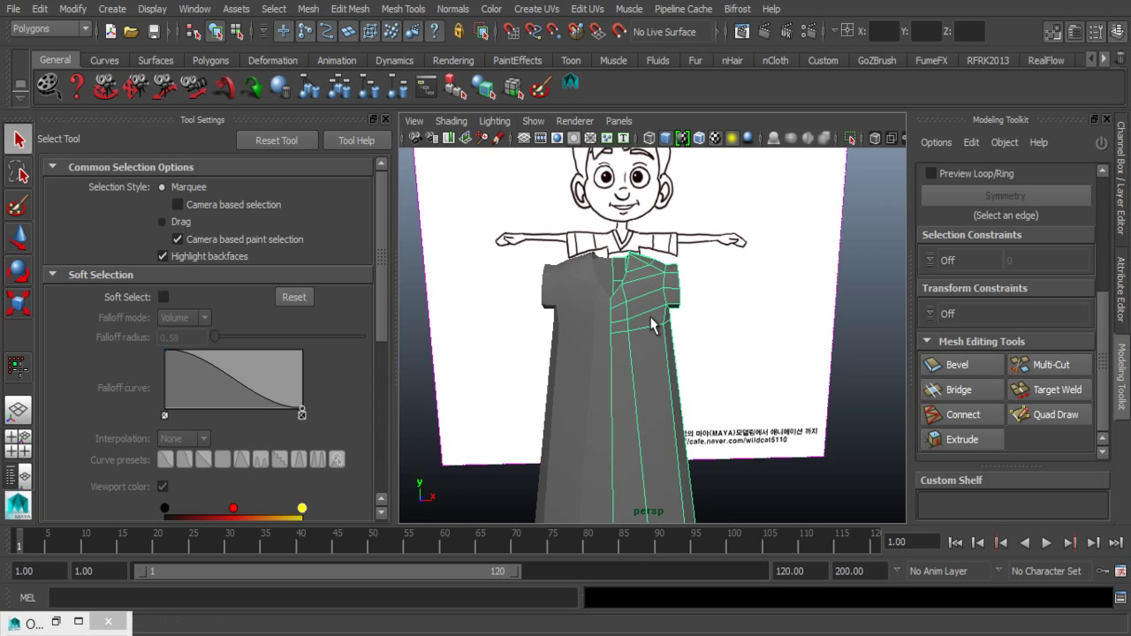
{"action": "left_click_drag", "start_coordinate": [773, 338], "coordinate": [628, 411], "text": "alt"}
{"action": "right_click_drag", "start_coordinate": [627, 411], "coordinate": [656, 429], "text": "alt"}
{"action": "left_click_drag", "start_coordinate": [656, 430], "coordinate": [690, 442], "text": "alt"}
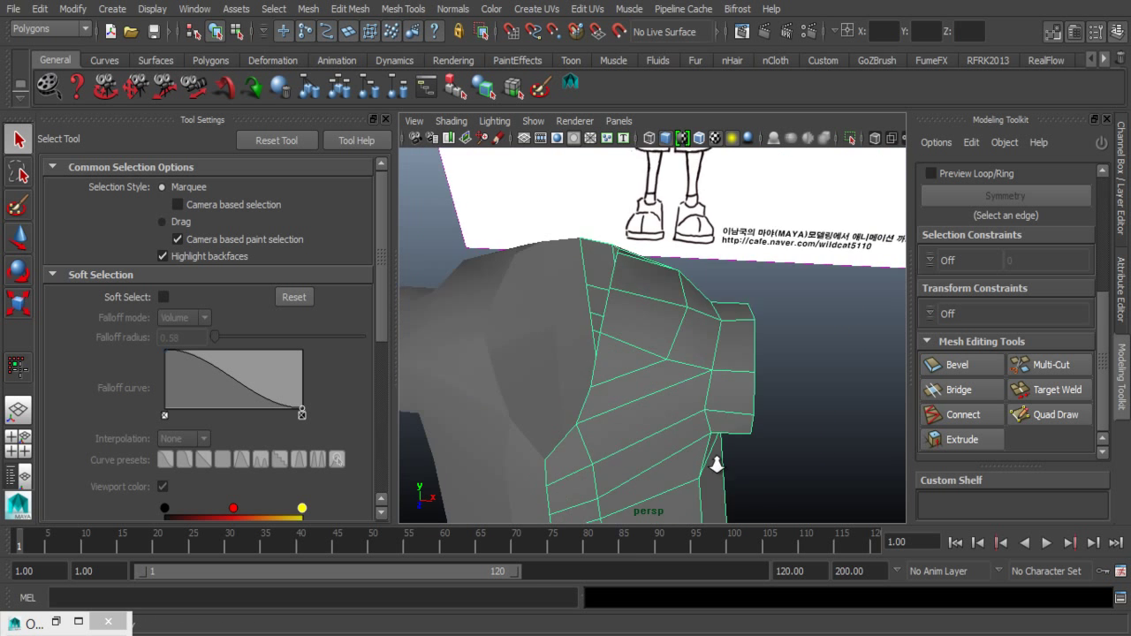
{"action": "middle_click_drag", "start_coordinate": [689, 442], "coordinate": [647, 425], "text": "alt"}
{"action": "mouse_move", "coordinate": [648, 425]}
{"action": "left_mouse_down", "text": "alt"}
{"action": "mouse_move", "coordinate": [668, 338]}
{"action": "mouse_move", "coordinate": [618, 378]}
{"action": "left_mouse_up", "text": "alt"}
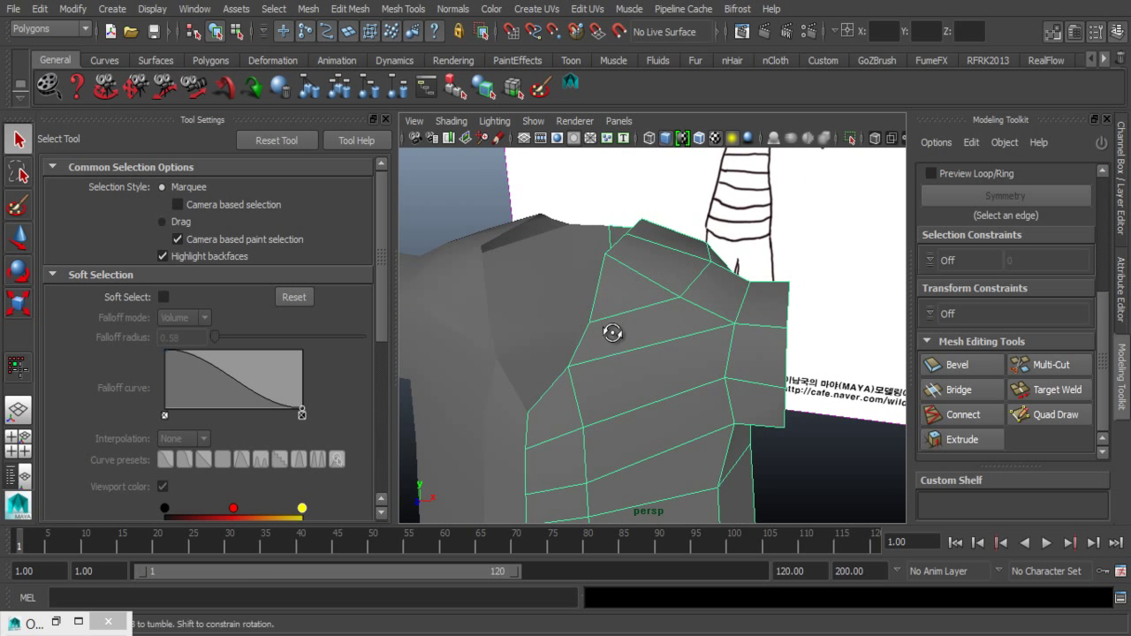
{"action": "mouse_move", "coordinate": [607, 327]}
{"action": "left_mouse_down", "text": "alt"}
{"action": "mouse_move", "coordinate": [580, 328]}
{"action": "mouse_move", "coordinate": [619, 326]}
{"action": "left_mouse_up", "text": "alt"}
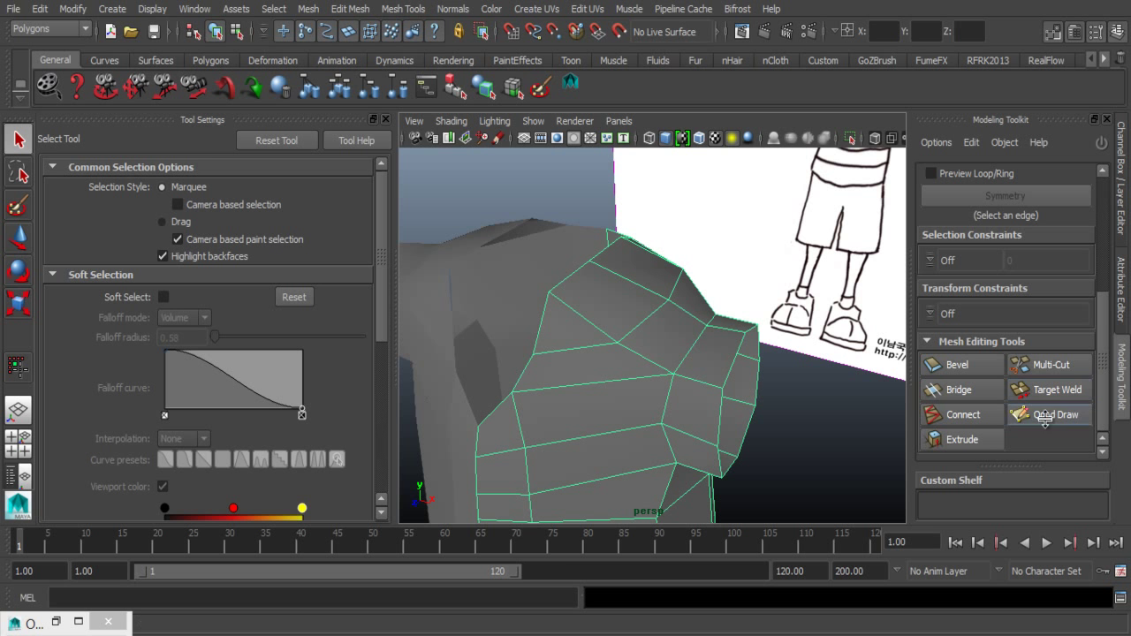
- Target Weld the stray shoulder vertex onto its neighbour, then return to vertex mode
{"action": "left_click", "coordinate": [403, 8]}
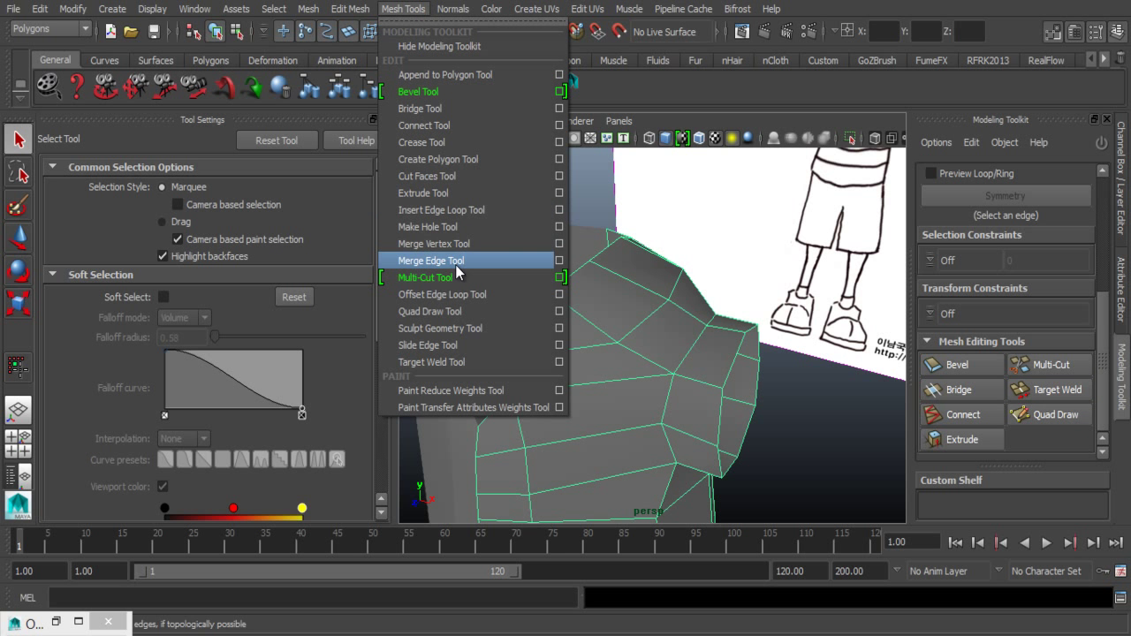
{"action": "left_click", "coordinate": [1057, 402]}
{"action": "left_click", "coordinate": [1054, 393]}
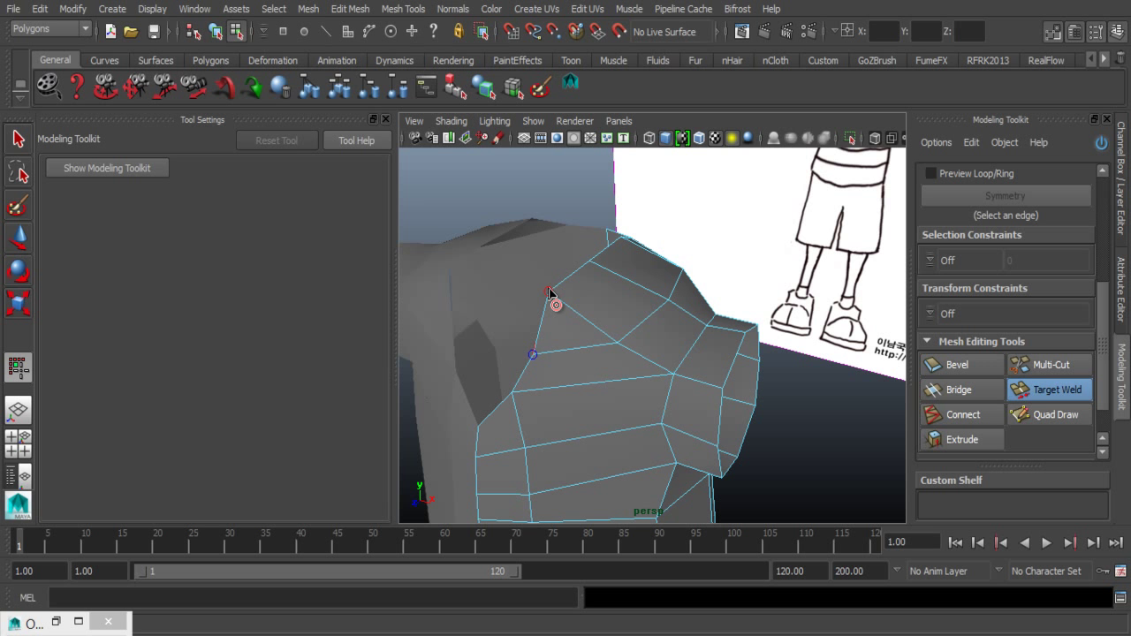
{"action": "left_click_drag", "start_coordinate": [549, 294], "coordinate": [550, 294]}
{"action": "left_click", "coordinate": [18, 141]}
{"action": "left_click_drag", "start_coordinate": [522, 329], "coordinate": [578, 338], "text": "alt"}
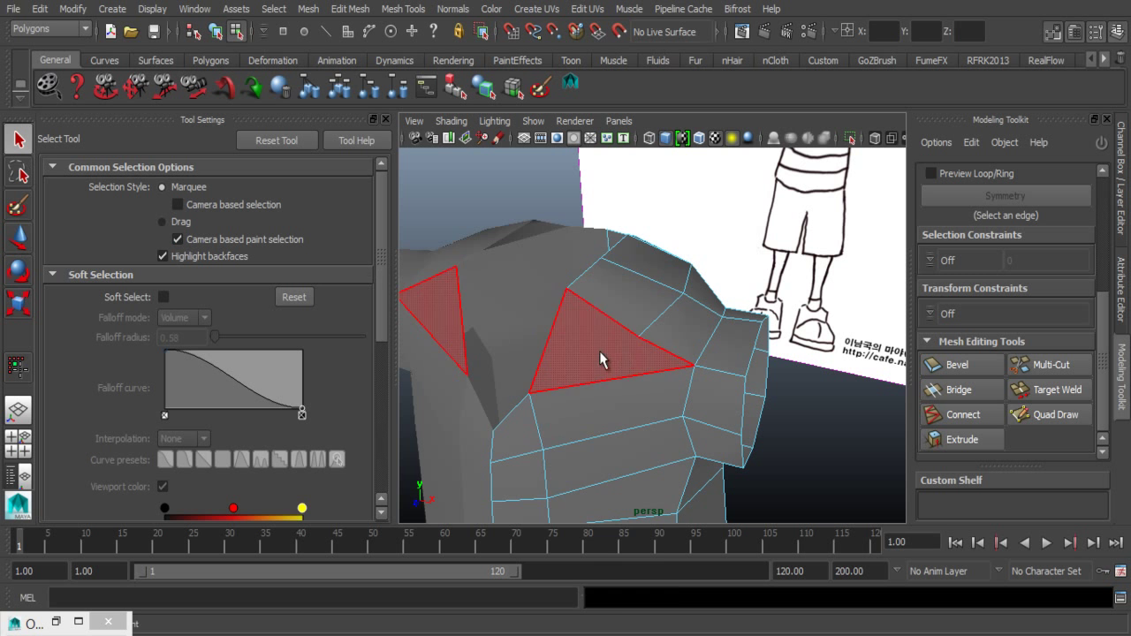
{"action": "right_click_drag", "start_coordinate": [601, 214], "coordinate": [530, 205]}
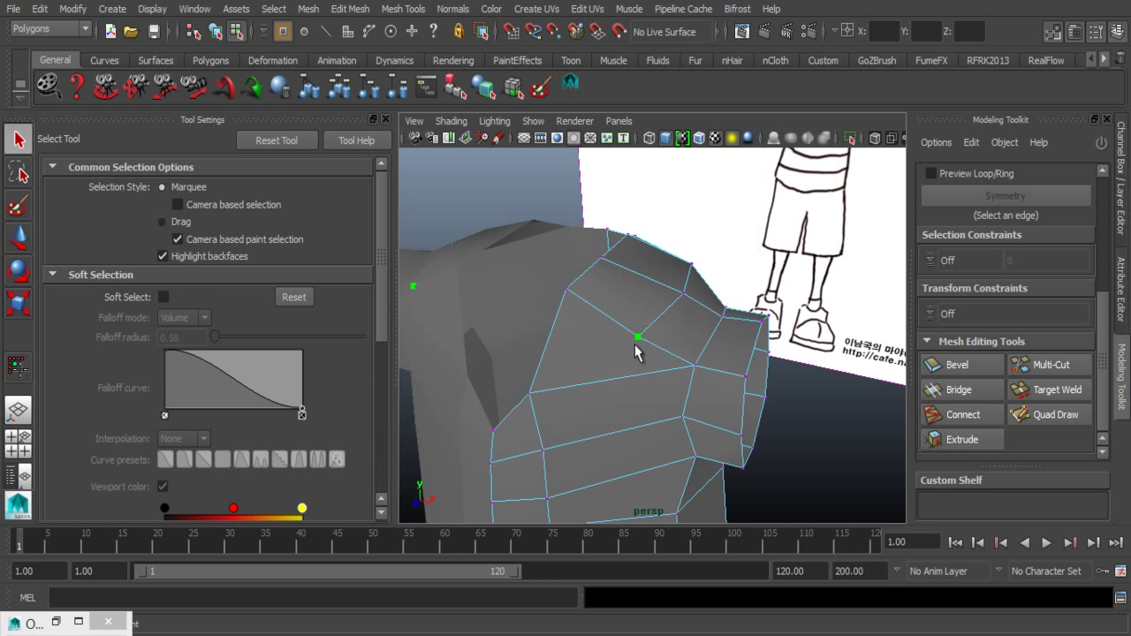
- Raise the selected shoulder vertex and view the shoulder from a low close-up
{"action": "key", "text": "w"}
{"action": "left_click_drag", "start_coordinate": [636, 342], "coordinate": [636, 316]}
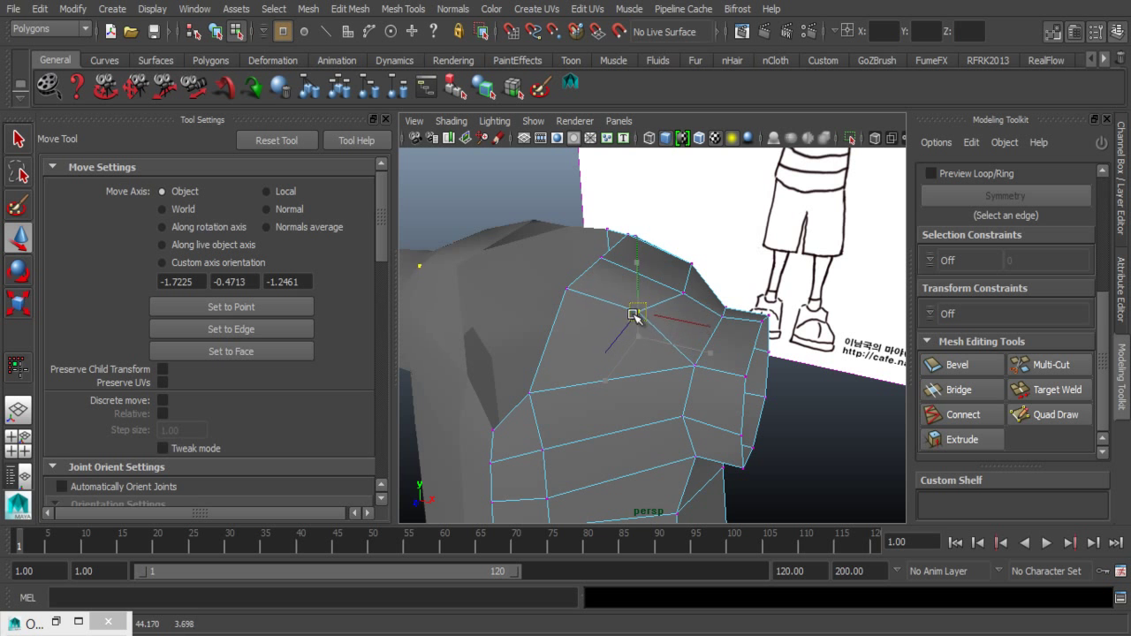
{"action": "mouse_move", "coordinate": [606, 386]}
{"action": "left_mouse_down", "text": "alt"}
{"action": "mouse_move", "coordinate": [566, 334]}
{"action": "mouse_move", "coordinate": [613, 315]}
{"action": "mouse_move", "coordinate": [639, 327]}
{"action": "mouse_move", "coordinate": [564, 341]}
{"action": "mouse_move", "coordinate": [518, 328]}
{"action": "mouse_move", "coordinate": [670, 292]}
{"action": "left_mouse_up", "text": "alt"}
{"action": "mouse_move", "coordinate": [659, 251]}
{"action": "left_mouse_down", "text": "alt"}
{"action": "mouse_move", "coordinate": [518, 346]}
{"action": "mouse_move", "coordinate": [644, 354]}
{"action": "left_mouse_up", "text": "alt"}
{"action": "middle_click_drag", "start_coordinate": [644, 353], "coordinate": [592, 353], "text": "alt"}
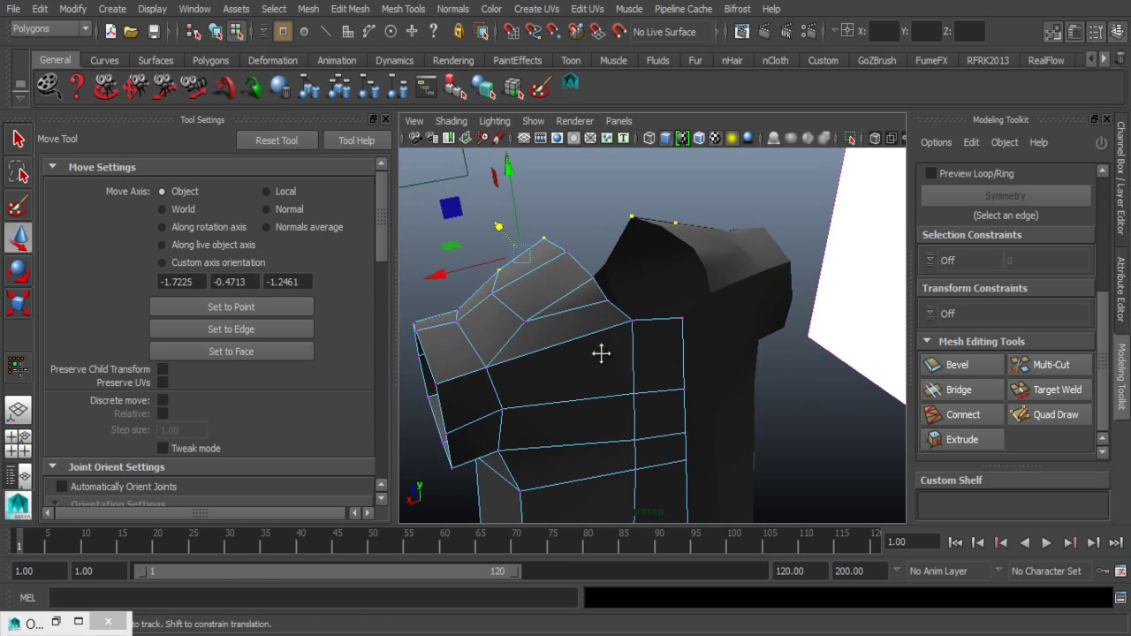
{"action": "mouse_move", "coordinate": [601, 354]}
{"action": "right_mouse_down", "text": "alt"}
{"action": "mouse_move", "coordinate": [606, 336]}
{"action": "mouse_move", "coordinate": [515, 327]}
{"action": "mouse_move", "coordinate": [624, 352]}
{"action": "right_mouse_up", "text": "alt"}
{"action": "left_click_drag", "start_coordinate": [624, 352], "coordinate": [626, 354], "text": "alt"}
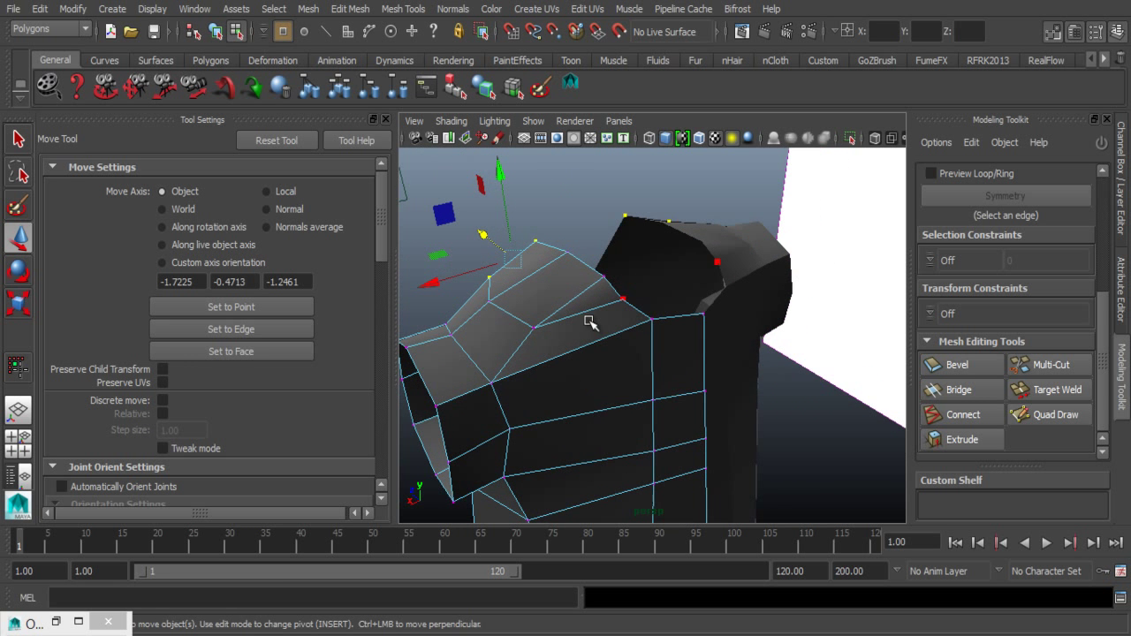
- Target Weld a second shoulder vertex, then select and move a vertex on the shoulder's top edge
{"action": "left_click", "coordinate": [1025, 391]}
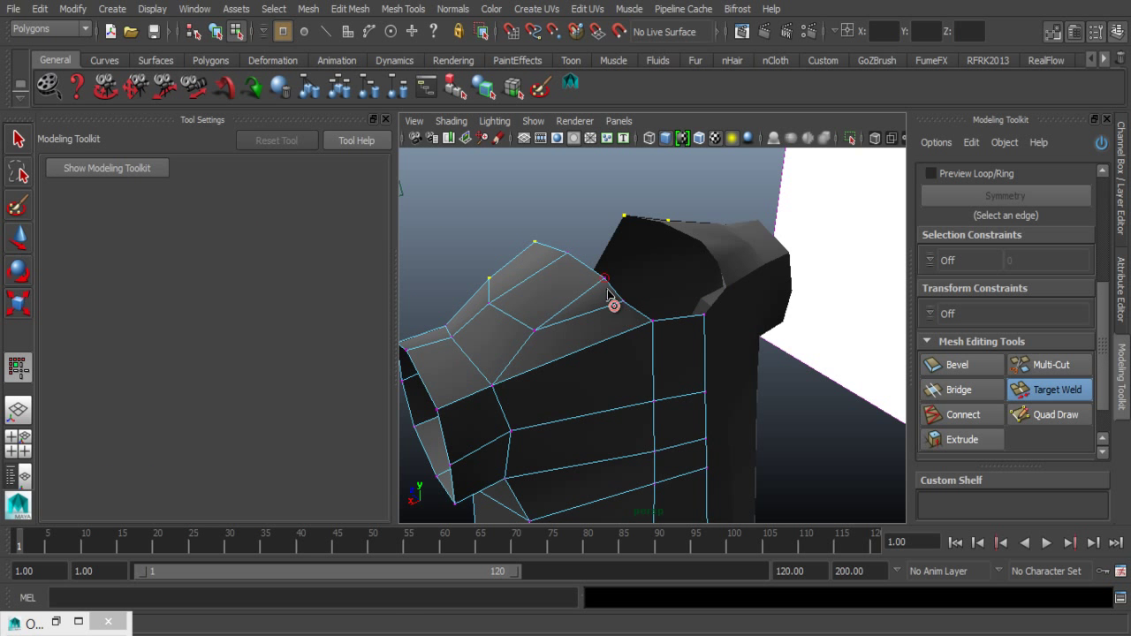
{"action": "mouse_move", "coordinate": [607, 294]}
{"action": "left_mouse_down", "text": "alt"}
{"action": "mouse_move", "coordinate": [600, 279]}
{"action": "mouse_move", "coordinate": [533, 325]}
{"action": "left_mouse_up", "text": "alt"}
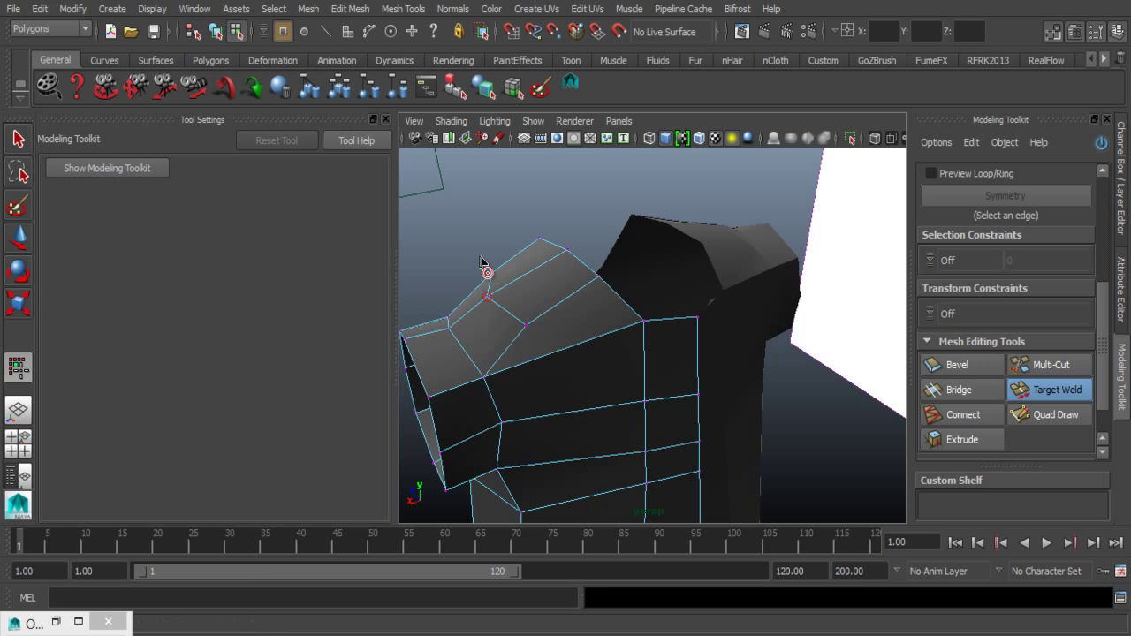
{"action": "left_click_drag", "start_coordinate": [480, 265], "coordinate": [616, 267], "text": "alt"}
{"action": "key", "text": "q"}
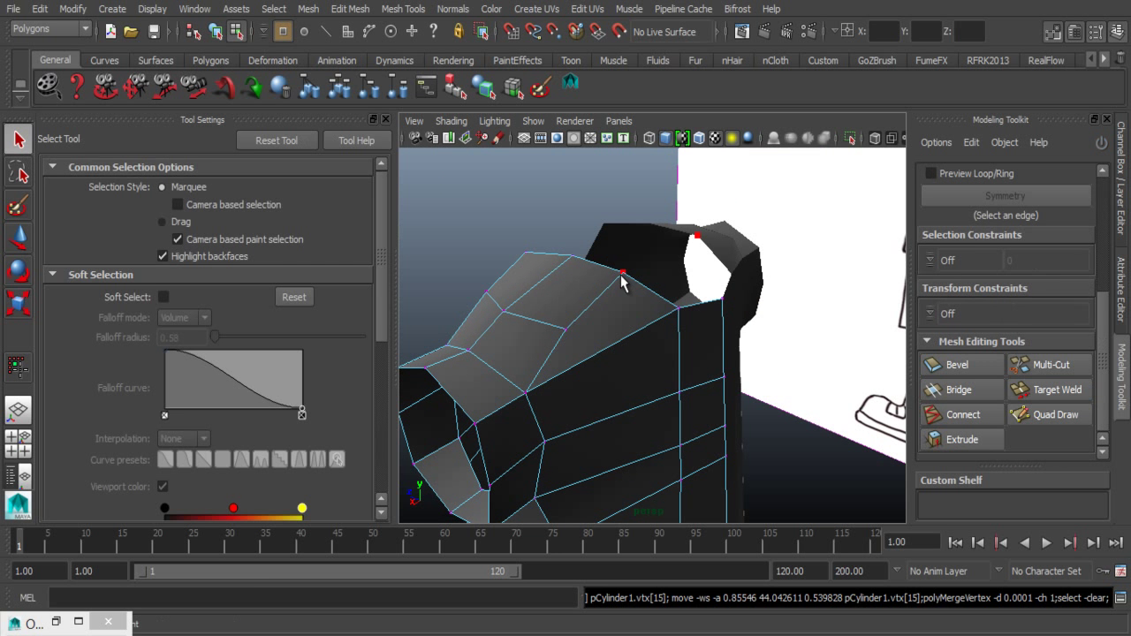
{"action": "left_click", "coordinate": [623, 274]}
{"action": "key", "text": "w"}
{"action": "mouse_move", "coordinate": [607, 283]}
{"action": "left_mouse_down", "text": "alt"}
{"action": "mouse_move", "coordinate": [574, 271]}
{"action": "mouse_move", "coordinate": [618, 203]}
{"action": "mouse_move", "coordinate": [831, 224]}
{"action": "mouse_move", "coordinate": [742, 311]}
{"action": "left_mouse_up", "text": "alt"}
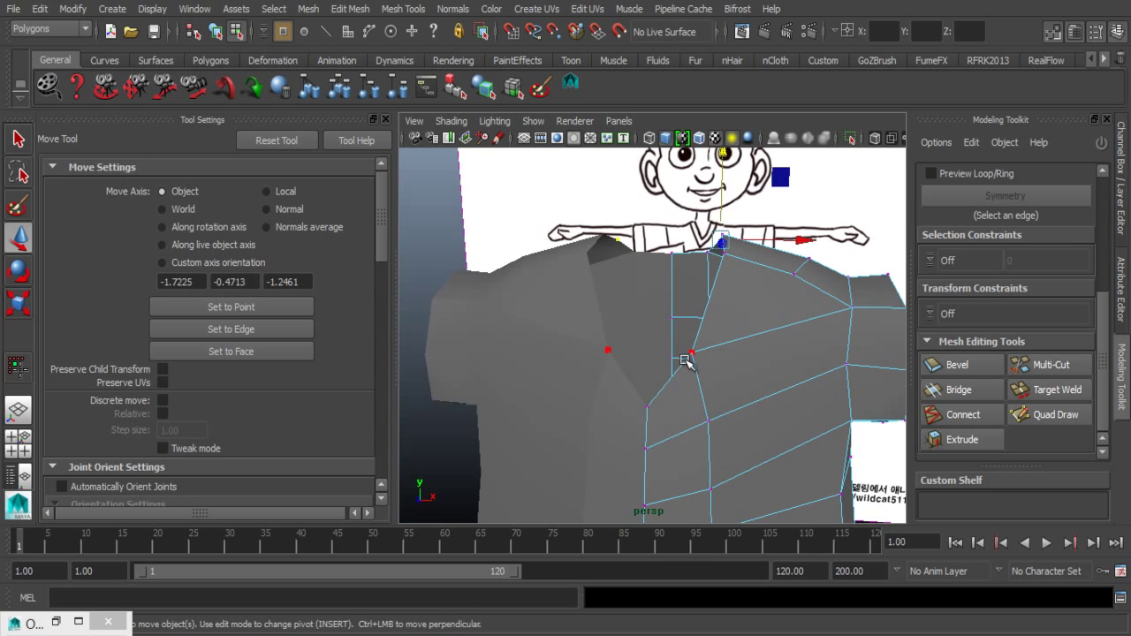
- In the maximized front view, pull the neck vertex up and out into a V-neck
{"action": "key", "text": "space"}
{"action": "key", "text": "space"}
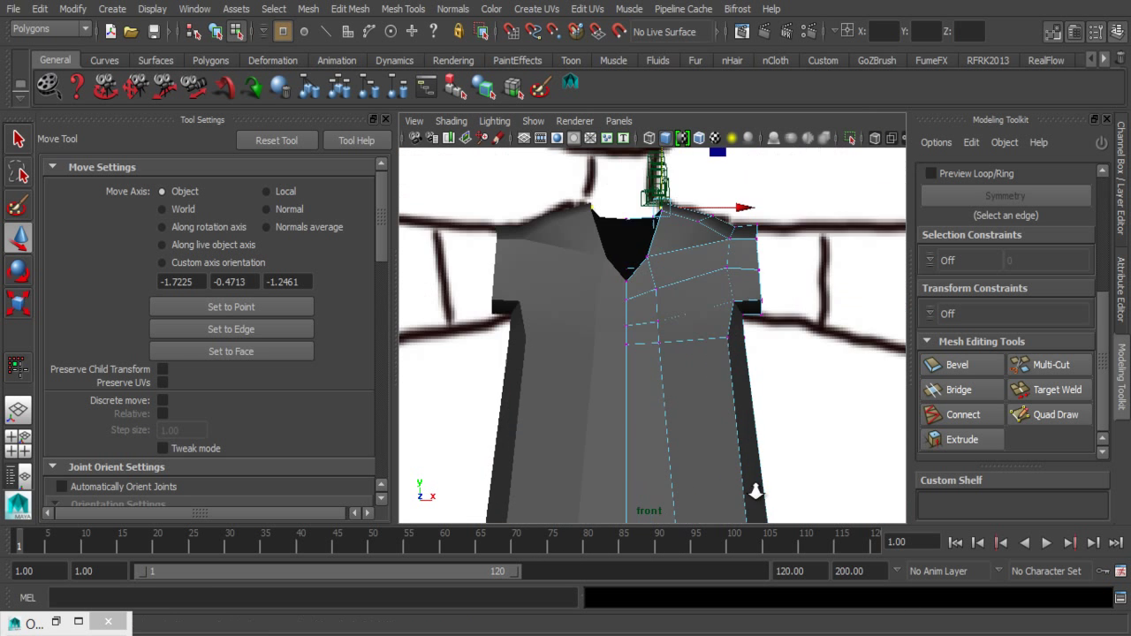
{"action": "scroll", "coordinate": [755, 492], "scroll_direction": "up", "scroll_amount": 3}
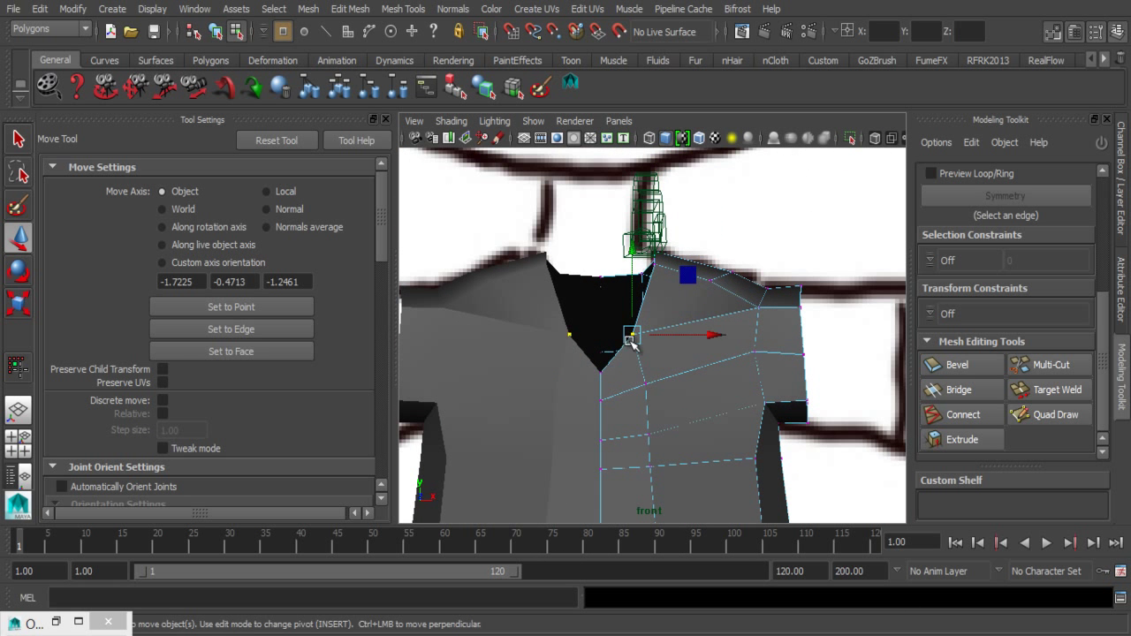
{"action": "left_click_drag", "start_coordinate": [633, 338], "coordinate": [644, 322]}
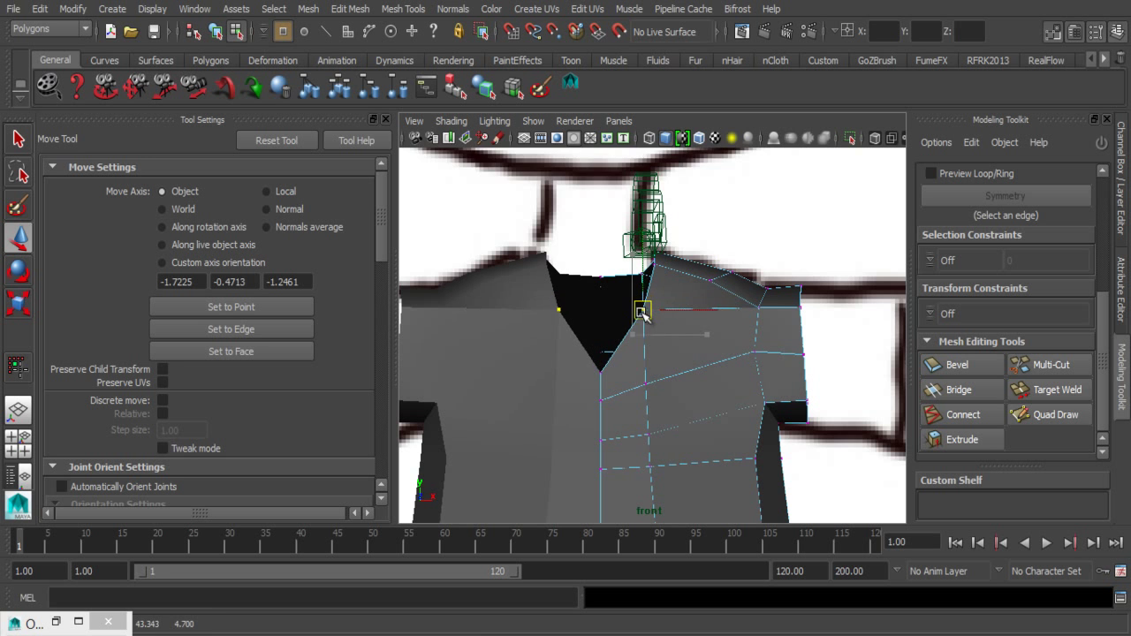
{"action": "middle_click_drag", "start_coordinate": [629, 383], "coordinate": [632, 352], "text": "alt"}
- Shift the centre-line vertices sideways in X, switch to edge mode, and restore four views
{"action": "left_click_drag", "start_coordinate": [665, 428], "coordinate": [668, 442]}
{"action": "left_click_drag", "start_coordinate": [701, 402], "coordinate": [727, 397]}
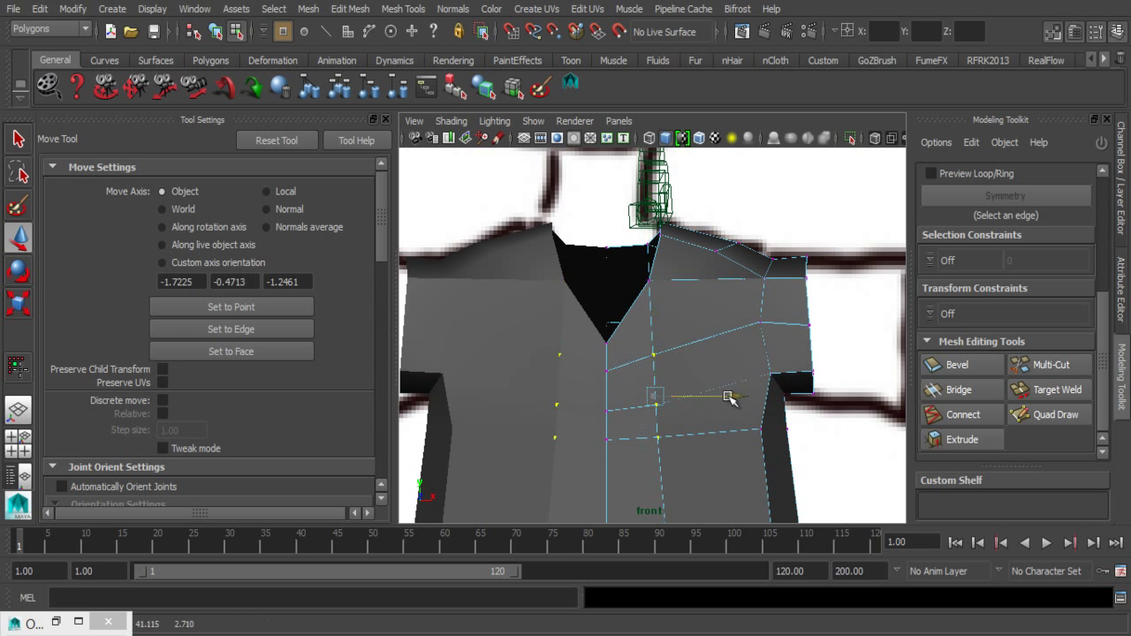
{"action": "right_click_drag", "start_coordinate": [732, 399], "coordinate": [631, 386], "text": "alt"}
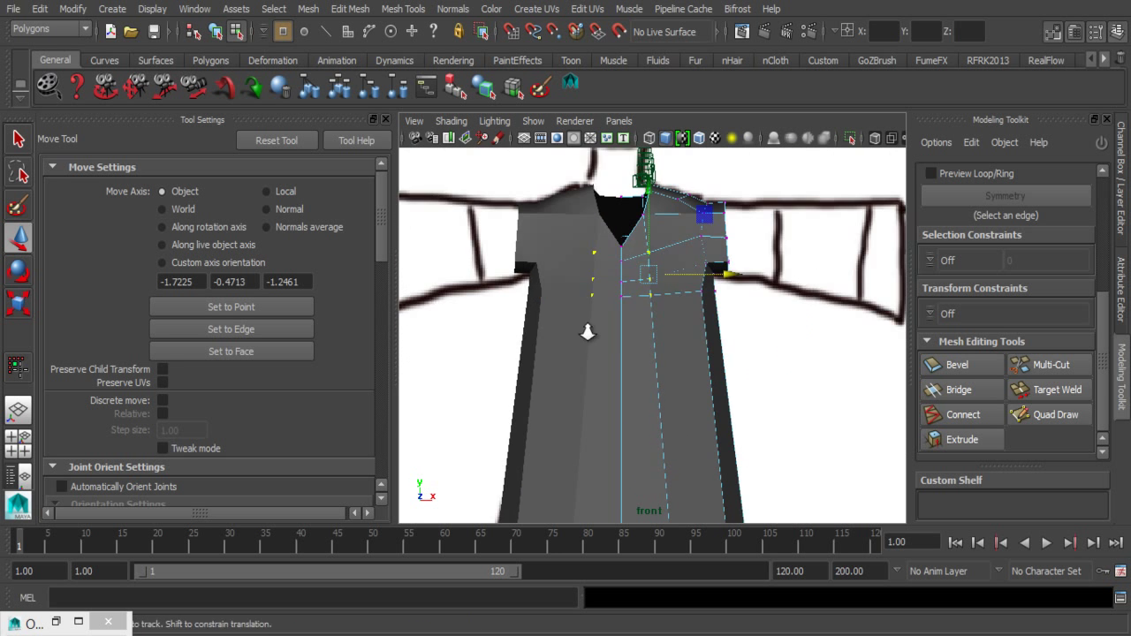
{"action": "middle_click_drag", "start_coordinate": [631, 386], "coordinate": [642, 408], "text": "alt"}
{"action": "right_click_drag", "start_coordinate": [641, 409], "coordinate": [623, 416], "text": "alt"}
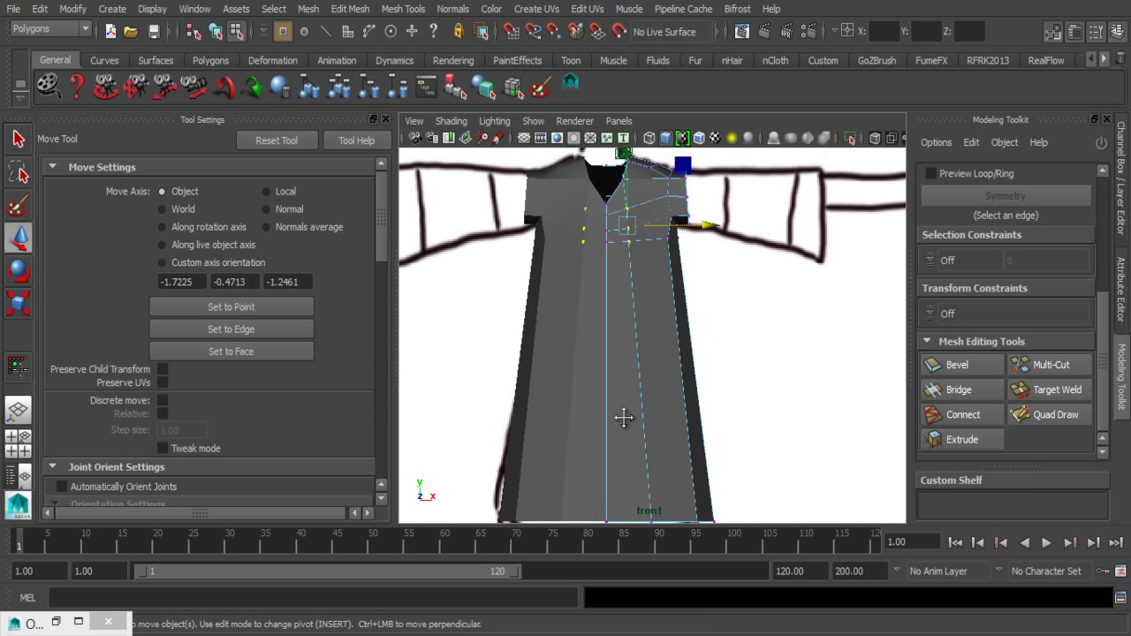
{"action": "right_click_drag", "start_coordinate": [637, 214], "coordinate": [624, 183]}
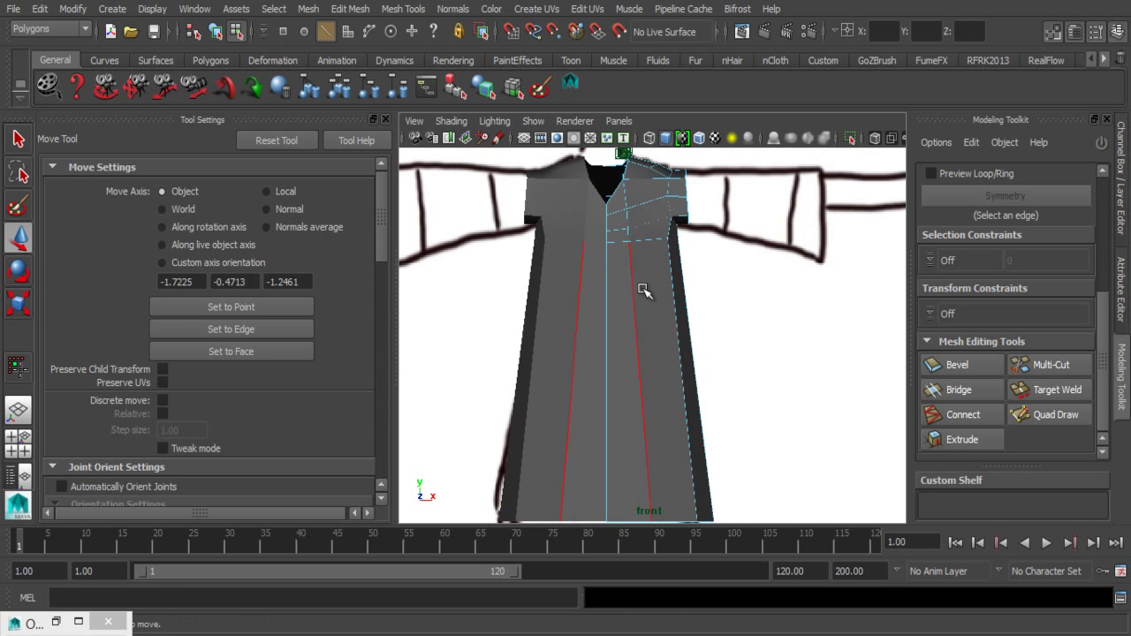
{"action": "key", "text": "space"}
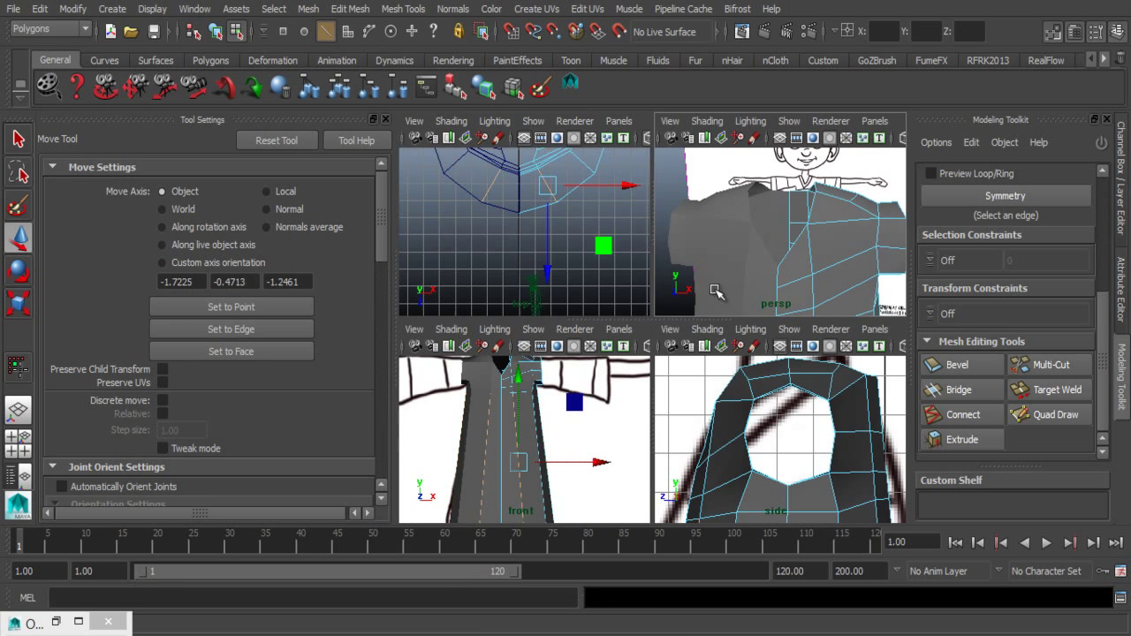
- Inspect the shoulder in perspective, then maximize the front view in vertex mode
{"action": "key", "text": "space"}
{"action": "mouse_move", "coordinate": [606, 315]}
{"action": "left_mouse_down", "text": "alt"}
{"action": "mouse_move", "coordinate": [580, 298]}
{"action": "mouse_move", "coordinate": [591, 387]}
{"action": "mouse_move", "coordinate": [634, 285]}
{"action": "mouse_move", "coordinate": [667, 262]}
{"action": "mouse_move", "coordinate": [616, 363]}
{"action": "mouse_move", "coordinate": [596, 366]}
{"action": "mouse_move", "coordinate": [601, 341]}
{"action": "mouse_move", "coordinate": [614, 386]}
{"action": "left_mouse_up", "text": "alt"}
{"action": "key", "text": "space"}
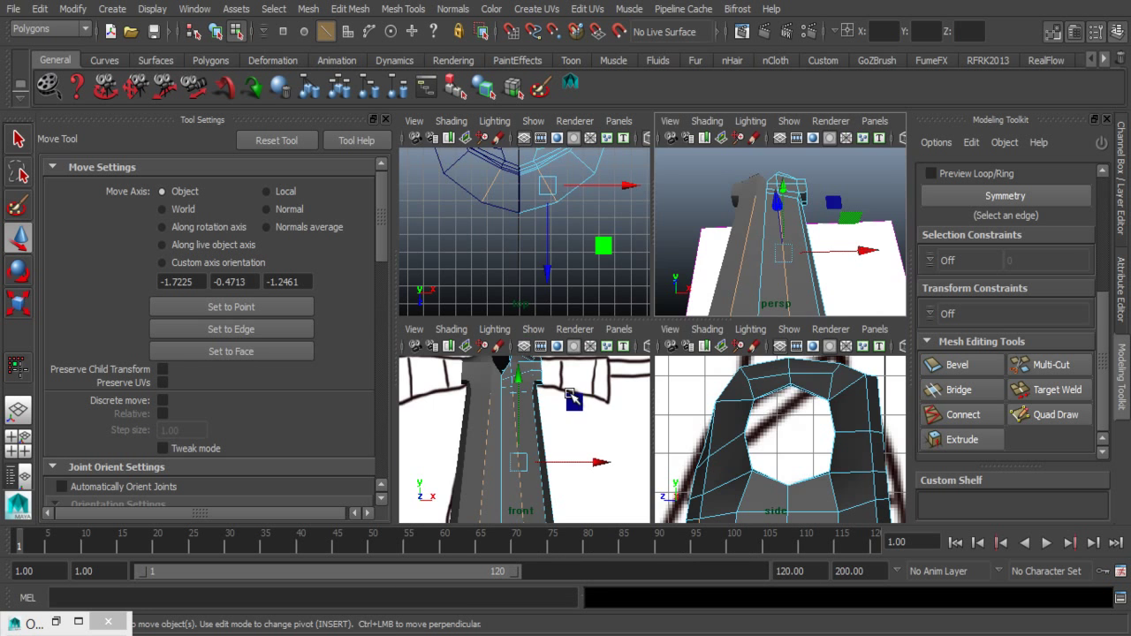
{"action": "key", "text": "space"}
{"action": "right_click_drag", "start_coordinate": [619, 225], "coordinate": [549, 235]}
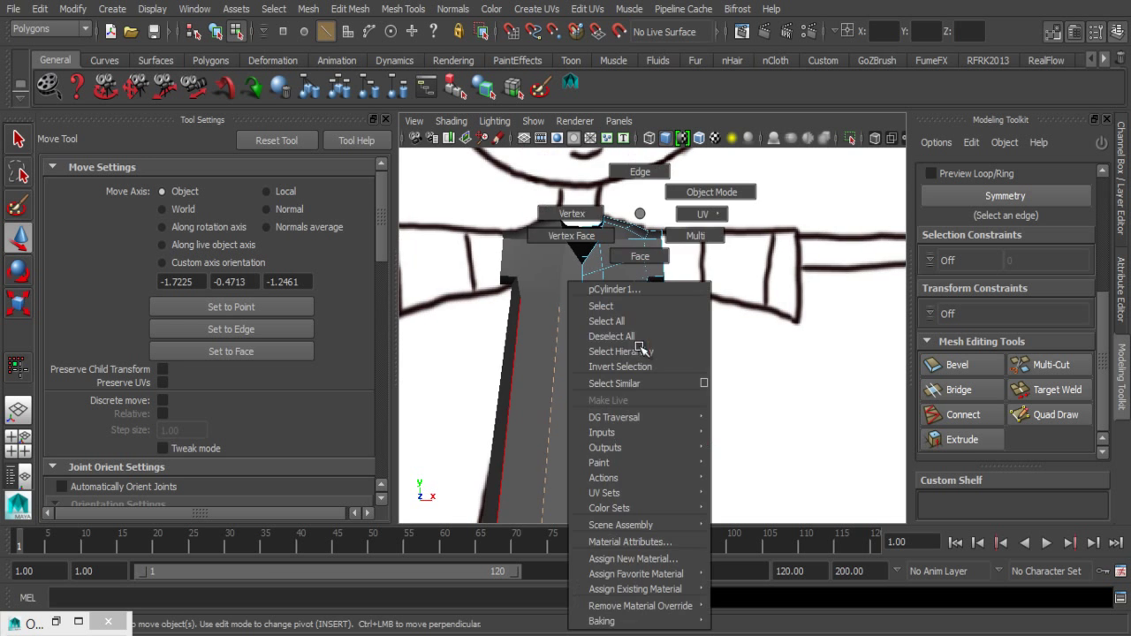
{"action": "middle_click_drag", "start_coordinate": [622, 357], "coordinate": [622, 385], "text": "alt"}
{"action": "right_click_drag", "start_coordinate": [622, 385], "coordinate": [634, 312], "text": "alt"}
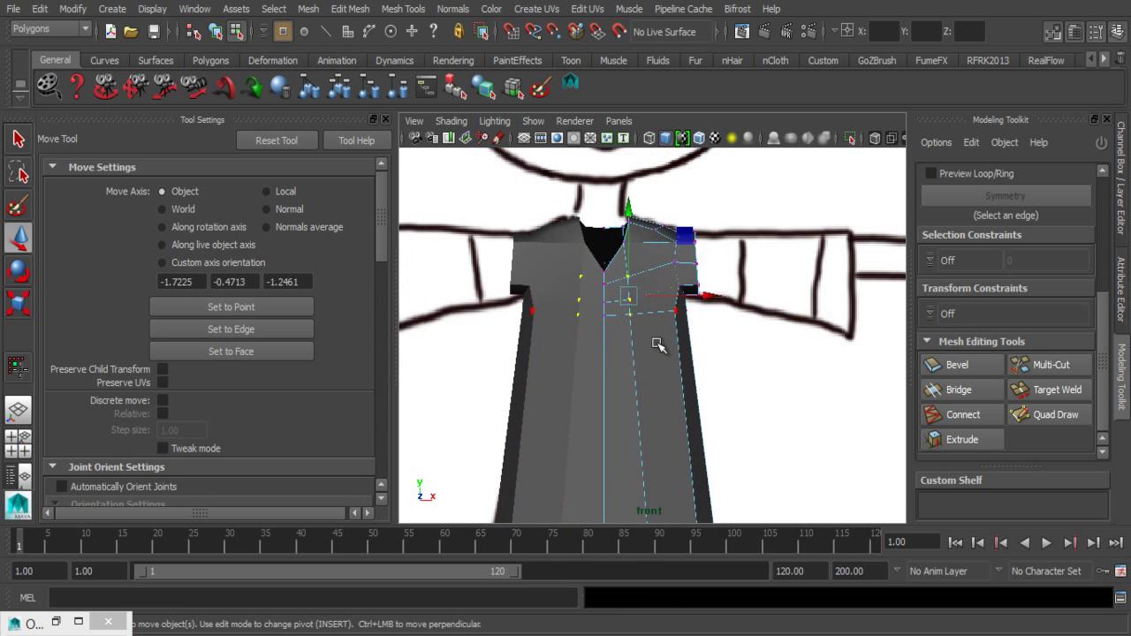
- Select vertices below the armpit, then pull the neck-opening vertex left and down
{"action": "left_click_drag", "start_coordinate": [617, 270], "coordinate": [634, 334]}
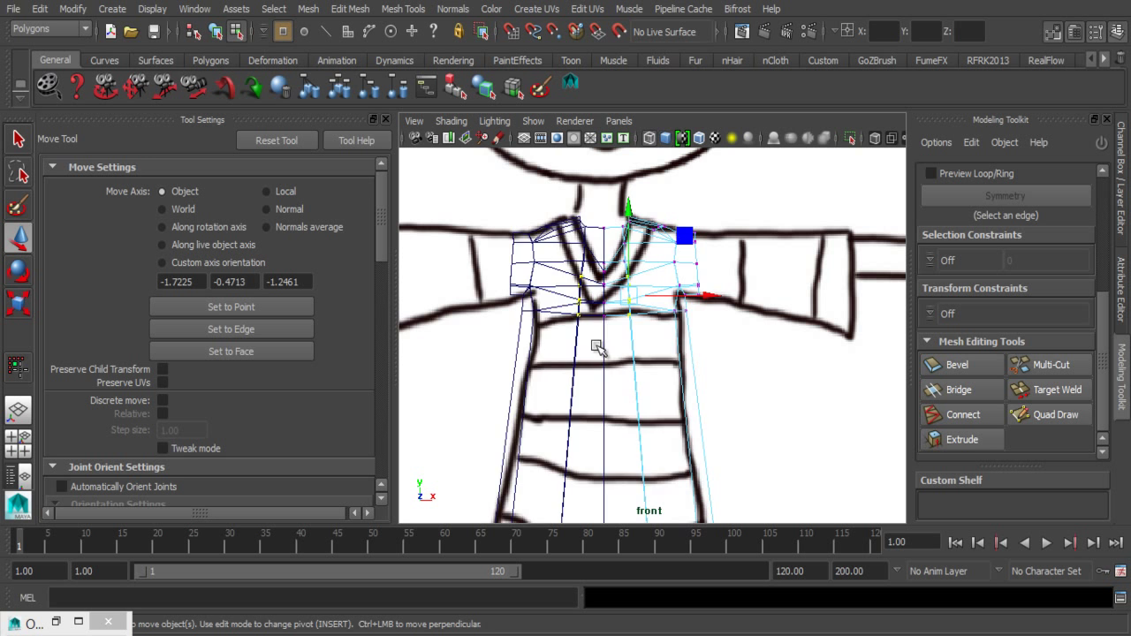
{"action": "left_click", "coordinate": [638, 315], "text": "shift"}
{"action": "left_click", "coordinate": [633, 329]}
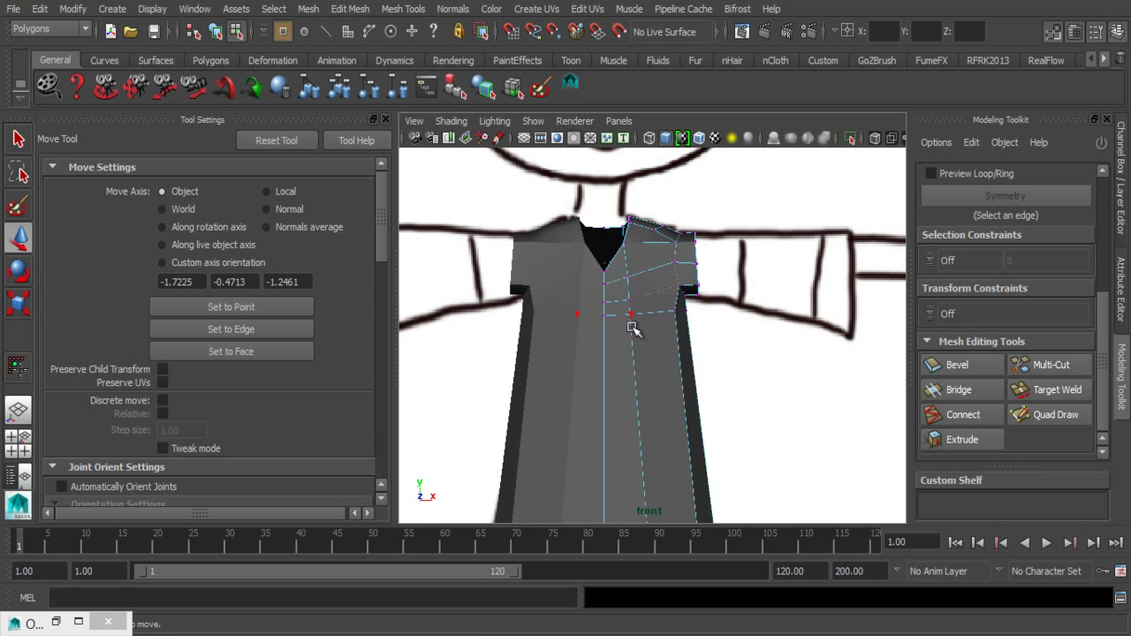
{"action": "left_click_drag", "start_coordinate": [630, 330], "coordinate": [619, 269]}
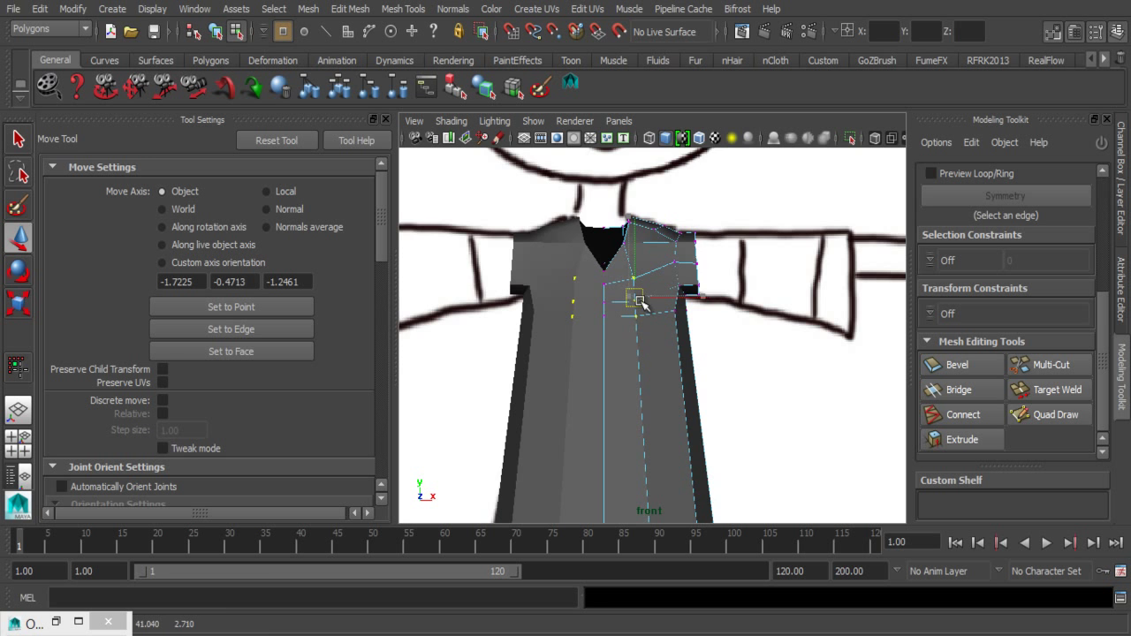
{"action": "scroll", "coordinate": [628, 232], "scroll_direction": "up", "scroll_amount": 3}
{"action": "scroll", "coordinate": [623, 304], "scroll_direction": "down", "scroll_amount": 3}
{"action": "mouse_move", "coordinate": [624, 303]}
{"action": "middle_mouse_down", "text": "alt"}
{"action": "mouse_move", "coordinate": [847, 495]}
{"action": "mouse_move", "coordinate": [813, 433]}
{"action": "middle_mouse_up", "text": "alt"}
{"action": "left_click", "coordinate": [601, 366]}
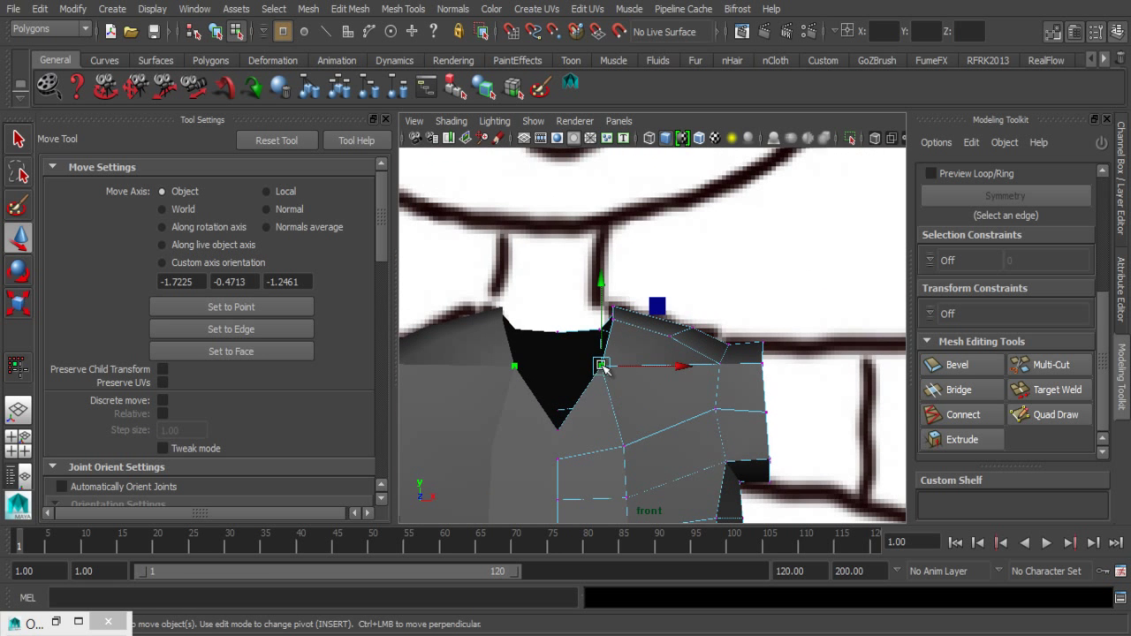
{"action": "left_click_drag", "start_coordinate": [601, 365], "coordinate": [592, 373]}
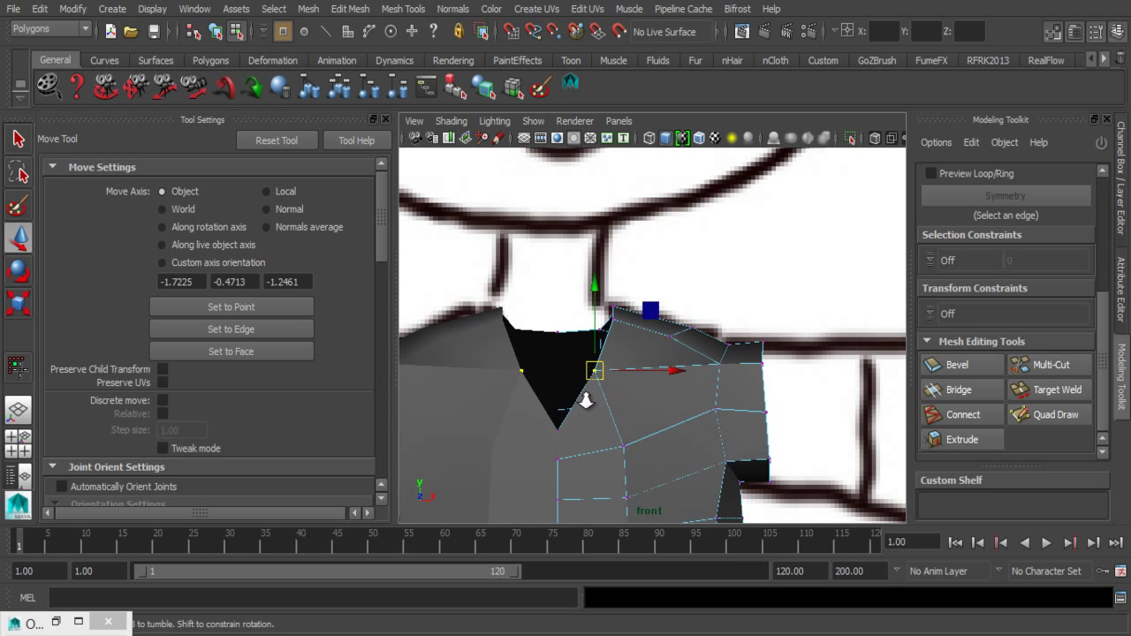
{"action": "key", "text": "space"}
{"action": "key", "text": "space"}
- Orbit the shirt from below and front-left, then frame it in the front view
{"action": "left_click_drag", "start_coordinate": [662, 292], "coordinate": [698, 338], "text": "alt"}
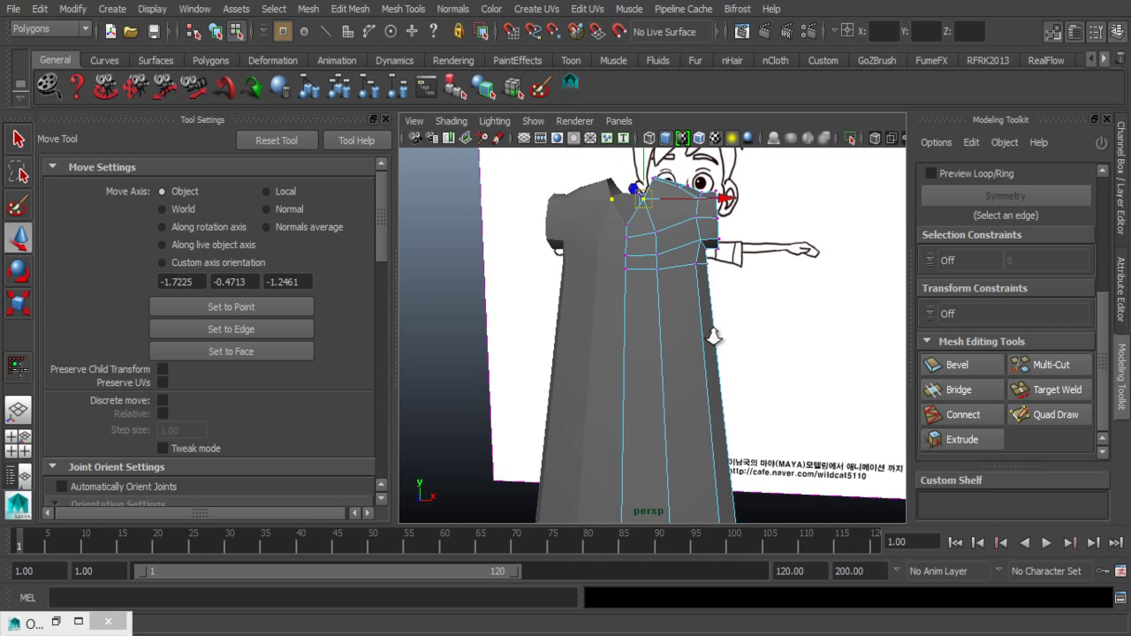
{"action": "mouse_move", "coordinate": [492, 353]}
{"action": "left_mouse_down", "text": "alt"}
{"action": "mouse_move", "coordinate": [592, 391]}
{"action": "mouse_move", "coordinate": [578, 339]}
{"action": "mouse_move", "coordinate": [483, 334]}
{"action": "left_mouse_up", "text": "alt"}
{"action": "mouse_move", "coordinate": [484, 381]}
{"action": "left_mouse_down", "text": "alt"}
{"action": "mouse_move", "coordinate": [606, 334]}
{"action": "mouse_move", "coordinate": [542, 291]}
{"action": "mouse_move", "coordinate": [618, 328]}
{"action": "left_mouse_up", "text": "alt"}
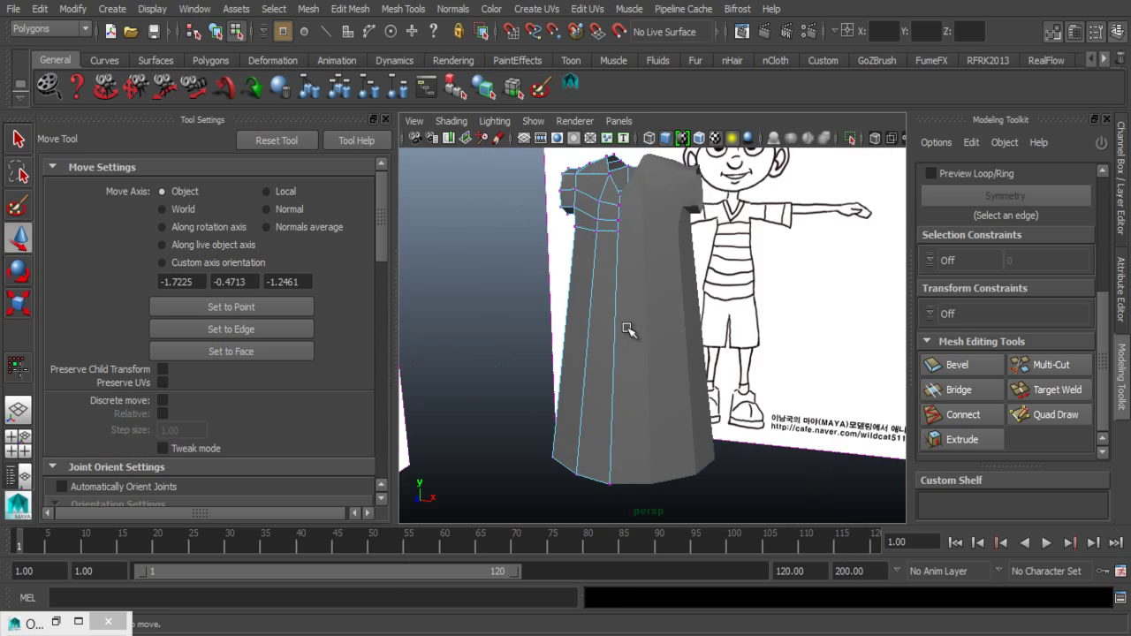
{"action": "key", "text": "space"}
{"action": "key", "text": "space"}
{"action": "scroll", "coordinate": [600, 429], "scroll_direction": "down", "scroll_amount": 3}
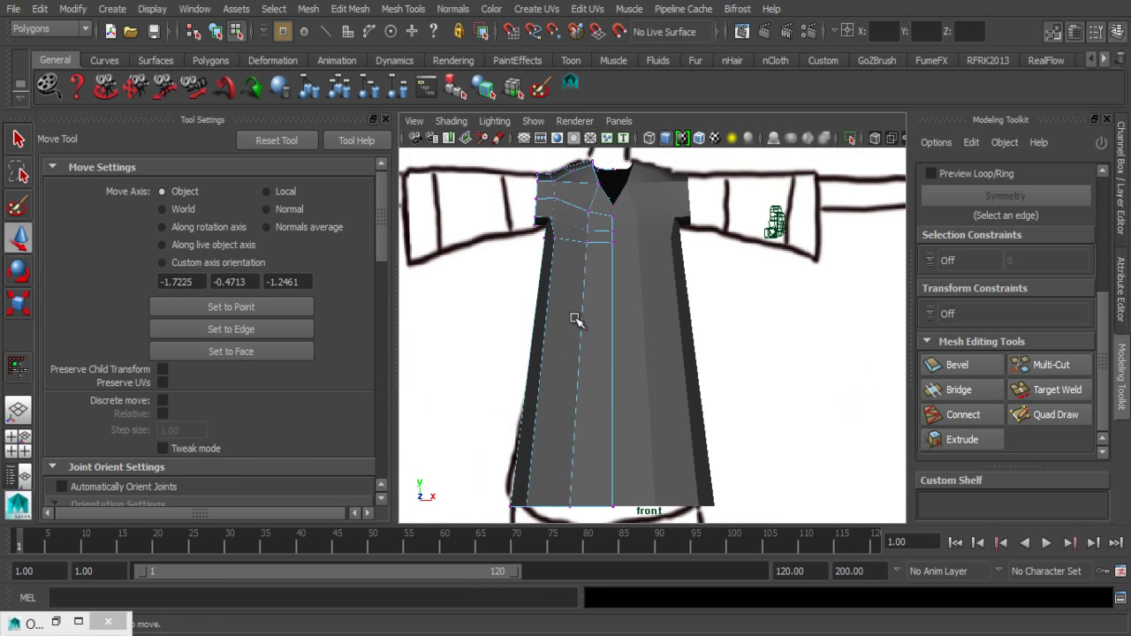
{"action": "scroll", "coordinate": [577, 321], "scroll_direction": "up", "scroll_amount": 2}
{"action": "scroll", "coordinate": [592, 341], "scroll_direction": "down", "scroll_amount": 2}
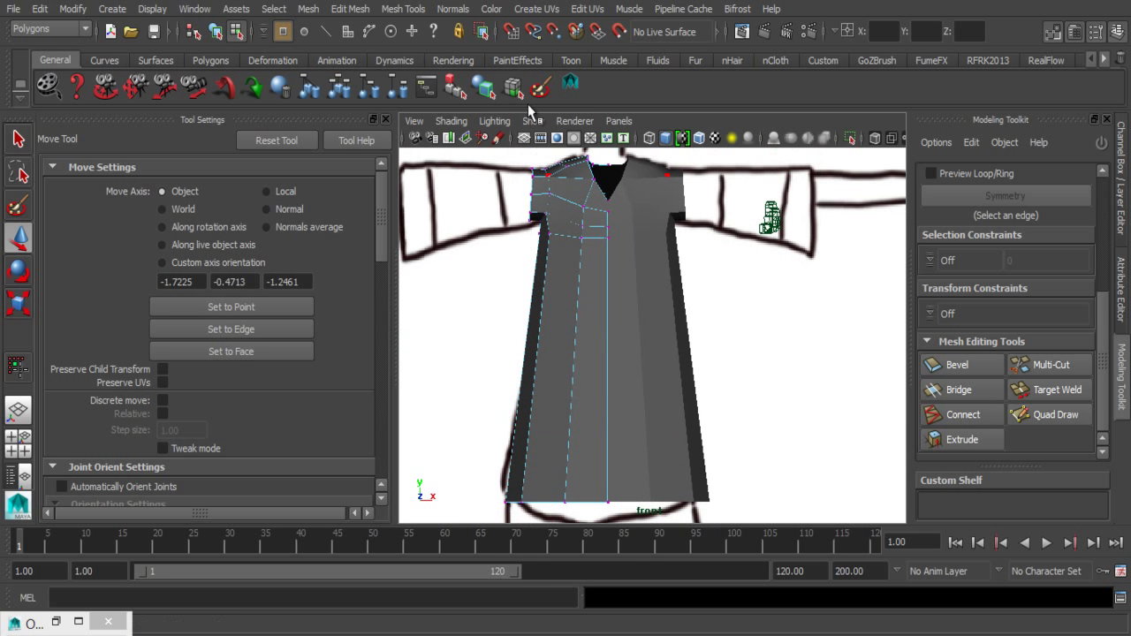
{"action": "left_click", "coordinate": [353, 9]}
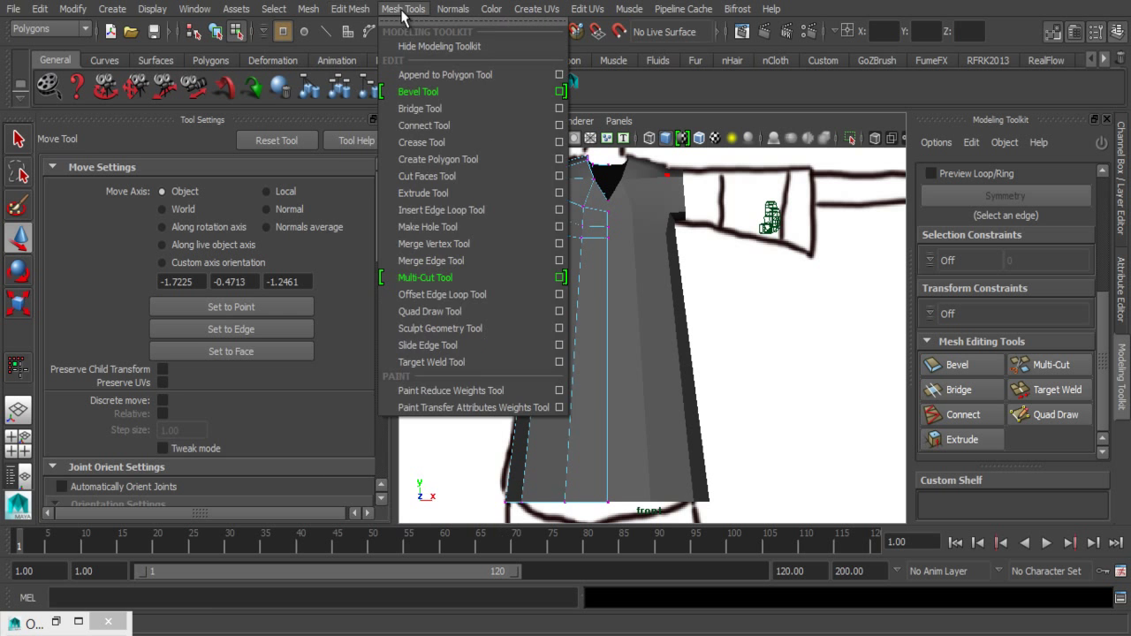
- Insert two horizontal edge loops across the shirt front with the Insert Edge Loop Tool
{"action": "left_click", "coordinate": [441, 212]}
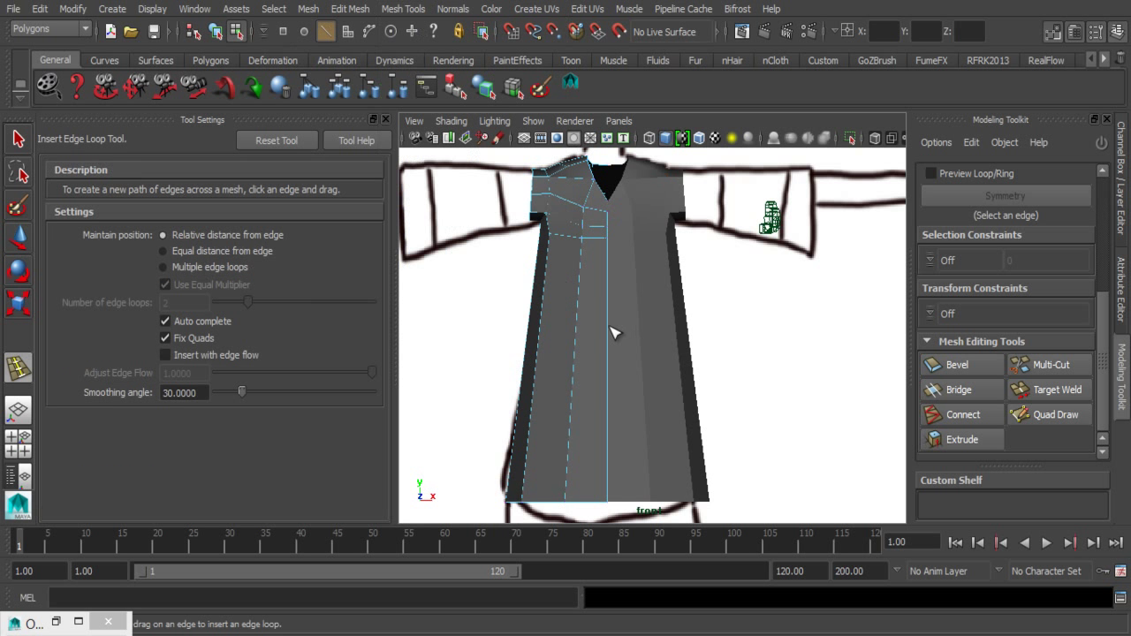
{"action": "left_click_drag", "start_coordinate": [616, 333], "coordinate": [616, 319]}
{"action": "left_click_drag", "start_coordinate": [594, 403], "coordinate": [614, 417]}
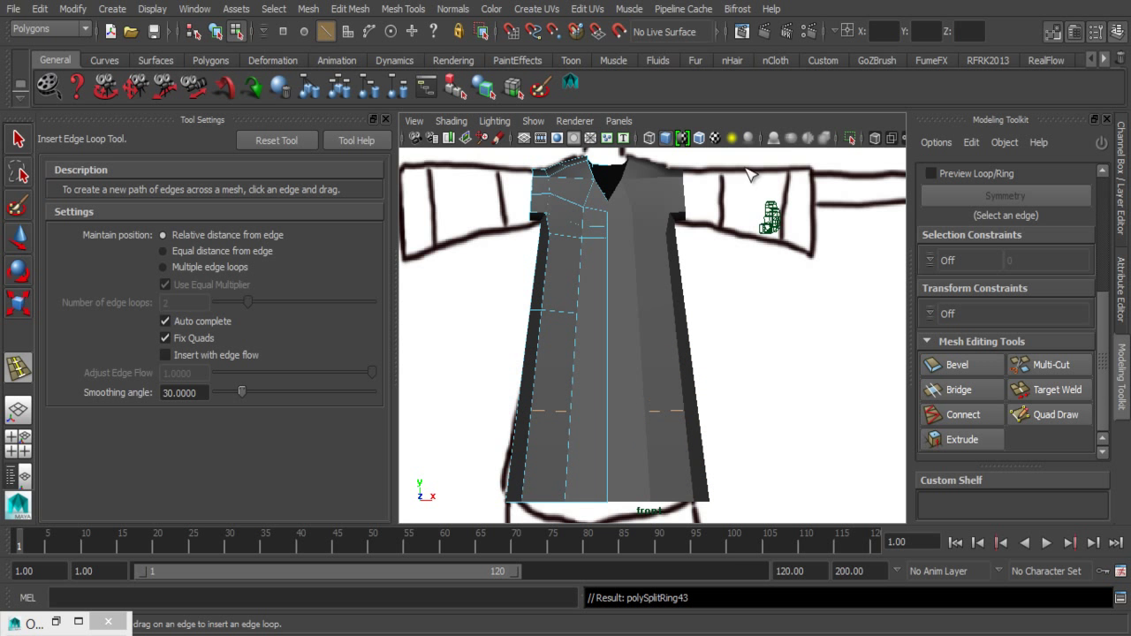
- Enable X-Ray on the shirt and switch it to vertex selection
{"action": "left_click", "coordinate": [874, 138]}
{"action": "scroll", "coordinate": [501, 444], "scroll_direction": "down", "scroll_amount": 1}
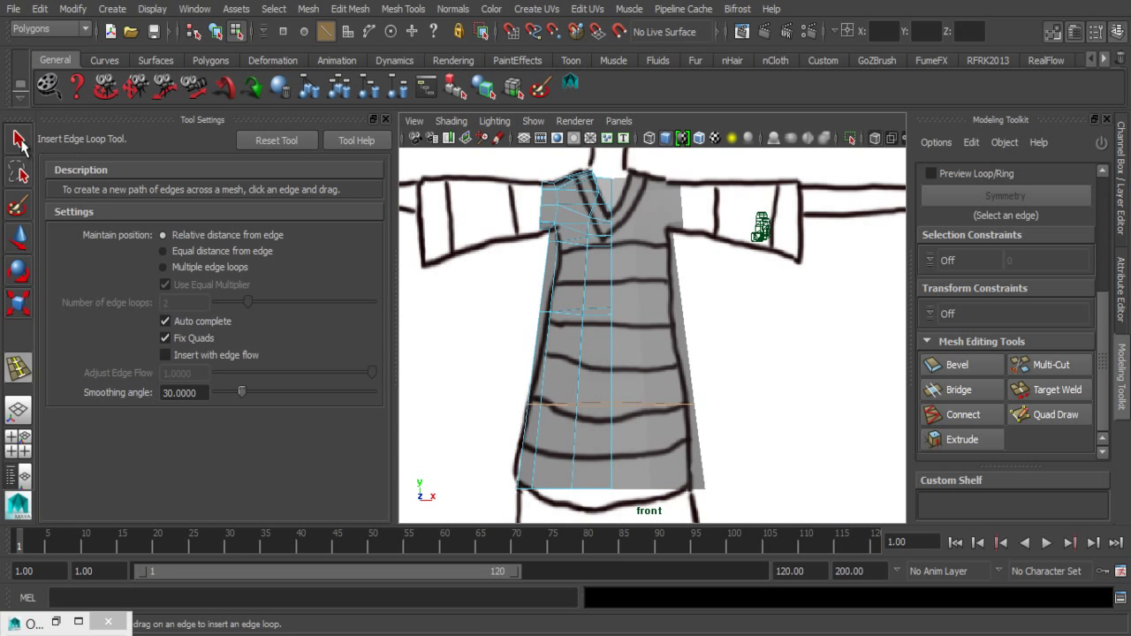
{"action": "key", "text": "q"}
{"action": "scroll", "coordinate": [536, 387], "scroll_direction": "up", "scroll_amount": 2}
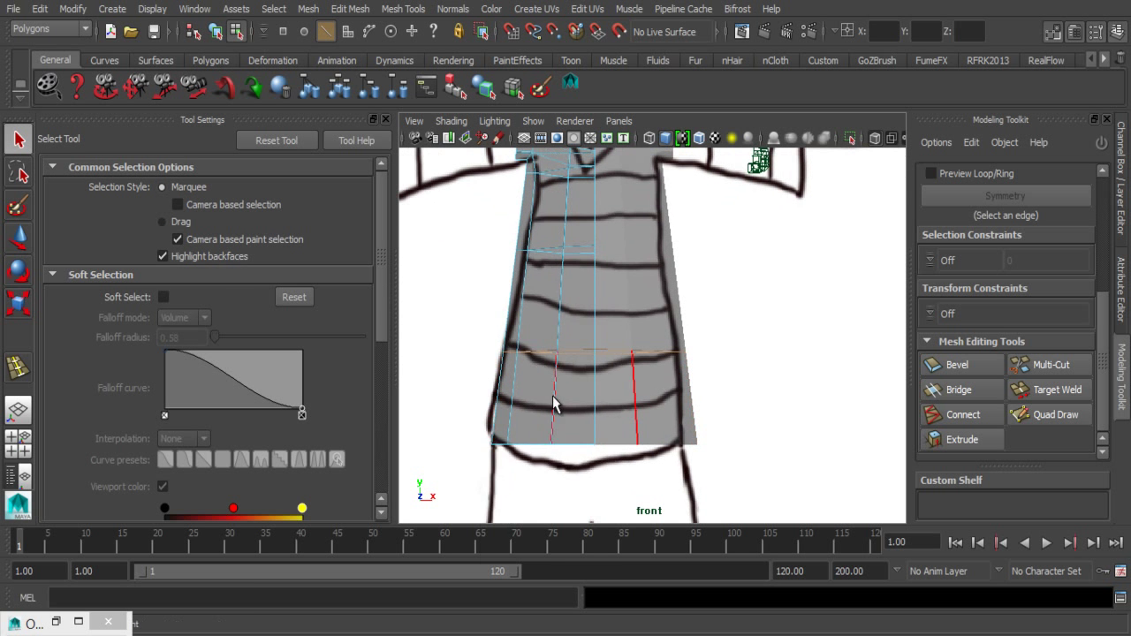
{"action": "right_click_drag", "start_coordinate": [550, 215], "coordinate": [455, 212]}
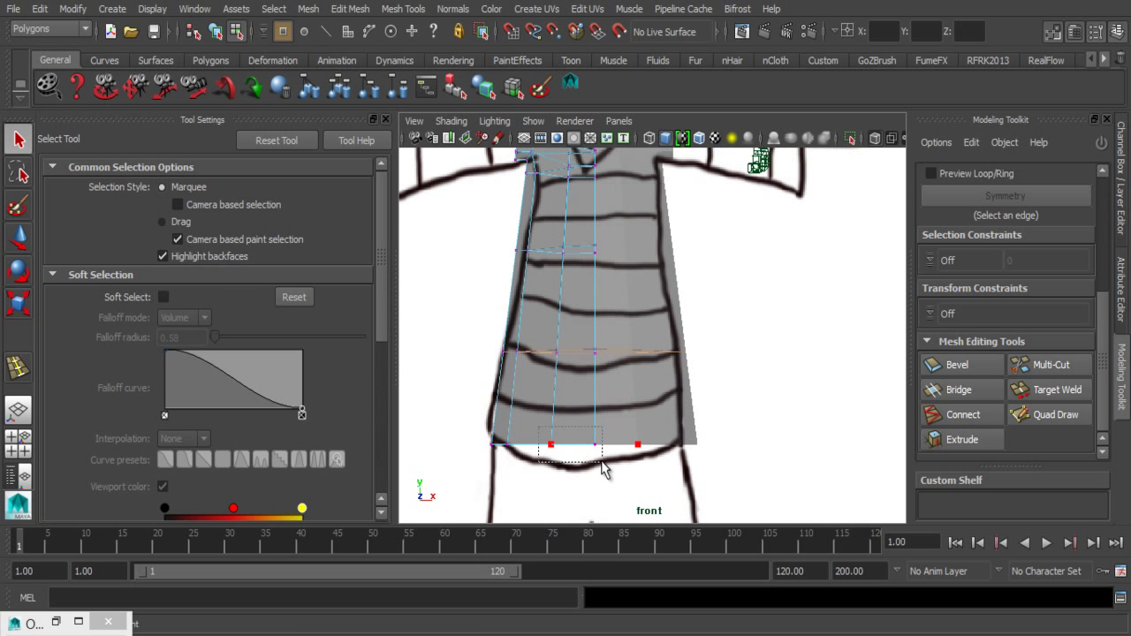
- Select a horizontal row of shirt vertices and move it down the body
{"action": "key", "text": "w"}
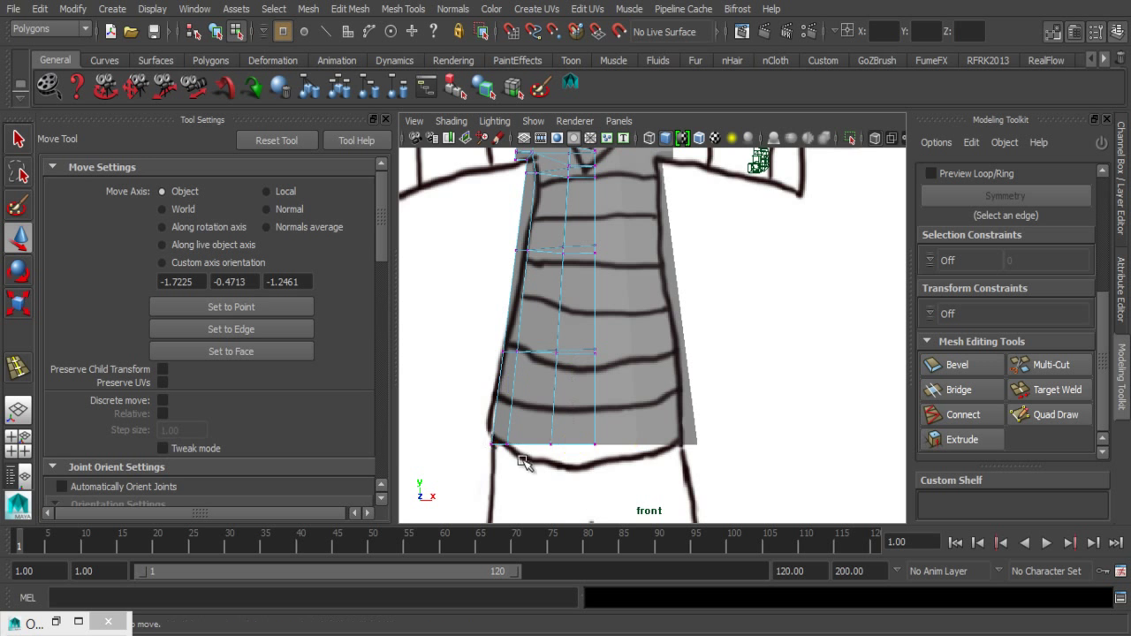
{"action": "middle_click_drag", "start_coordinate": [526, 465], "coordinate": [552, 484], "text": "alt"}
{"action": "left_click_drag", "start_coordinate": [508, 258], "coordinate": [616, 312]}
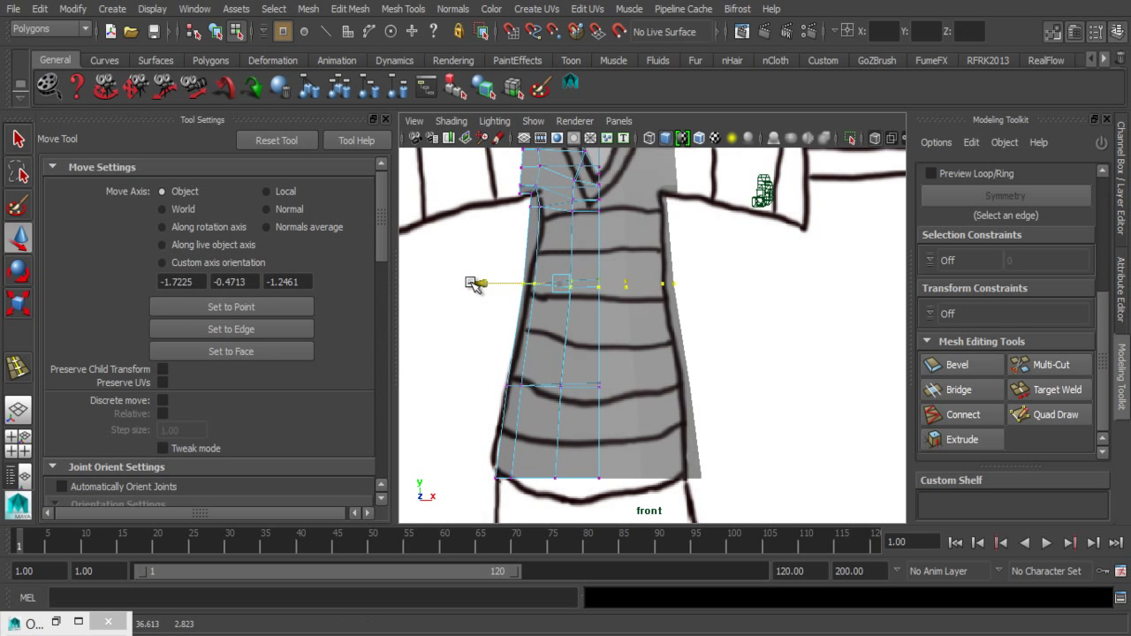
{"action": "left_click_drag", "start_coordinate": [469, 286], "coordinate": [475, 390]}
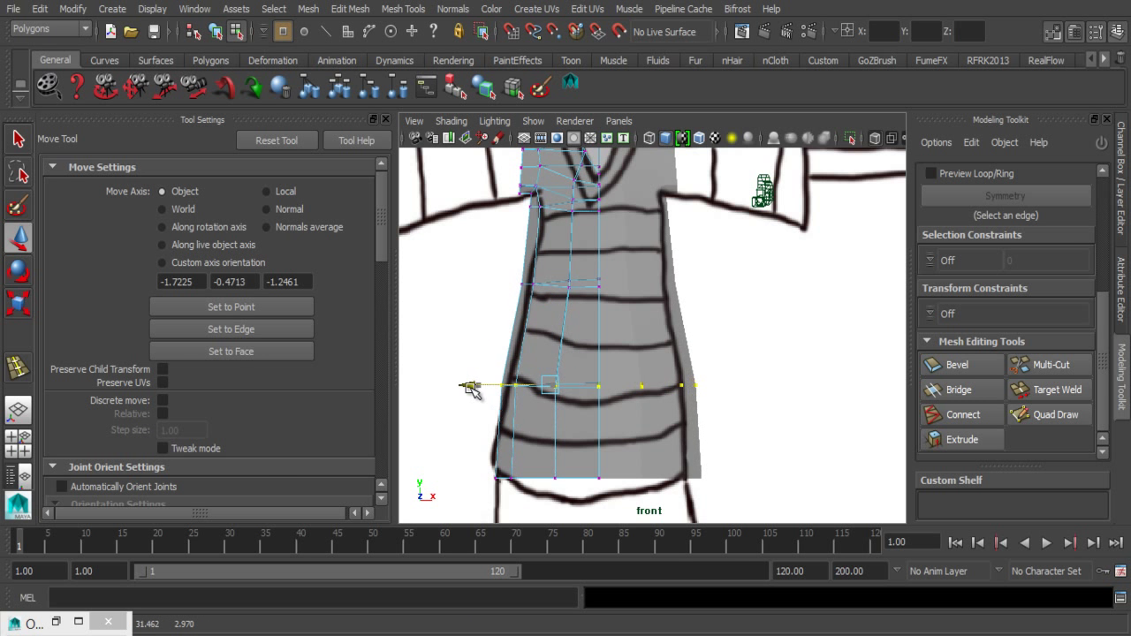
- Orbit the perspective view sideways, then maximize and zoom into the side view
{"action": "key", "text": "space"}
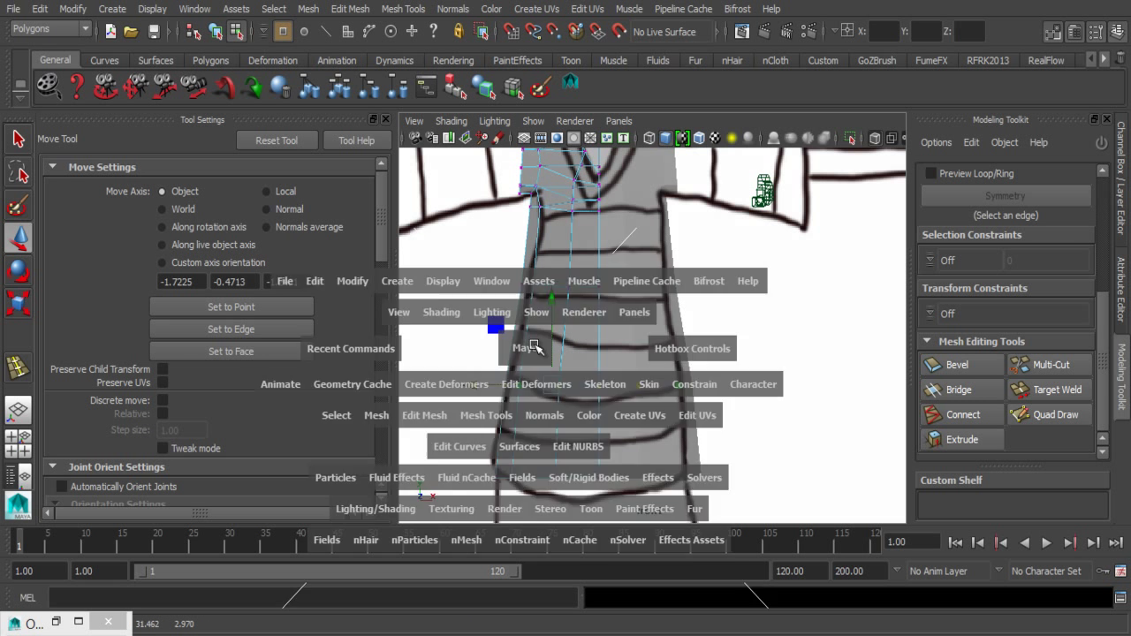
{"action": "key", "text": "space"}
{"action": "left_click_drag", "start_coordinate": [660, 298], "coordinate": [564, 319], "text": "alt"}
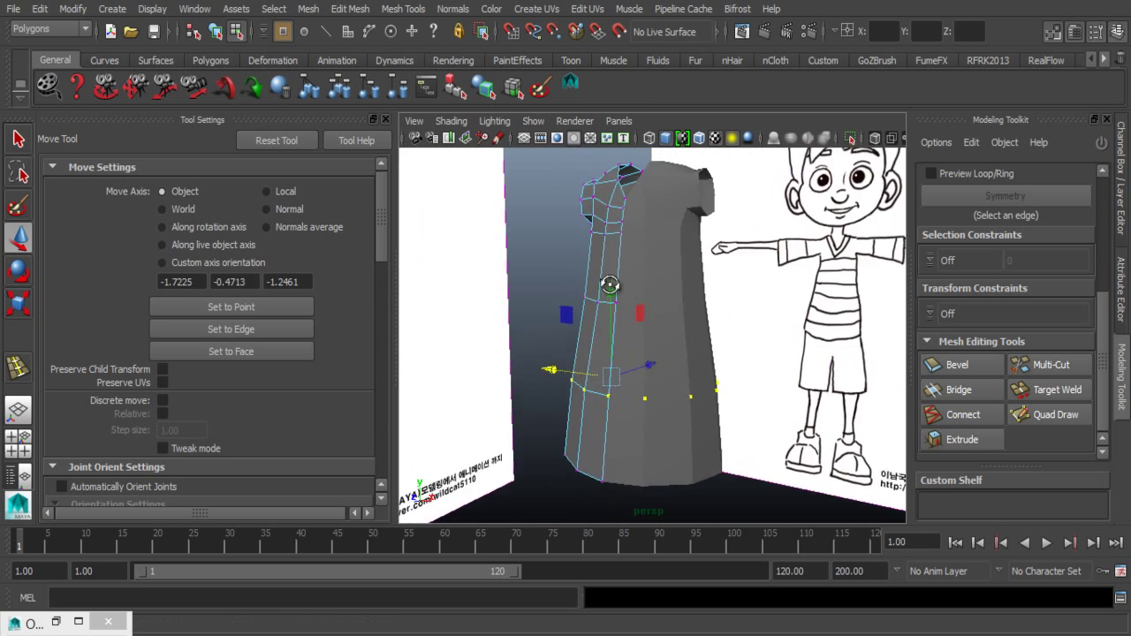
{"action": "key", "text": "space"}
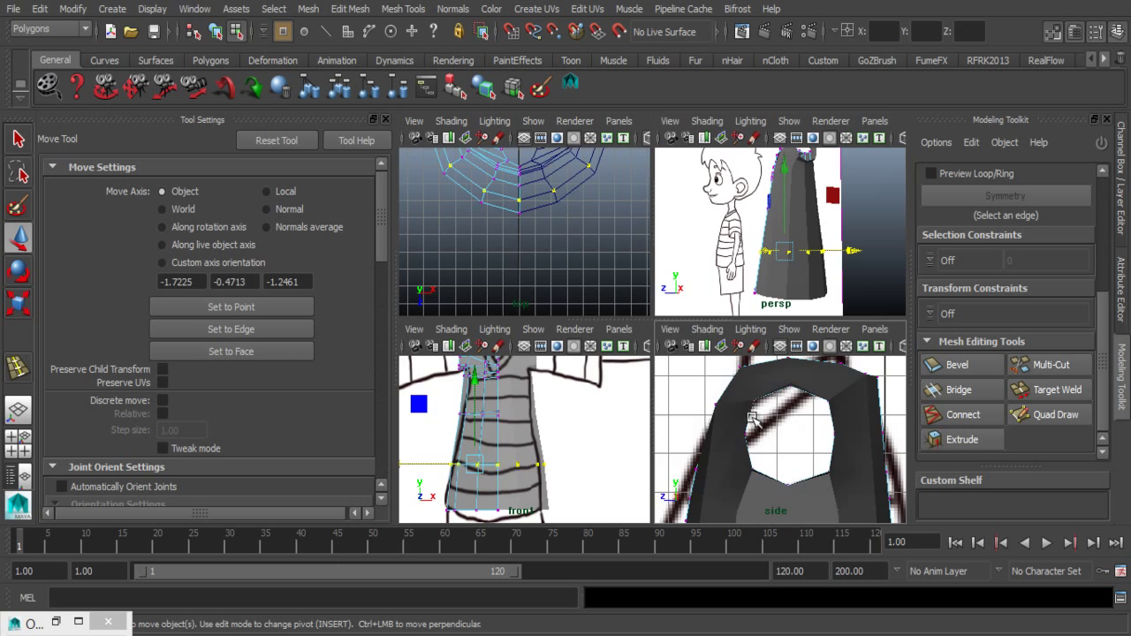
{"action": "key", "text": "space"}
{"action": "scroll", "coordinate": [625, 327], "scroll_direction": "up", "scroll_amount": 3}
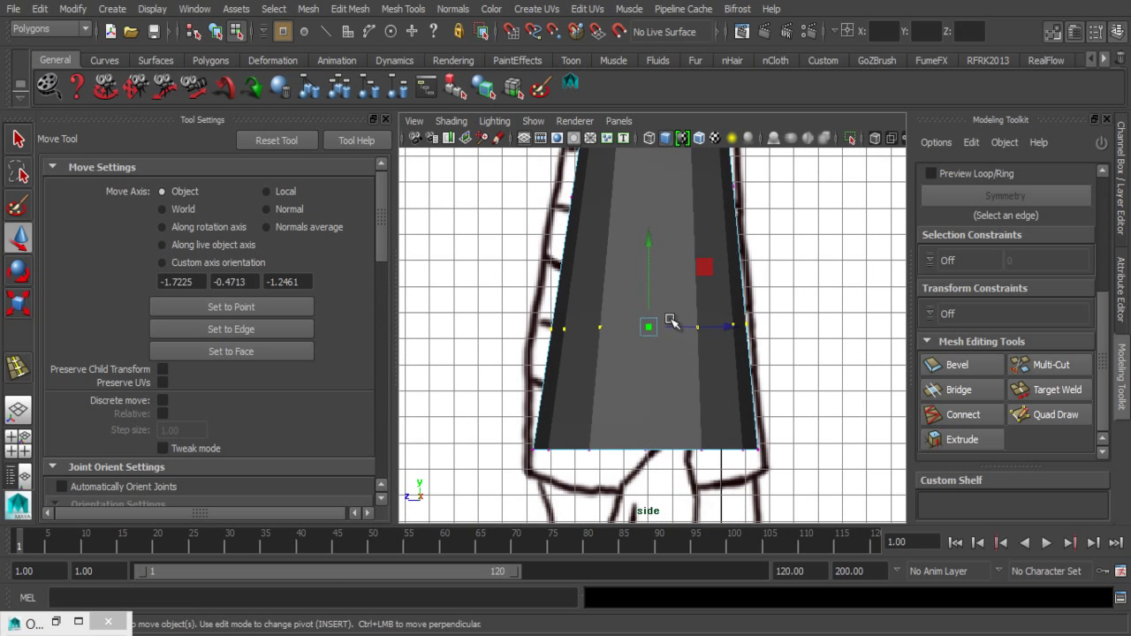
- Select the loop's left-side vertices in the side view, checking edges in wireframe
{"action": "key", "text": "r"}
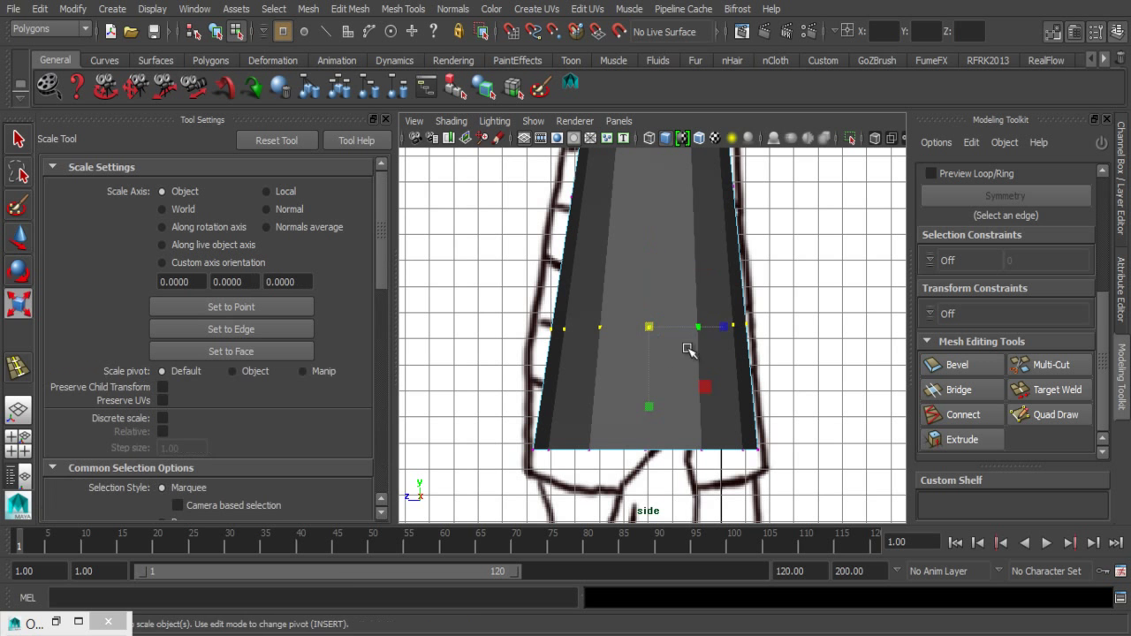
{"action": "mouse_move", "coordinate": [510, 281]}
{"action": "left_mouse_down"}
{"action": "mouse_move", "coordinate": [612, 347]}
{"action": "mouse_move", "coordinate": [629, 331]}
{"action": "left_mouse_up"}
{"action": "key", "text": "w"}
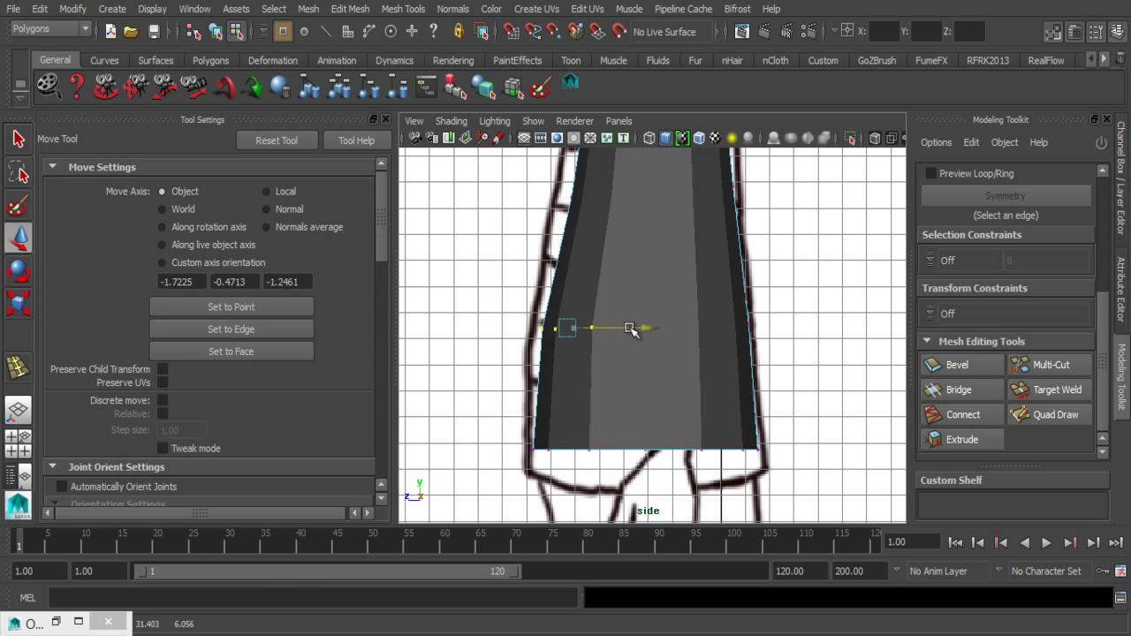
{"action": "middle_click_drag", "start_coordinate": [560, 328], "coordinate": [542, 386], "text": "alt"}
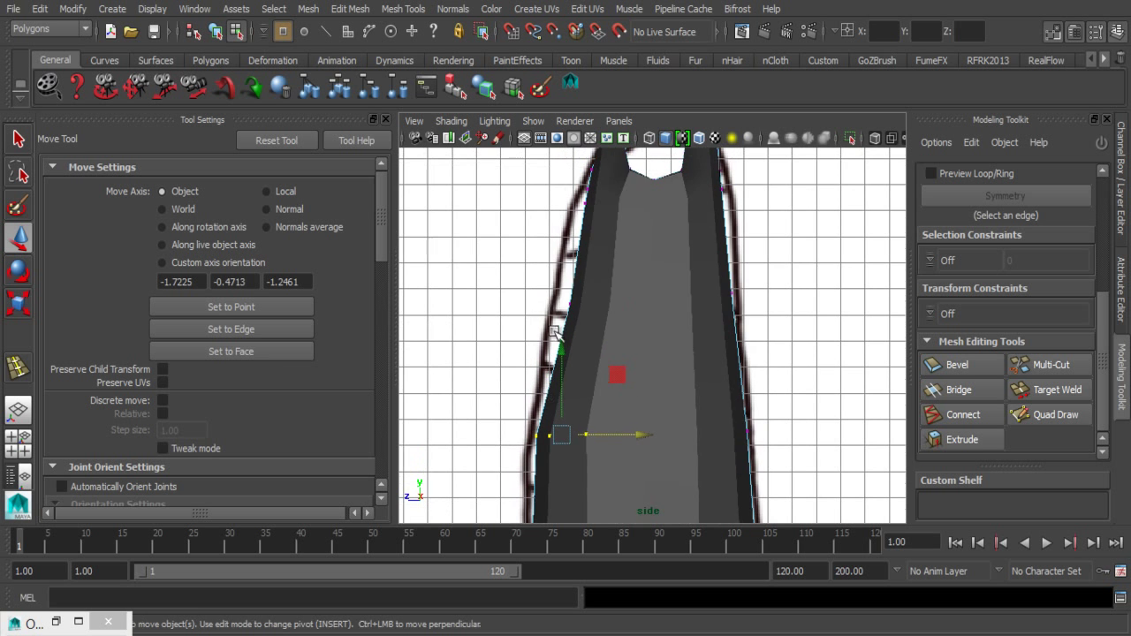
{"action": "key", "text": "4"}
{"action": "left_click_drag", "start_coordinate": [523, 258], "coordinate": [621, 311]}
{"action": "key", "text": "5"}
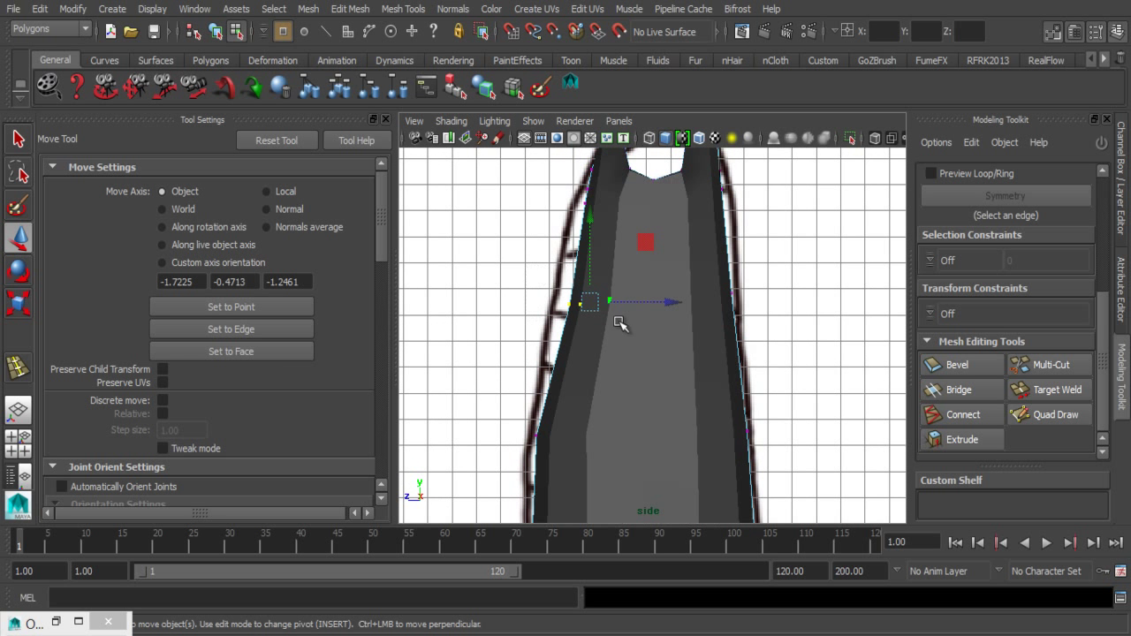
- Push the left-edge vertices outward onto the reference outline, then reframe toward the collar
{"action": "left_click_drag", "start_coordinate": [504, 283], "coordinate": [638, 329]}
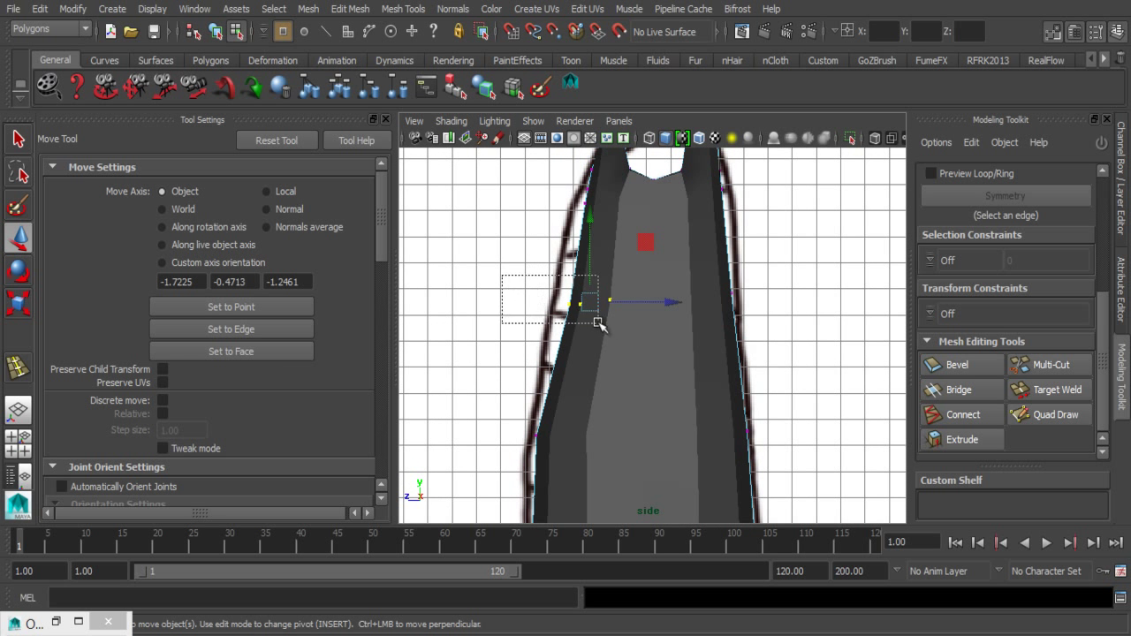
{"action": "left_click", "coordinate": [655, 313]}
{"action": "key", "text": "ctrl+z"}
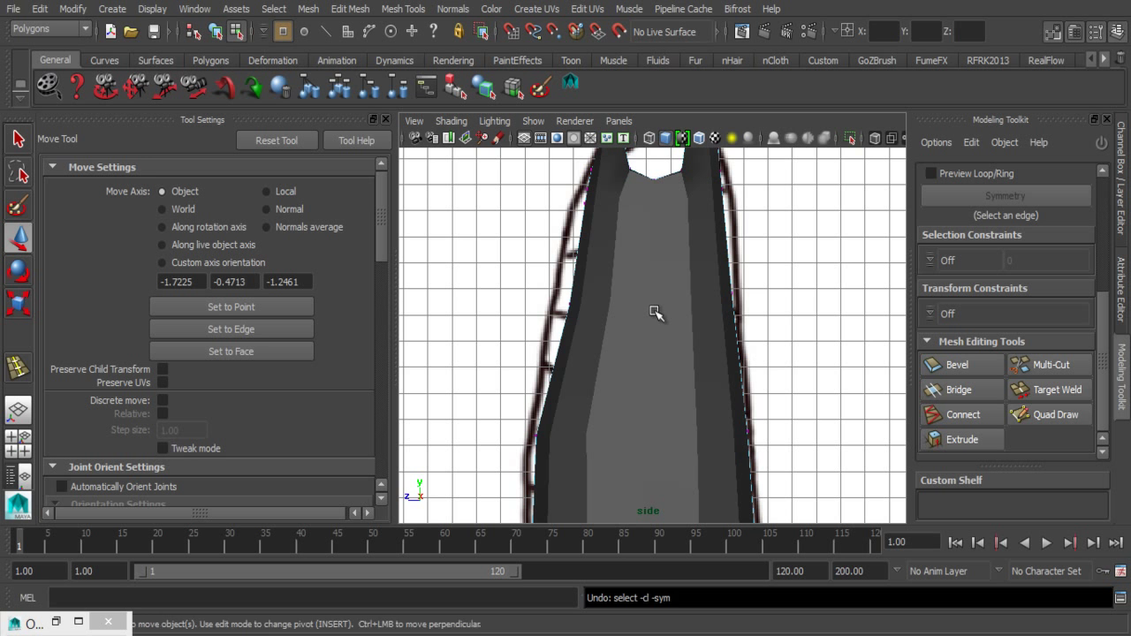
{"action": "left_click_drag", "start_coordinate": [673, 304], "coordinate": [655, 306]}
{"action": "left_click_drag", "start_coordinate": [658, 304], "coordinate": [661, 304]}
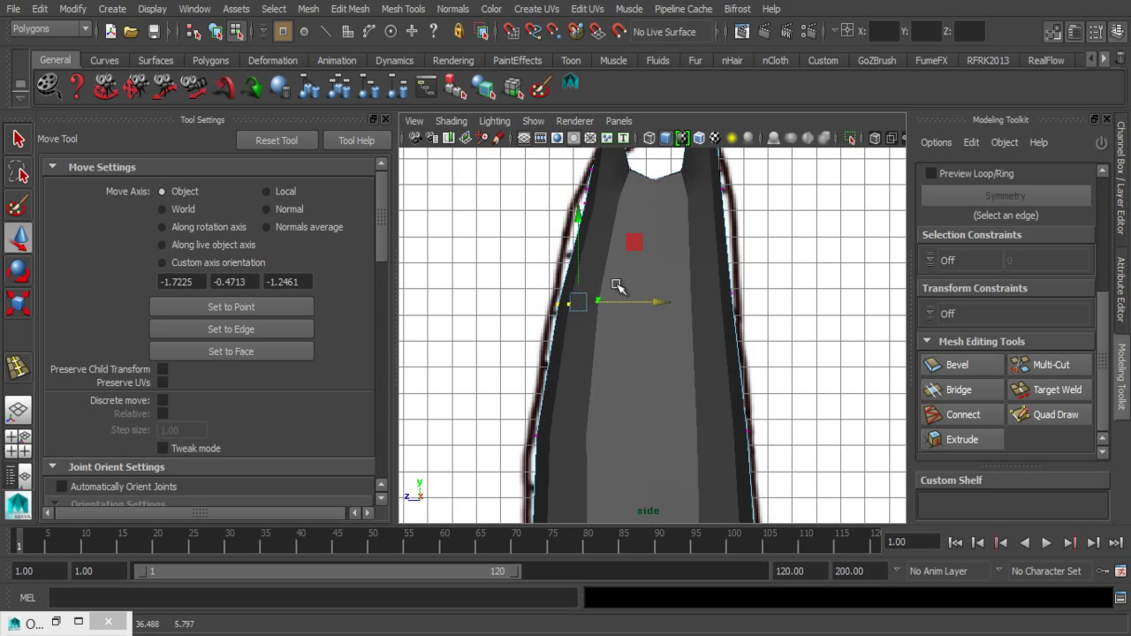
{"action": "middle_click_drag", "start_coordinate": [581, 356], "coordinate": [587, 394], "text": "alt"}
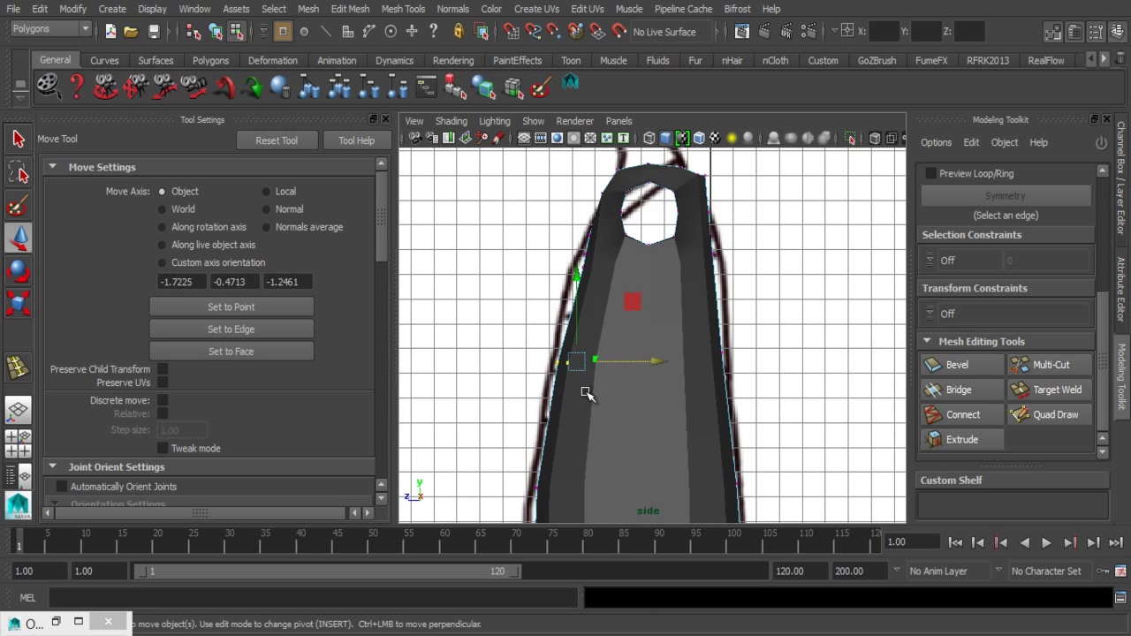
{"action": "middle_click_drag", "start_coordinate": [545, 329], "coordinate": [586, 462], "text": "alt"}
- Select the shirt's left-edge vertices in wireframe and constrain the move to sideways
{"action": "scroll", "coordinate": [623, 433], "scroll_direction": "up", "scroll_amount": 3}
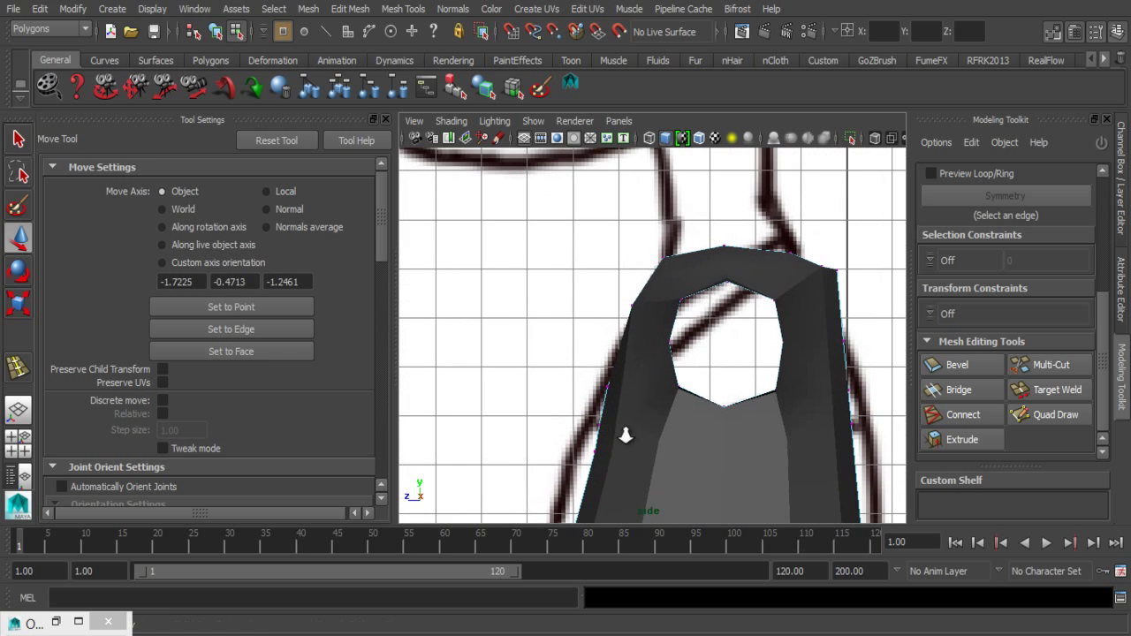
{"action": "left_click_drag", "start_coordinate": [525, 333], "coordinate": [638, 488]}
{"action": "key", "text": "4"}
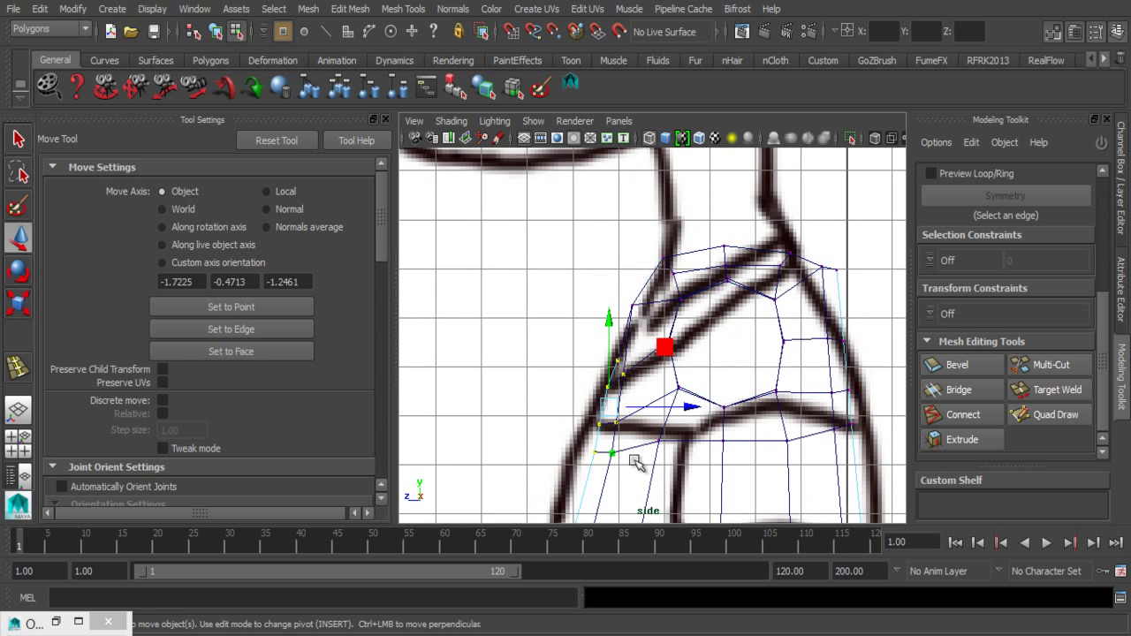
{"action": "middle_click_drag", "start_coordinate": [560, 447], "coordinate": [548, 332], "text": "alt"}
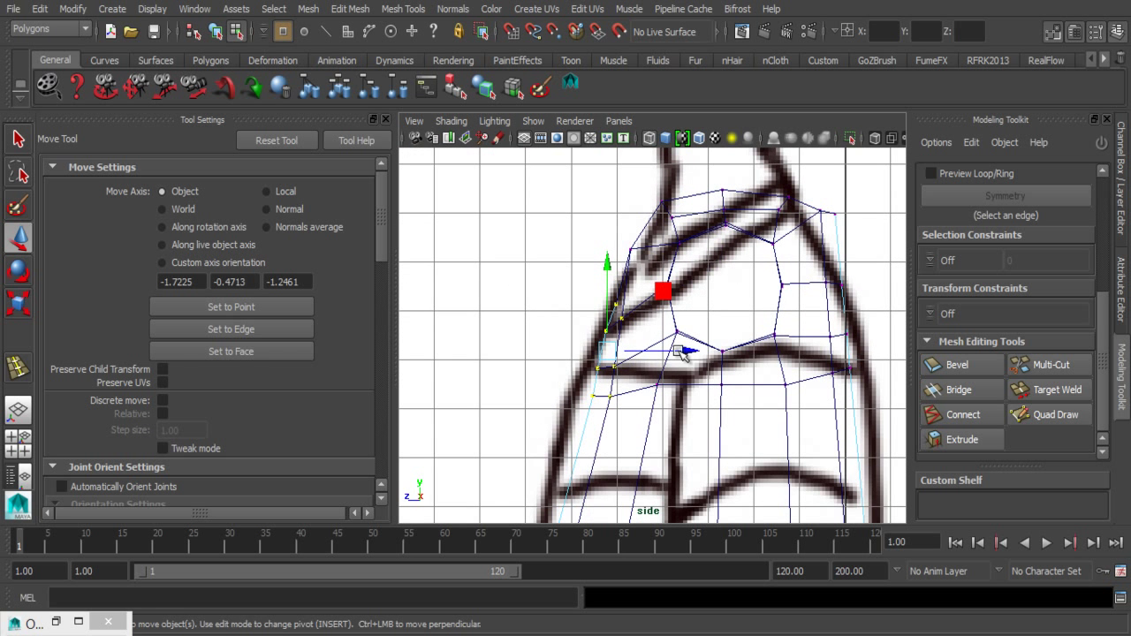
{"action": "left_click", "coordinate": [682, 351]}
{"action": "middle_click_drag", "start_coordinate": [560, 442], "coordinate": [552, 345], "text": "alt"}
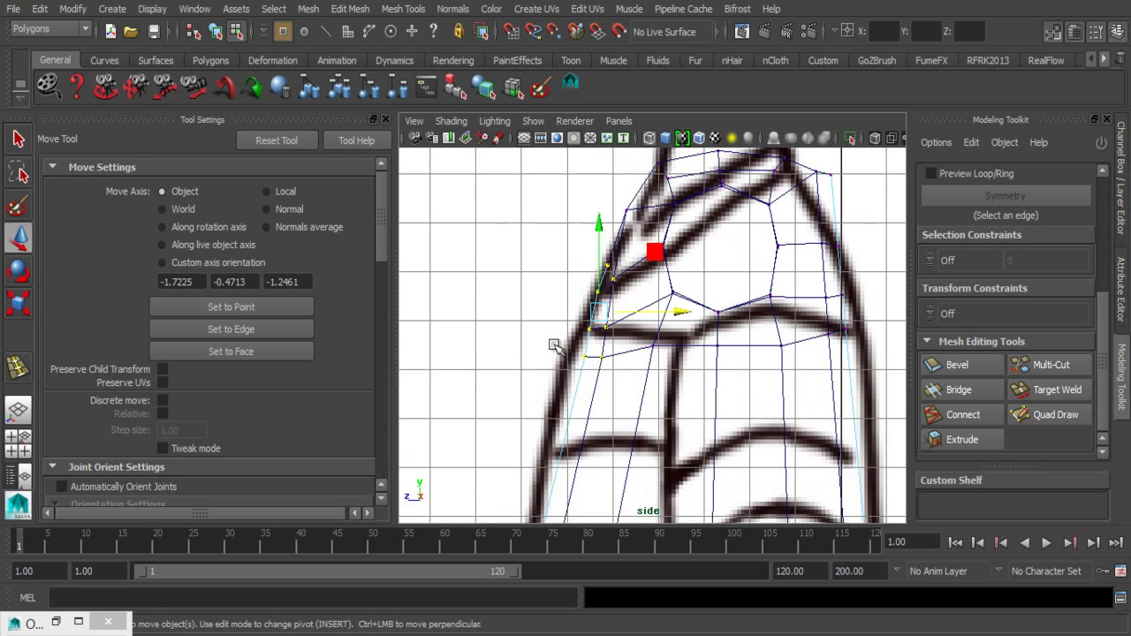
- Slide the lower left-edge vertex left and up onto the reference outline
{"action": "left_click", "coordinate": [603, 358]}
{"action": "left_click_drag", "start_coordinate": [667, 362], "coordinate": [659, 364]}
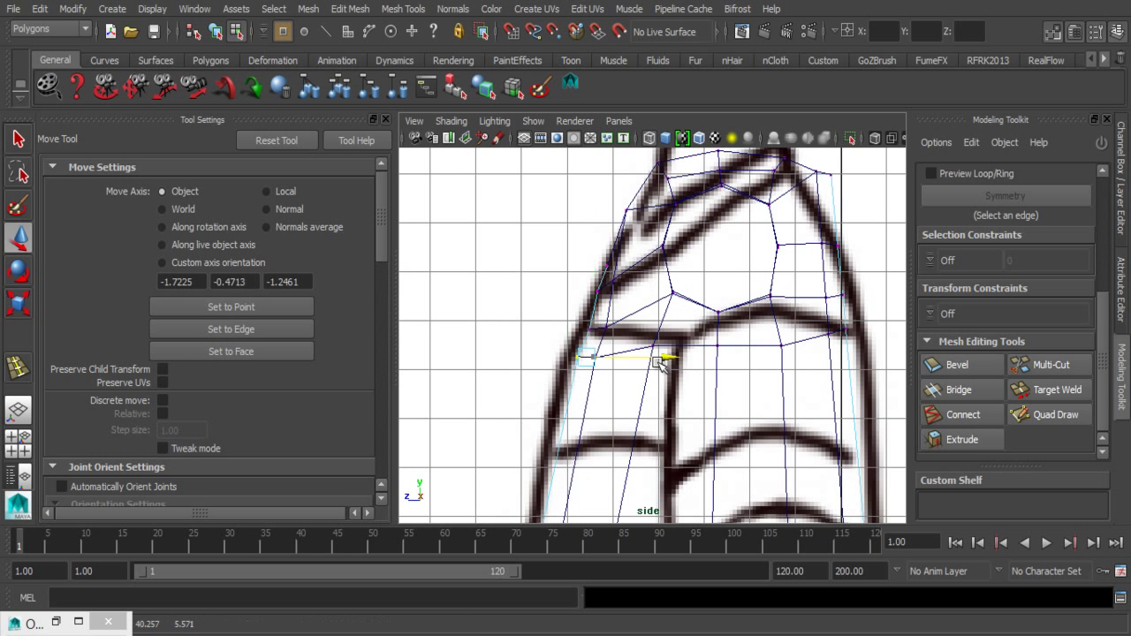
{"action": "key", "text": "5"}
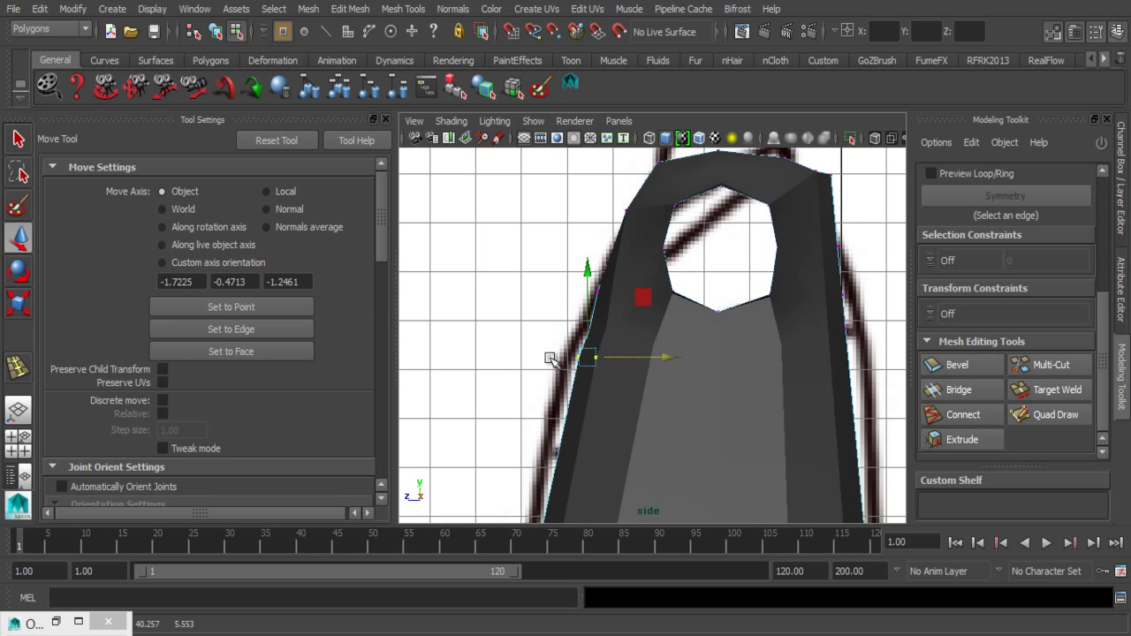
{"action": "key", "text": "4"}
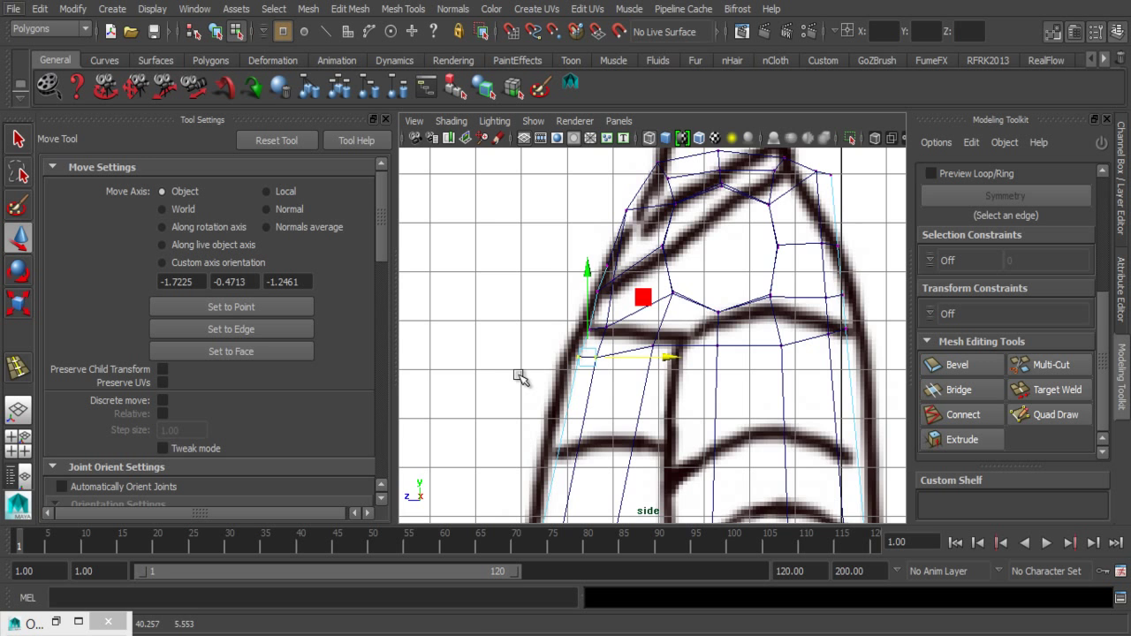
{"action": "scroll", "coordinate": [535, 376], "scroll_direction": "up", "scroll_amount": 3}
{"action": "scroll", "coordinate": [618, 416], "scroll_direction": "up", "scroll_amount": 2}
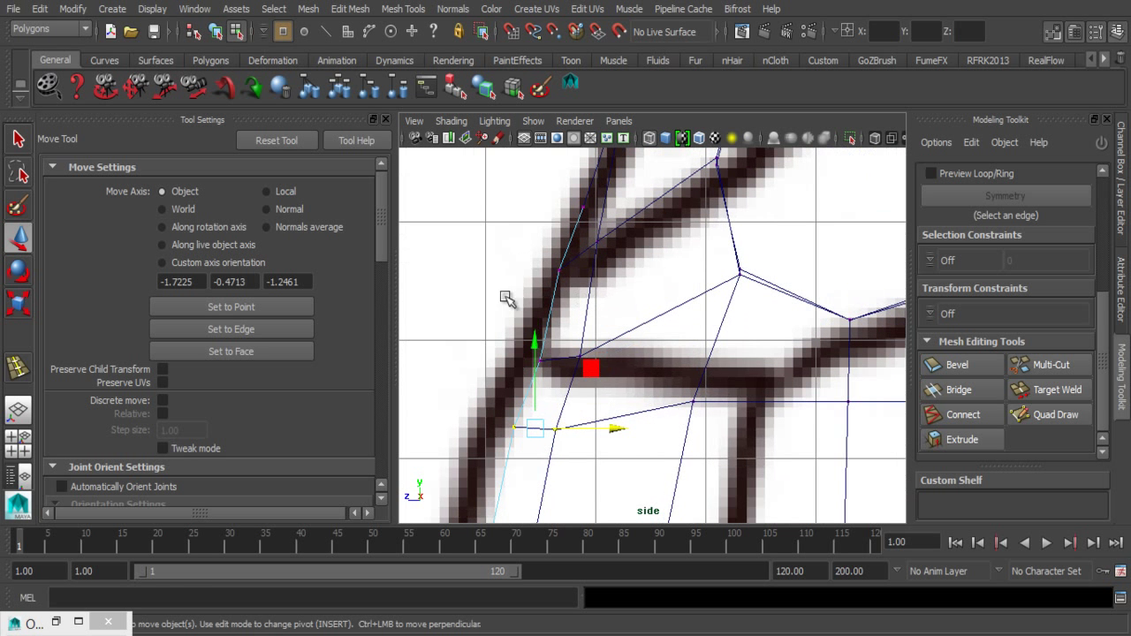
{"action": "mouse_move", "coordinate": [603, 456]}
{"action": "middle_mouse_down"}
{"action": "mouse_move", "coordinate": [627, 386]}
{"action": "mouse_move", "coordinate": [548, 360]}
{"action": "middle_mouse_up"}
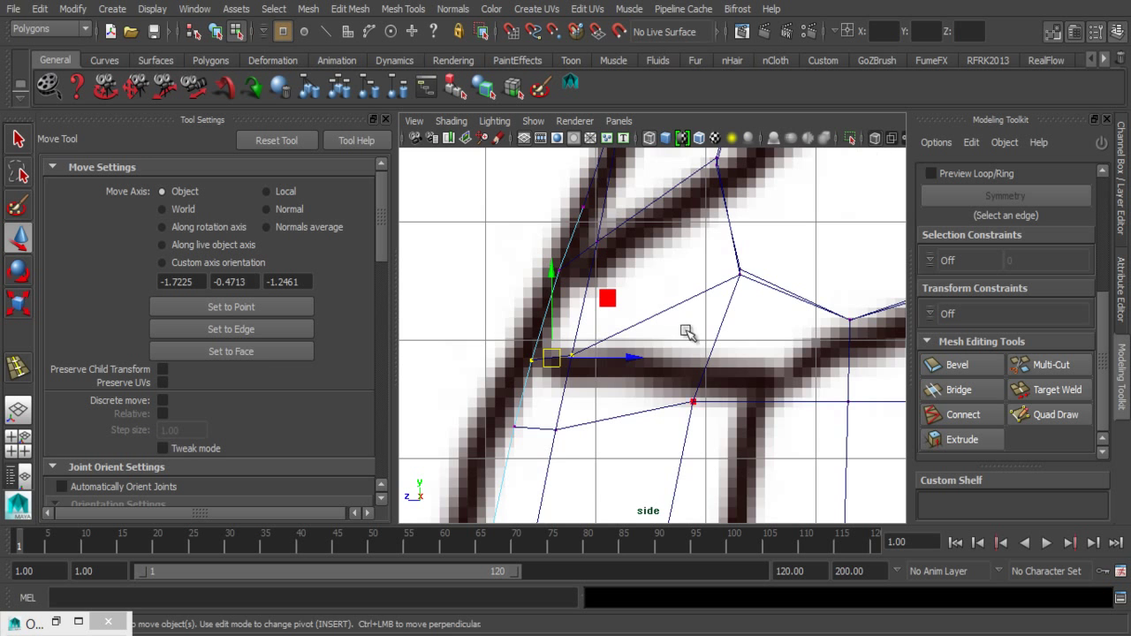
- Move successive left-edge vertices down the shirt onto the reference outline
{"action": "key", "text": "5"}
{"action": "scroll", "coordinate": [535, 368], "scroll_direction": "down", "scroll_amount": 5}
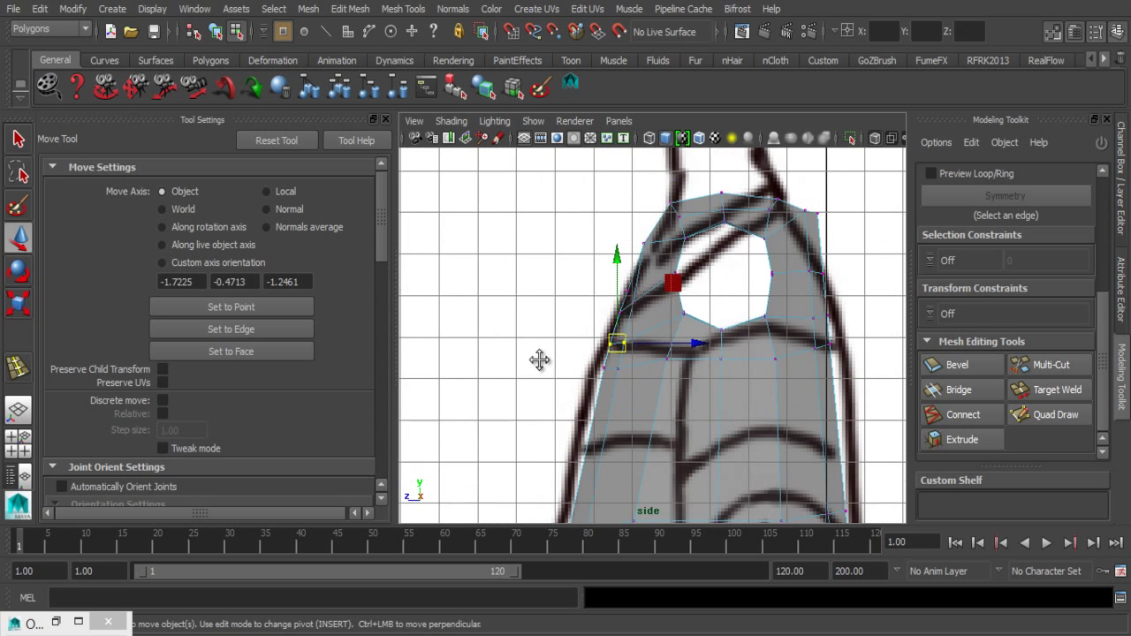
{"action": "left_click_drag", "start_coordinate": [651, 355], "coordinate": [650, 354]}
{"action": "left_click_drag", "start_coordinate": [608, 313], "coordinate": [610, 316]}
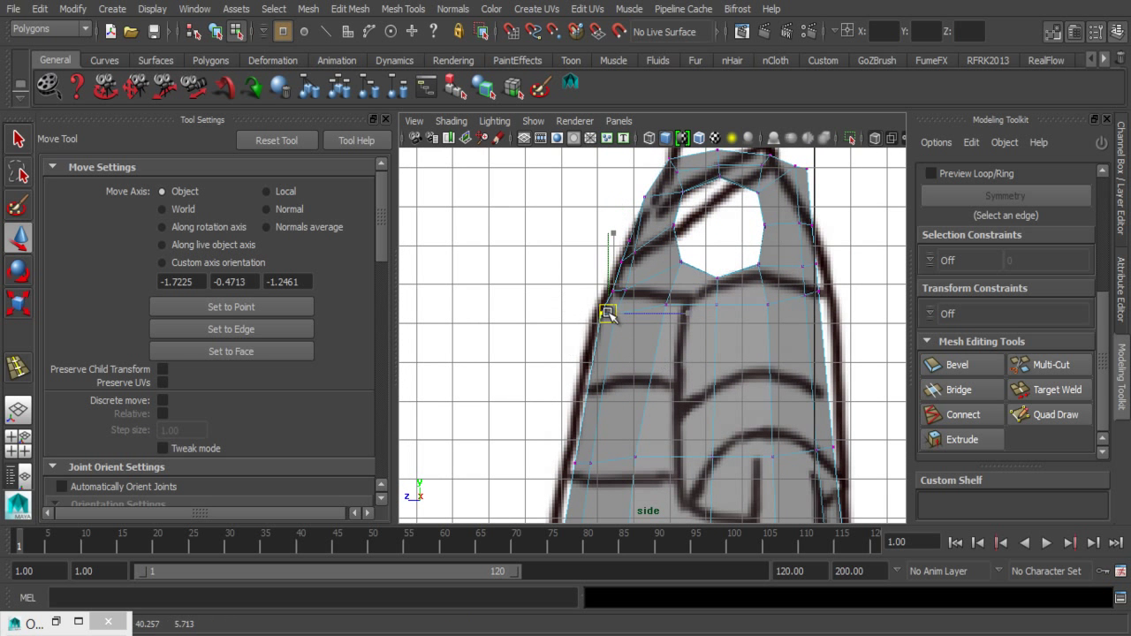
{"action": "middle_click_drag", "start_coordinate": [609, 315], "coordinate": [599, 258], "text": "alt"}
{"action": "left_click", "coordinate": [601, 414]}
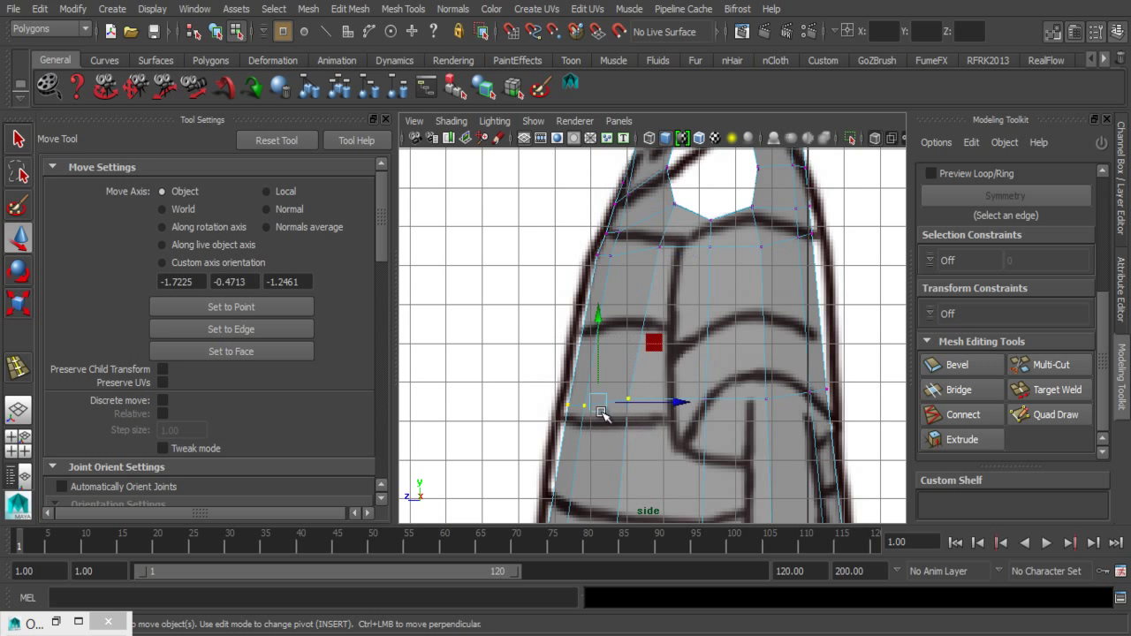
{"action": "left_click_drag", "start_coordinate": [597, 424], "coordinate": [584, 416]}
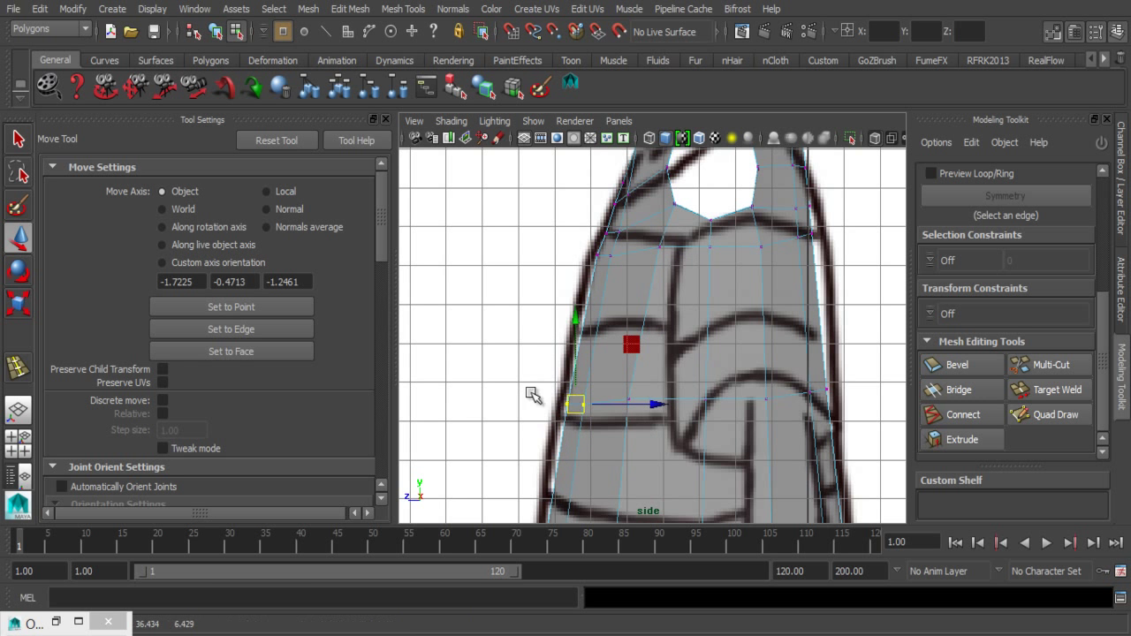
{"action": "left_click_drag", "start_coordinate": [526, 389], "coordinate": [571, 415]}
{"action": "middle_click_drag", "start_coordinate": [565, 407], "coordinate": [565, 238], "text": "alt"}
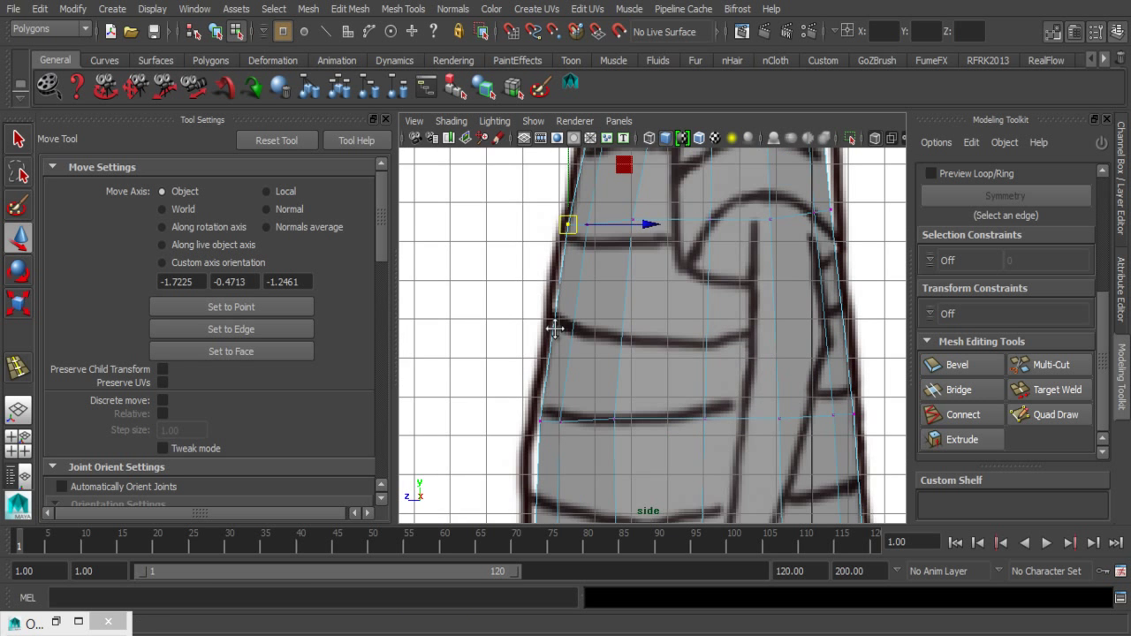
{"action": "mouse_move", "coordinate": [551, 415]}
{"action": "left_mouse_down"}
{"action": "mouse_move", "coordinate": [566, 439]}
{"action": "mouse_move", "coordinate": [535, 439]}
{"action": "left_mouse_up"}
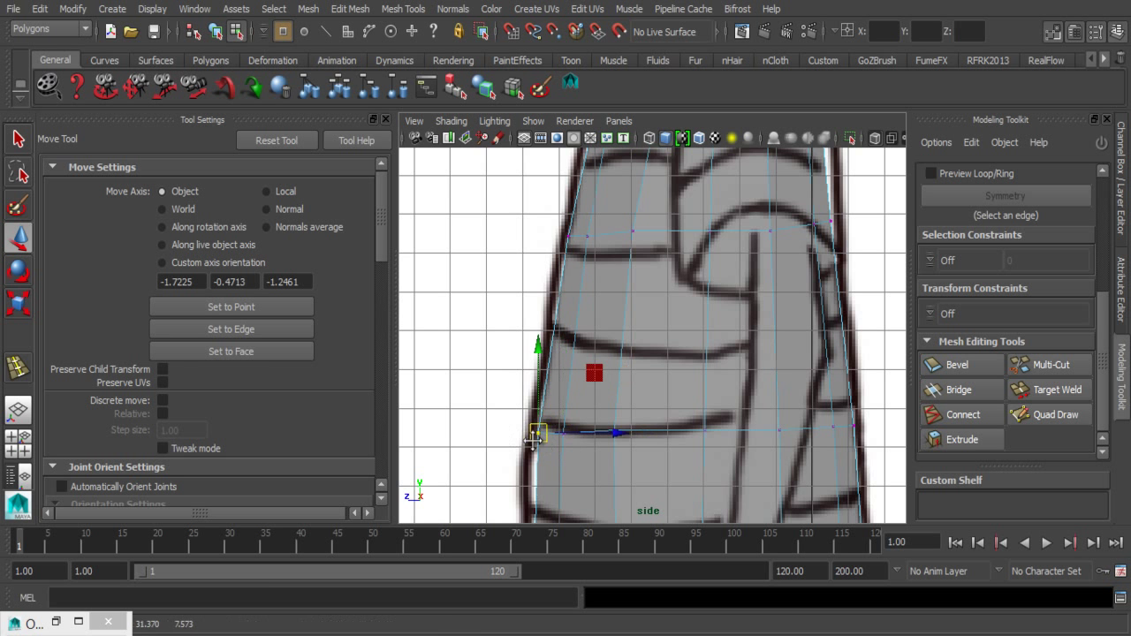
- Align the bottom-left hem vertex, undo two bad moves, and refit the vertex above the hem
{"action": "middle_click_drag", "start_coordinate": [535, 439], "coordinate": [530, 254], "text": "alt"}
{"action": "left_click_drag", "start_coordinate": [543, 441], "coordinate": [521, 433]}
{"action": "key", "text": "ctrl+z"}
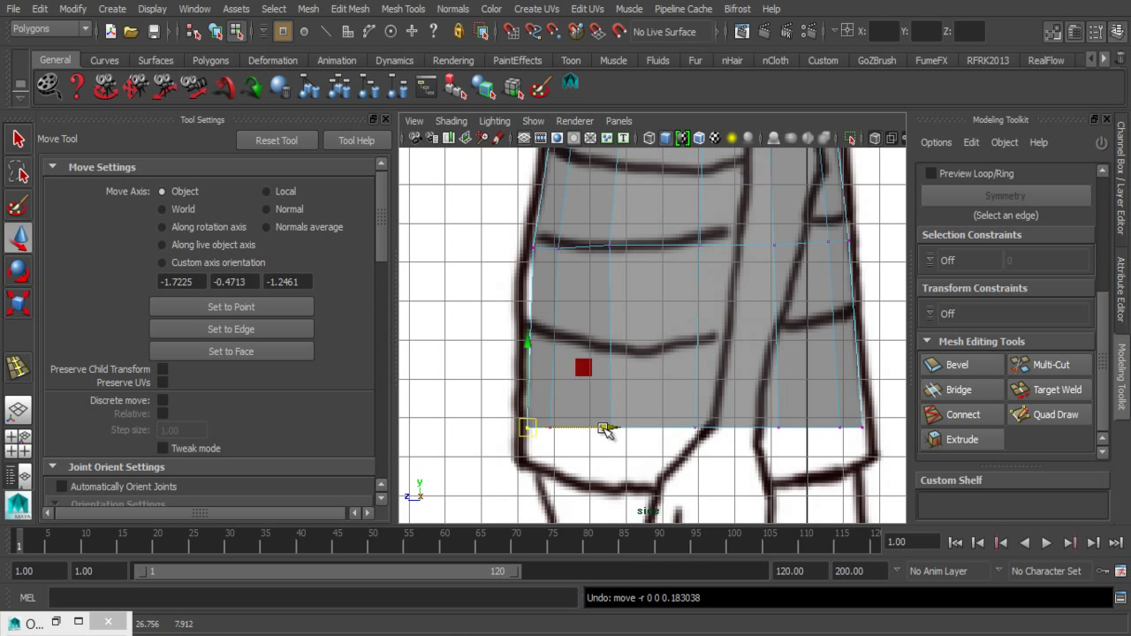
{"action": "key", "text": "ctrl+z"}
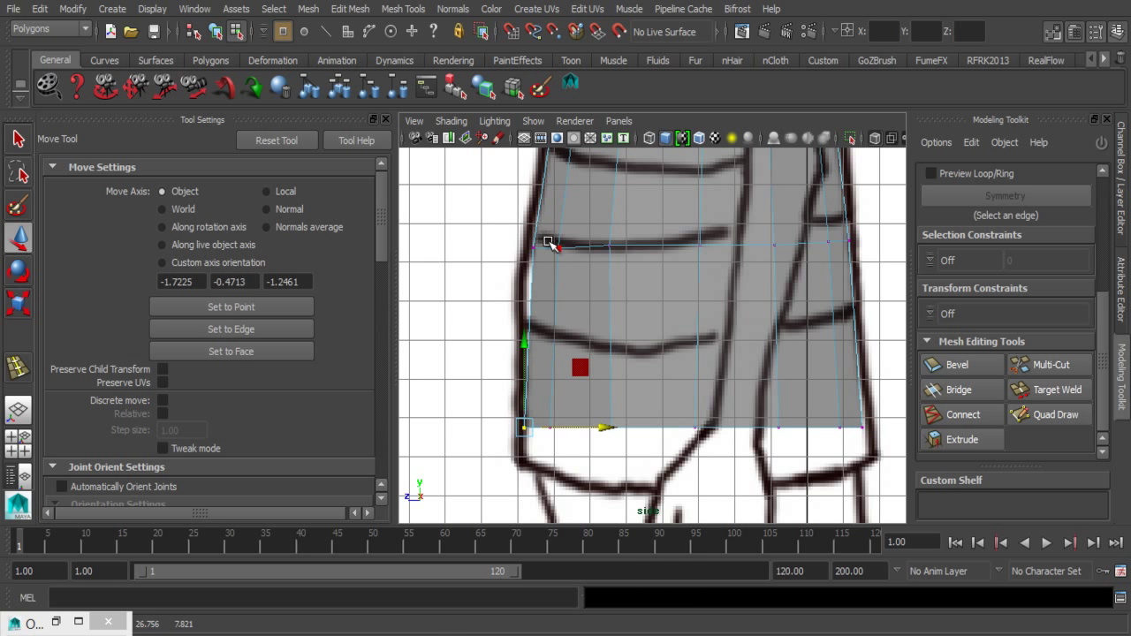
{"action": "left_click", "coordinate": [549, 244]}
{"action": "left_click_drag", "start_coordinate": [545, 246], "coordinate": [563, 249]}
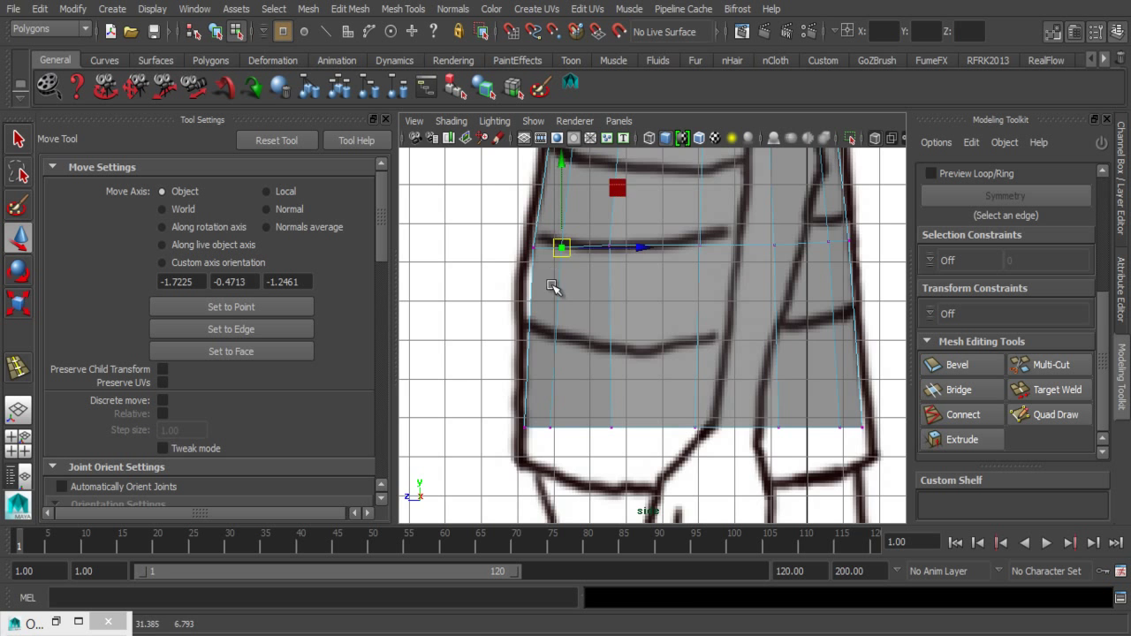
{"action": "scroll", "coordinate": [553, 288], "scroll_direction": "down", "scroll_amount": 3}
{"action": "mouse_move", "coordinate": [500, 259]}
{"action": "middle_mouse_down", "text": "alt"}
{"action": "mouse_move", "coordinate": [605, 397]}
{"action": "mouse_move", "coordinate": [591, 503]}
{"action": "middle_mouse_up", "text": "alt"}
{"action": "scroll", "coordinate": [661, 302], "scroll_direction": "up", "scroll_amount": 3}
{"action": "scroll", "coordinate": [661, 302], "scroll_direction": "up", "scroll_amount": 3}
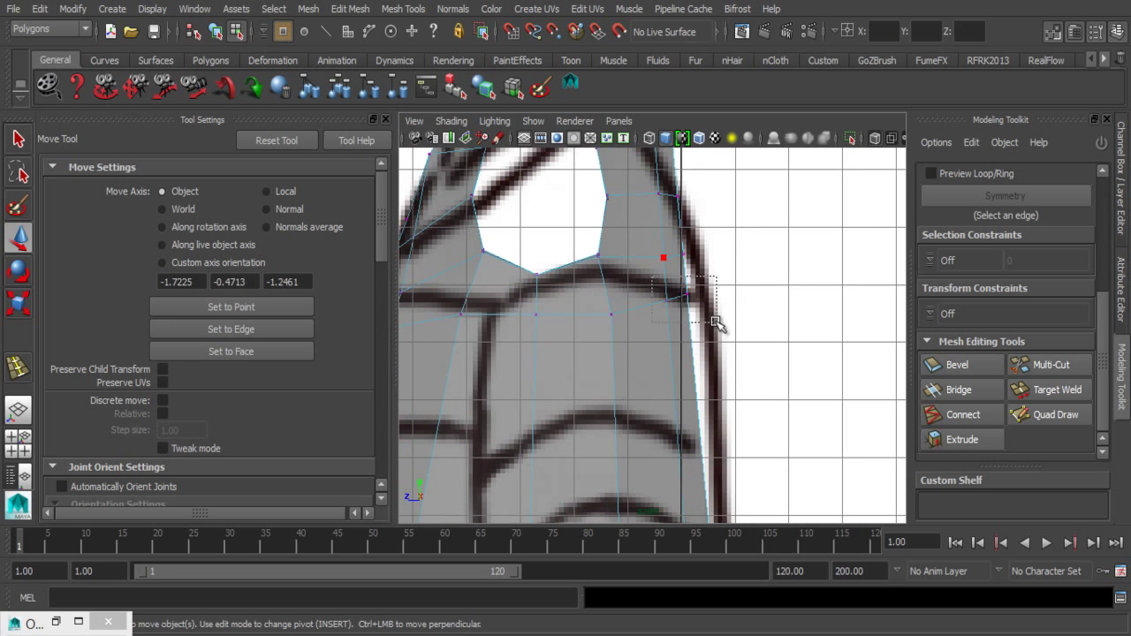
- Move the vertex beside the opening and the upper corner vertex onto the reference outline
{"action": "left_click_drag", "start_coordinate": [716, 323], "coordinate": [690, 287]}
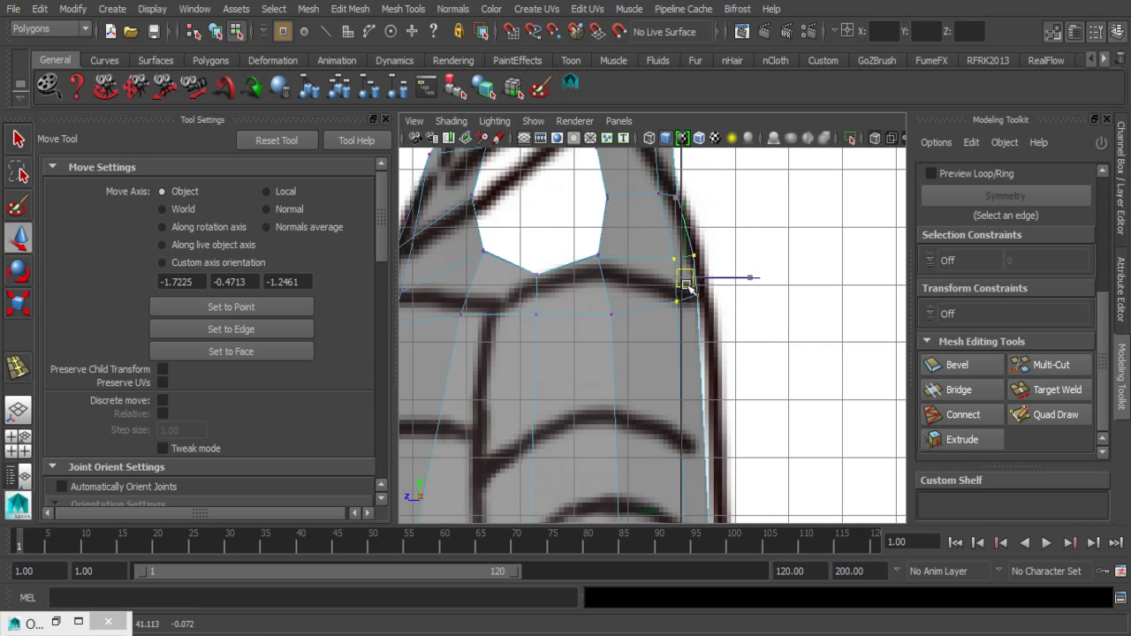
{"action": "middle_click_drag", "start_coordinate": [687, 287], "coordinate": [666, 386], "text": "alt"}
{"action": "left_click_drag", "start_coordinate": [675, 318], "coordinate": [674, 317]}
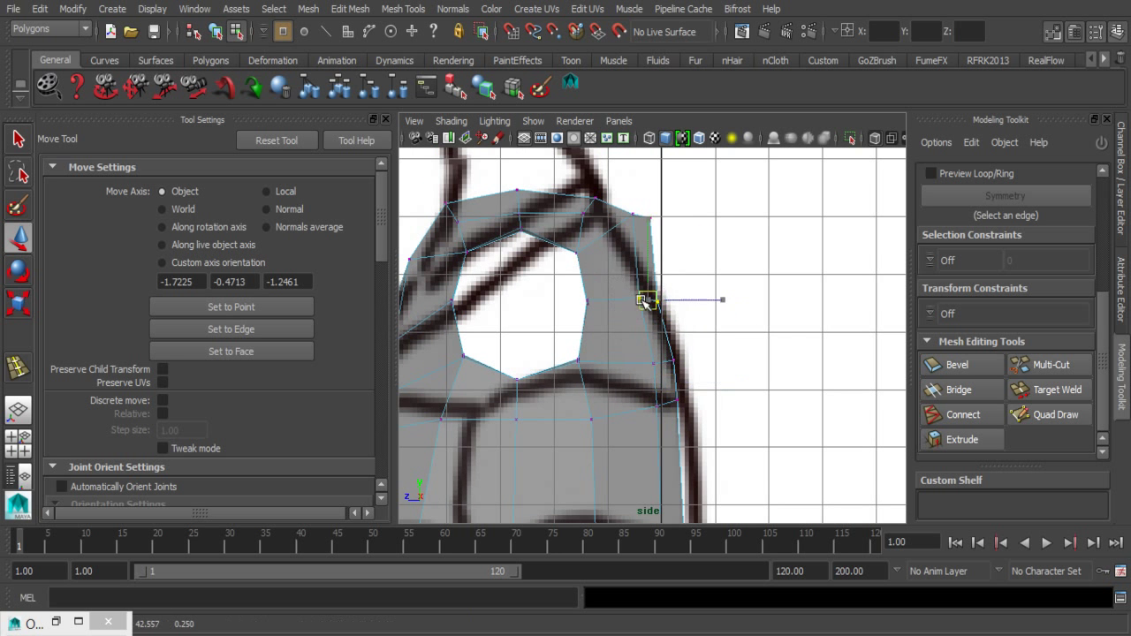
{"action": "scroll", "coordinate": [589, 335], "scroll_direction": "up", "scroll_amount": 2}
{"action": "scroll", "coordinate": [655, 386], "scroll_direction": "down", "scroll_amount": 1}
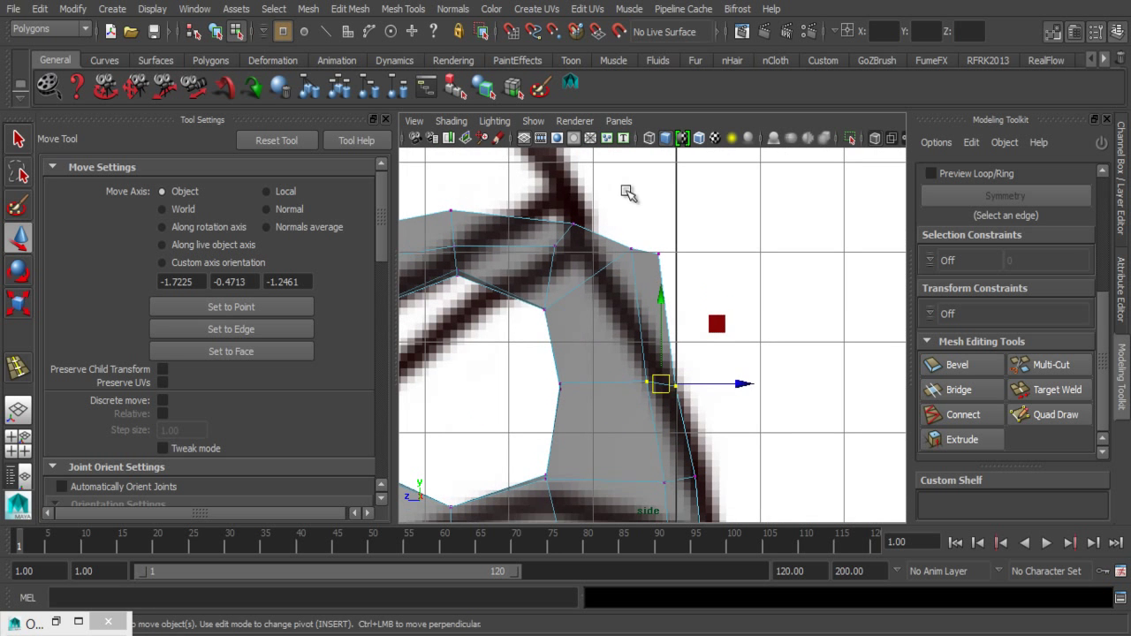
{"action": "mouse_move", "coordinate": [625, 190]}
{"action": "left_mouse_down"}
{"action": "mouse_move", "coordinate": [687, 261]}
{"action": "mouse_move", "coordinate": [622, 263]}
{"action": "left_mouse_up"}
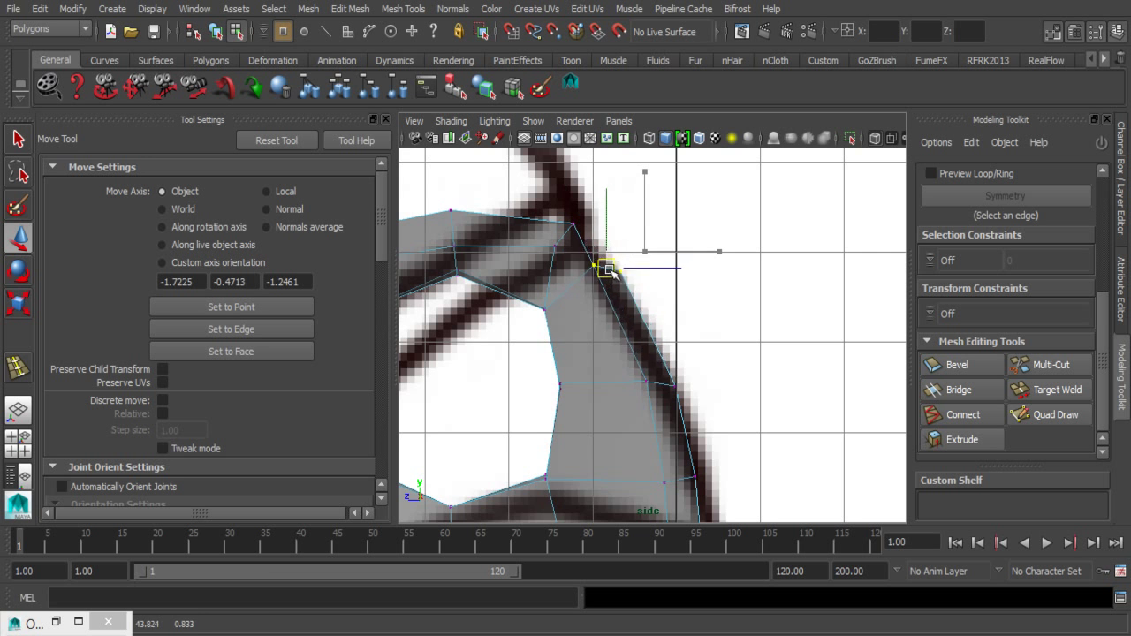
{"action": "middle_click_drag", "start_coordinate": [550, 269], "coordinate": [580, 312], "text": "alt"}
- Shift the top corner vertex left to match the reference outline
{"action": "scroll", "coordinate": [557, 282], "scroll_direction": "up", "scroll_amount": 1}
{"action": "left_click", "coordinate": [575, 282]}
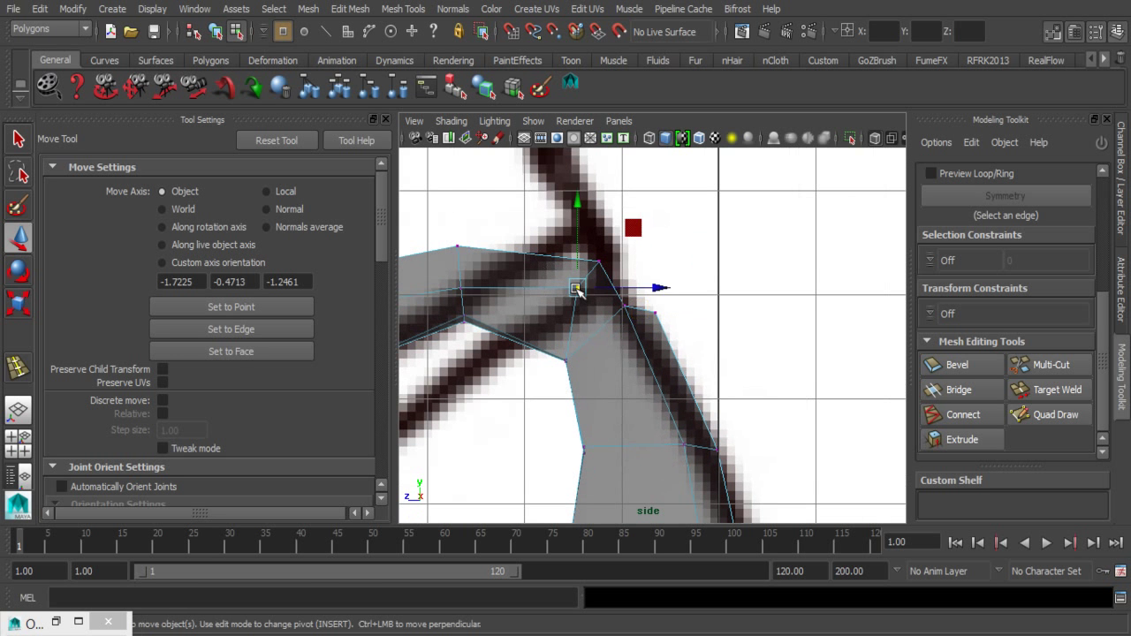
{"action": "left_click", "coordinate": [610, 272]}
{"action": "left_click_drag", "start_coordinate": [609, 271], "coordinate": [594, 271]}
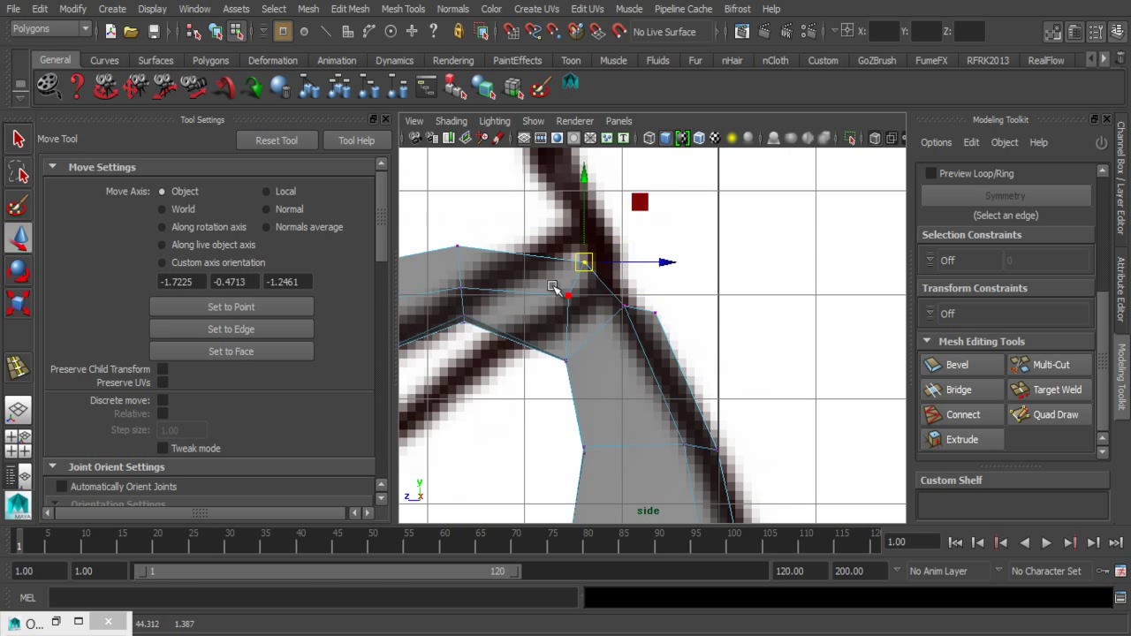
- Move the corner vertex along the top edge right and up onto the reference line
{"action": "middle_click_drag", "start_coordinate": [565, 298], "coordinate": [651, 331], "text": "alt"}
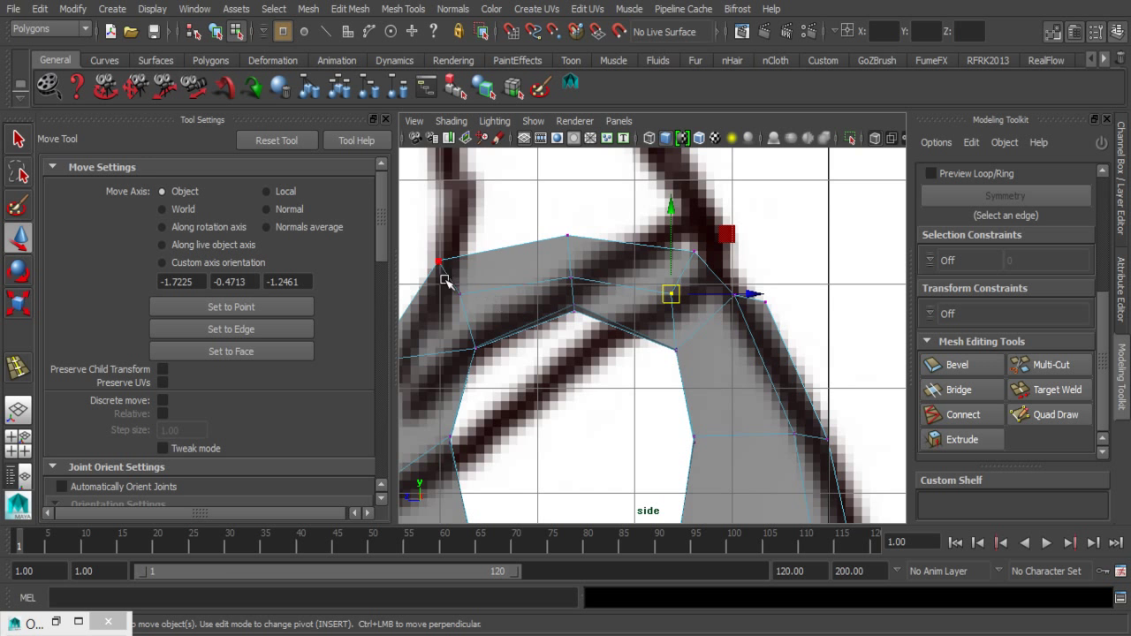
{"action": "left_click", "coordinate": [456, 295]}
{"action": "left_click", "coordinate": [460, 303]}
{"action": "middle_click_drag", "start_coordinate": [593, 314], "coordinate": [504, 332], "text": "alt"}
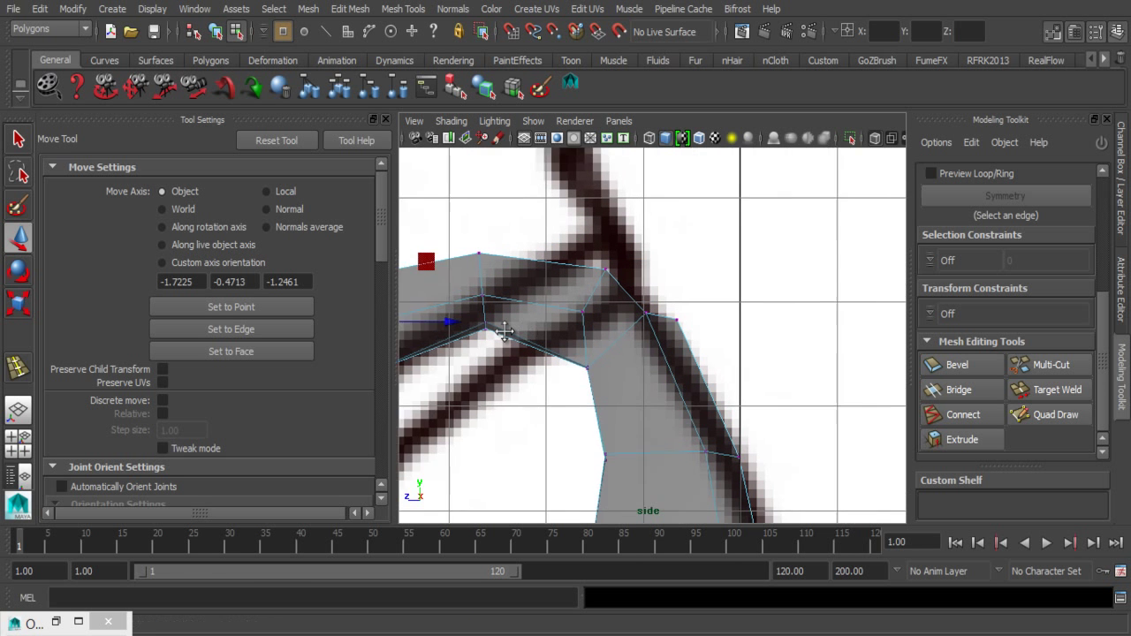
{"action": "right_click_drag", "start_coordinate": [503, 331], "coordinate": [570, 280], "text": "alt"}
{"action": "left_click_drag", "start_coordinate": [583, 311], "coordinate": [619, 315]}
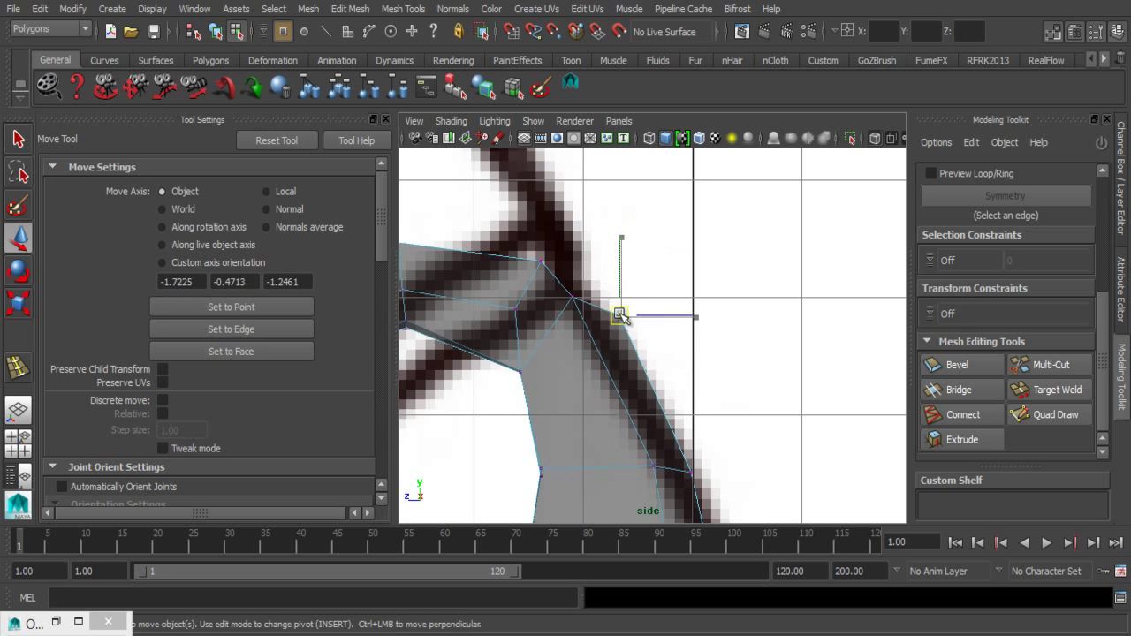
{"action": "left_click_drag", "start_coordinate": [620, 316], "coordinate": [610, 301]}
- Pull the next top-edge vertex down-left onto the line, then maximize the perspective panel
{"action": "right_click_drag", "start_coordinate": [593, 315], "coordinate": [676, 341], "text": "alt"}
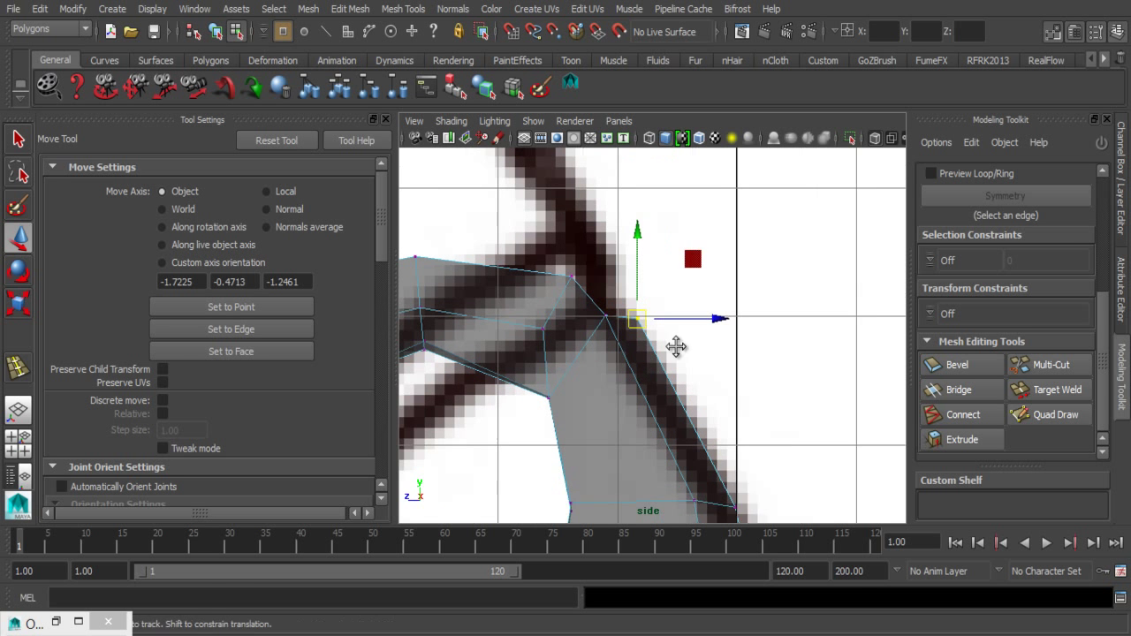
{"action": "left_click", "coordinate": [621, 272]}
{"action": "left_click_drag", "start_coordinate": [621, 272], "coordinate": [610, 283]}
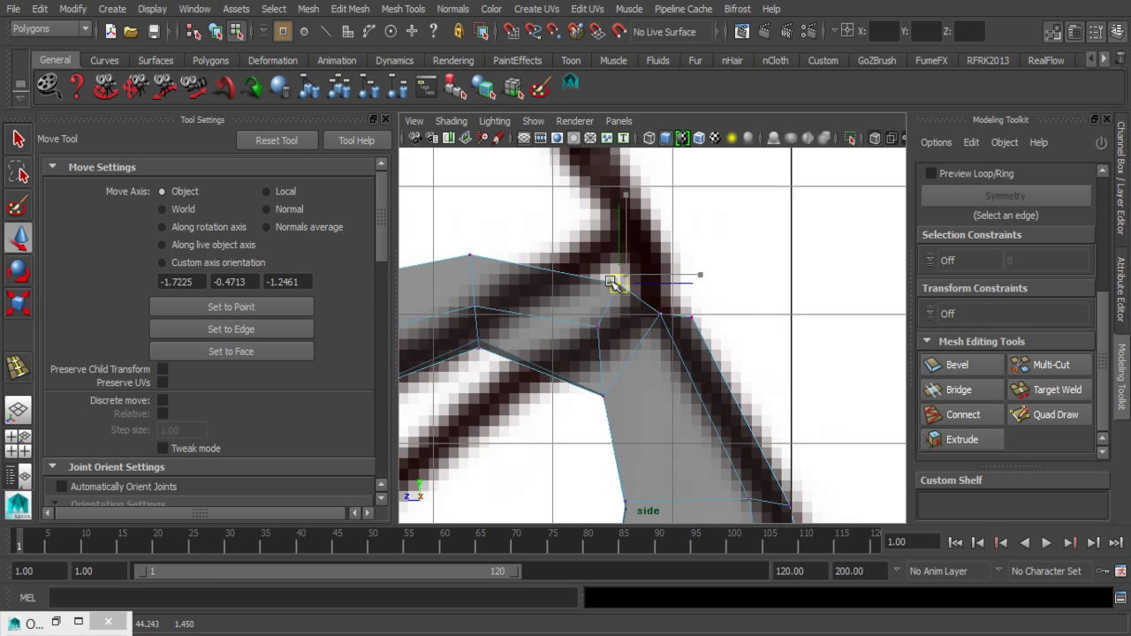
{"action": "key", "text": "space"}
{"action": "key", "text": "space"}
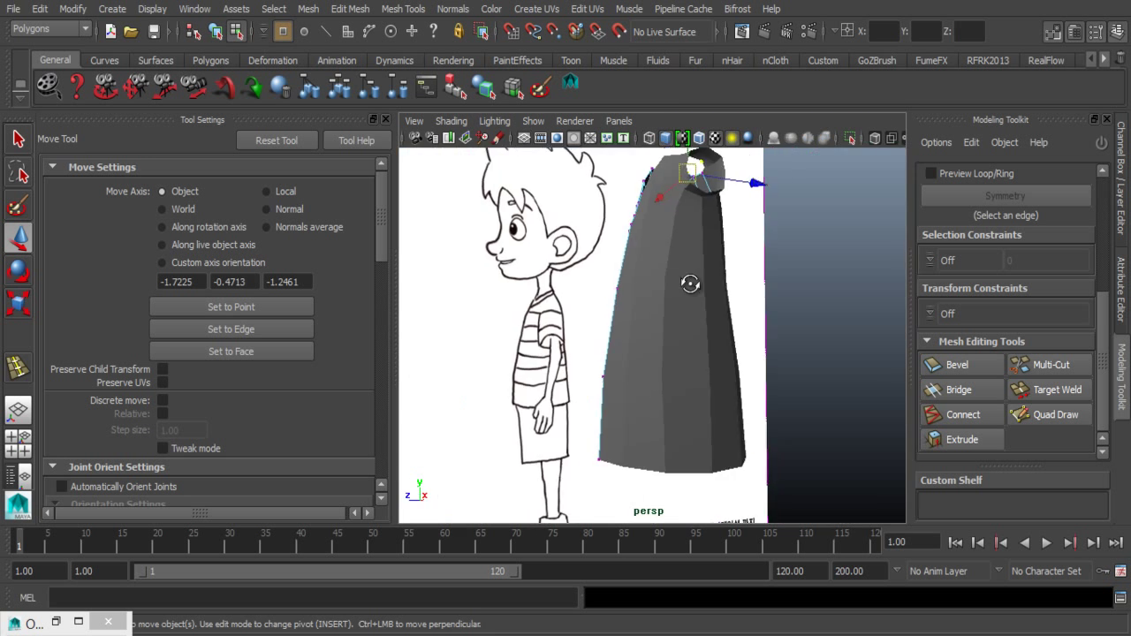
- Orbit to a front-side angle beside the reference and switch the shirt to edge selection
{"action": "mouse_move", "coordinate": [677, 283]}
{"action": "left_mouse_down", "text": "alt"}
{"action": "mouse_move", "coordinate": [664, 313]}
{"action": "mouse_move", "coordinate": [595, 353]}
{"action": "mouse_move", "coordinate": [571, 415]}
{"action": "mouse_move", "coordinate": [607, 372]}
{"action": "mouse_move", "coordinate": [550, 361]}
{"action": "left_mouse_up", "text": "alt"}
{"action": "mouse_move", "coordinate": [550, 362]}
{"action": "right_mouse_down", "text": "alt"}
{"action": "mouse_move", "coordinate": [659, 371]}
{"action": "mouse_move", "coordinate": [605, 338]}
{"action": "right_mouse_up", "text": "alt"}
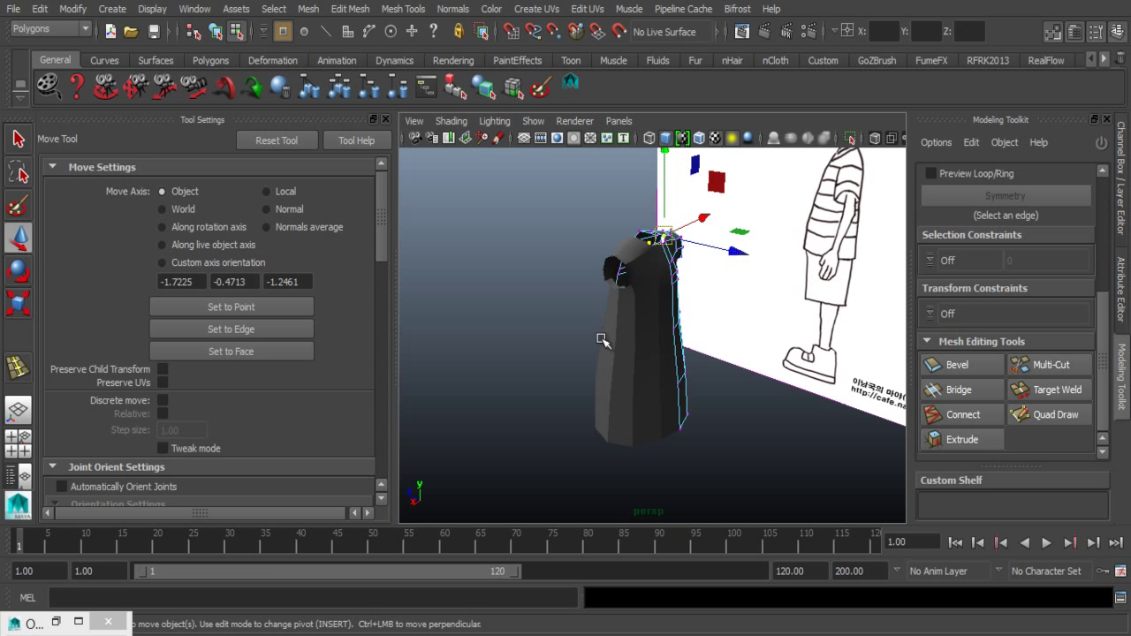
{"action": "mouse_move", "coordinate": [607, 318]}
{"action": "left_mouse_down", "text": "alt"}
{"action": "mouse_move", "coordinate": [620, 378]}
{"action": "mouse_move", "coordinate": [663, 445]}
{"action": "mouse_move", "coordinate": [581, 427]}
{"action": "mouse_move", "coordinate": [613, 430]}
{"action": "mouse_move", "coordinate": [631, 374]}
{"action": "mouse_move", "coordinate": [609, 373]}
{"action": "left_mouse_up", "text": "alt"}
{"action": "scroll", "coordinate": [689, 461], "scroll_direction": "up", "scroll_amount": 3}
{"action": "right_click_drag", "start_coordinate": [626, 217], "coordinate": [626, 176]}
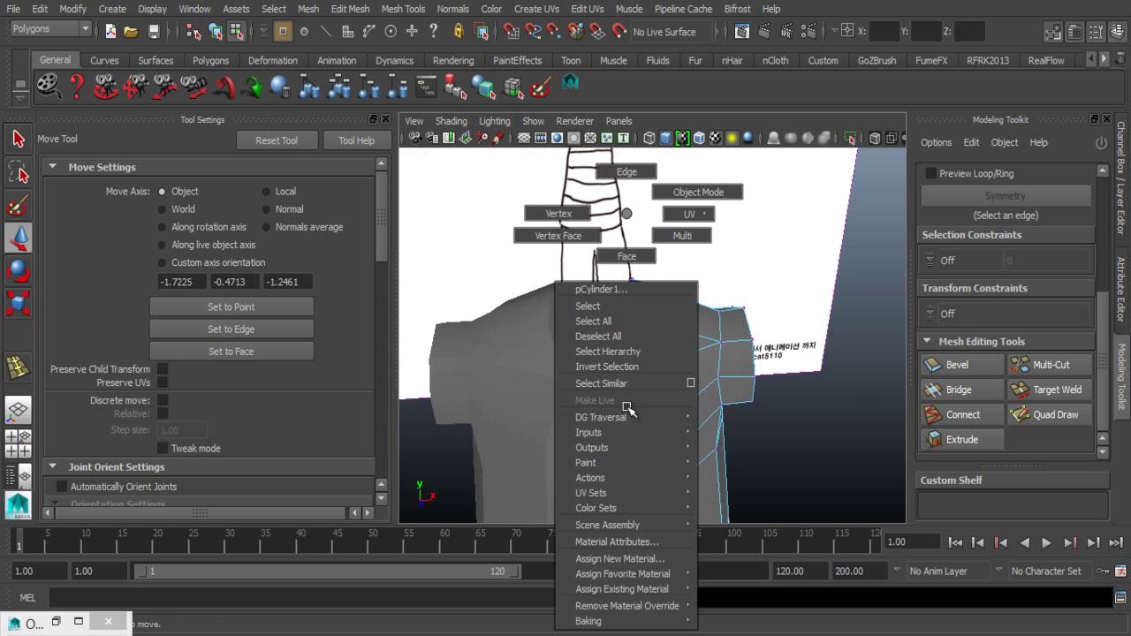
{"action": "mouse_move", "coordinate": [605, 298]}
{"action": "left_mouse_down", "text": "alt"}
{"action": "mouse_move", "coordinate": [637, 404]}
{"action": "mouse_move", "coordinate": [711, 427]}
{"action": "mouse_move", "coordinate": [669, 373]}
{"action": "left_mouse_up", "text": "alt"}
- Select the V-shaped torso edges along the neckline
{"action": "left_click", "coordinate": [695, 399]}
{"action": "left_click", "coordinate": [683, 446]}
{"action": "mouse_move", "coordinate": [682, 446]}
{"action": "left_mouse_down", "text": "alt"}
{"action": "mouse_move", "coordinate": [655, 442]}
{"action": "mouse_move", "coordinate": [674, 439]}
{"action": "left_mouse_up", "text": "alt"}
{"action": "left_click", "coordinate": [654, 441]}
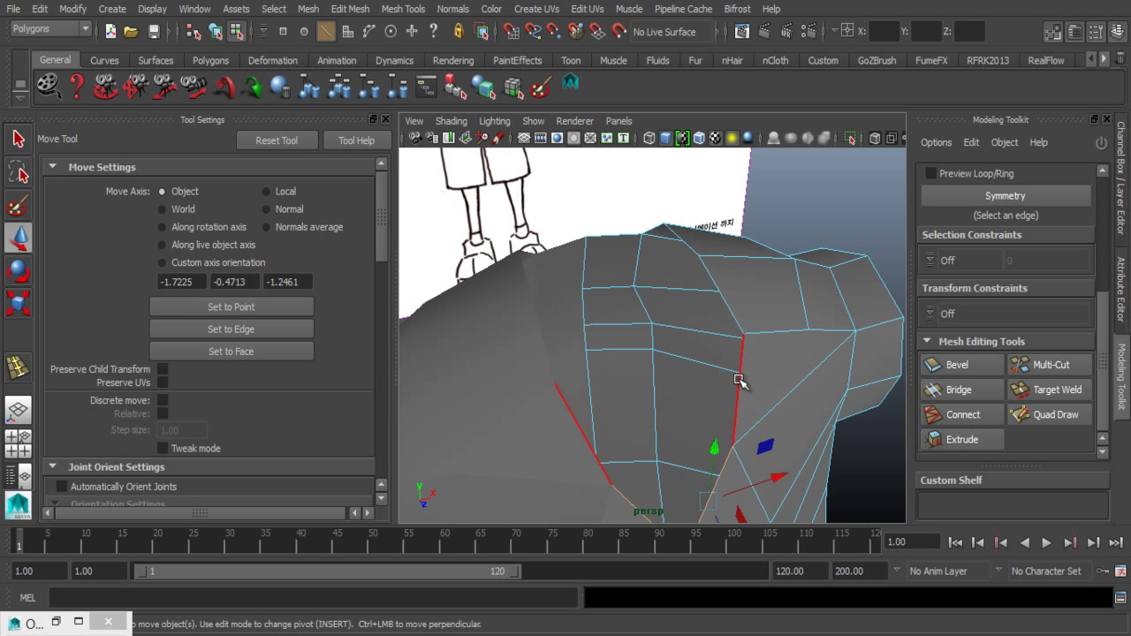
{"action": "left_click", "coordinate": [732, 323]}
{"action": "left_click", "coordinate": [704, 356]}
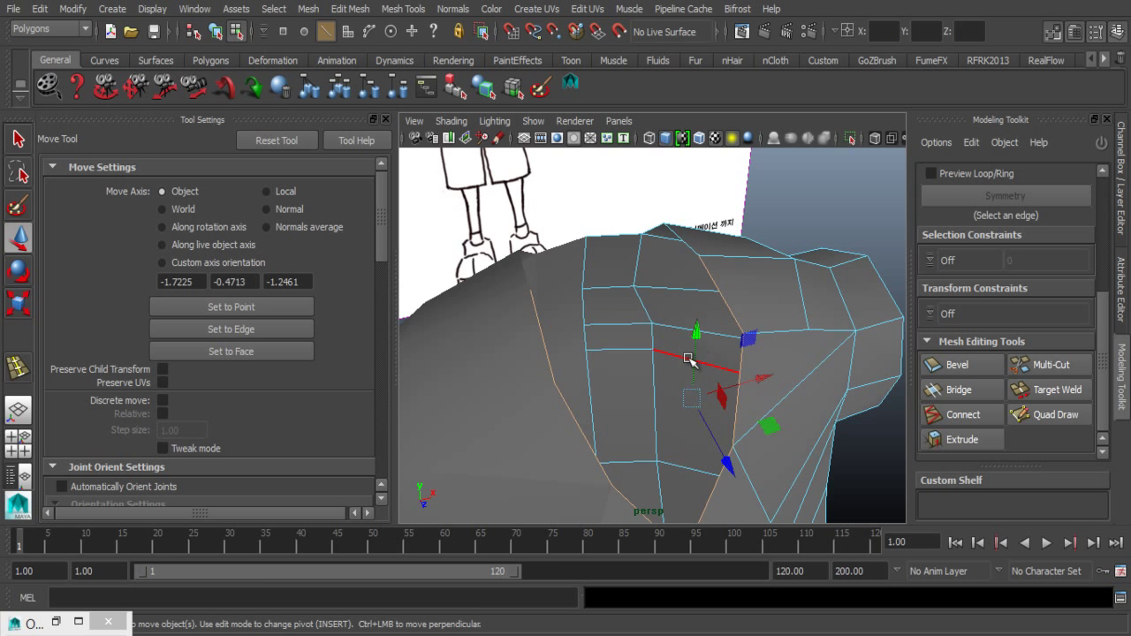
- Add the remaining lower neckline edges after undoing a wrong pick, then orbit to a front view
{"action": "mouse_move", "coordinate": [688, 357]}
{"action": "left_mouse_down", "text": "alt"}
{"action": "mouse_move", "coordinate": [650, 326]}
{"action": "mouse_move", "coordinate": [669, 371]}
{"action": "mouse_move", "coordinate": [707, 369]}
{"action": "mouse_move", "coordinate": [778, 396]}
{"action": "mouse_move", "coordinate": [666, 462]}
{"action": "mouse_move", "coordinate": [744, 295]}
{"action": "left_mouse_up", "text": "alt"}
{"action": "left_click", "coordinate": [685, 334]}
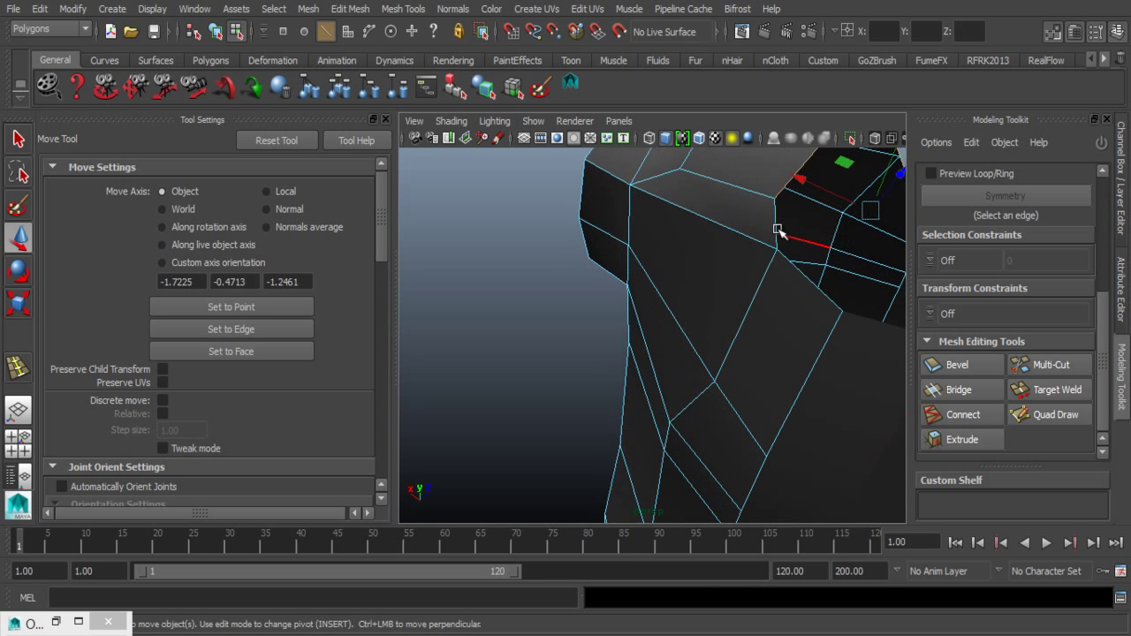
{"action": "key", "text": "ctrl+z"}
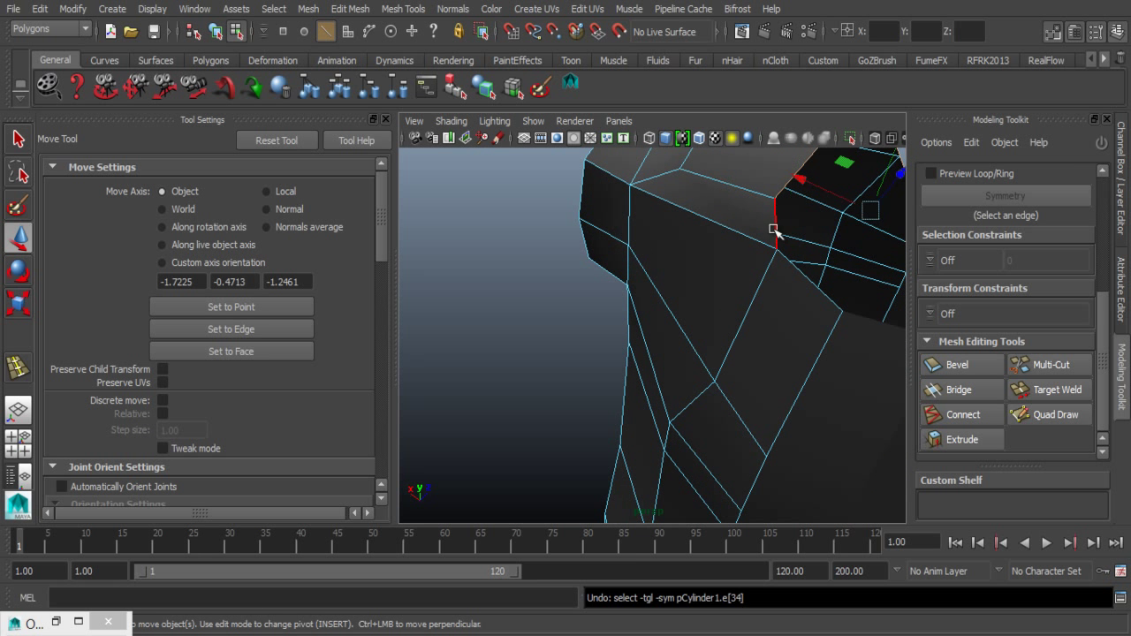
{"action": "left_click", "coordinate": [774, 229]}
{"action": "left_click", "coordinate": [785, 262], "text": "shift"}
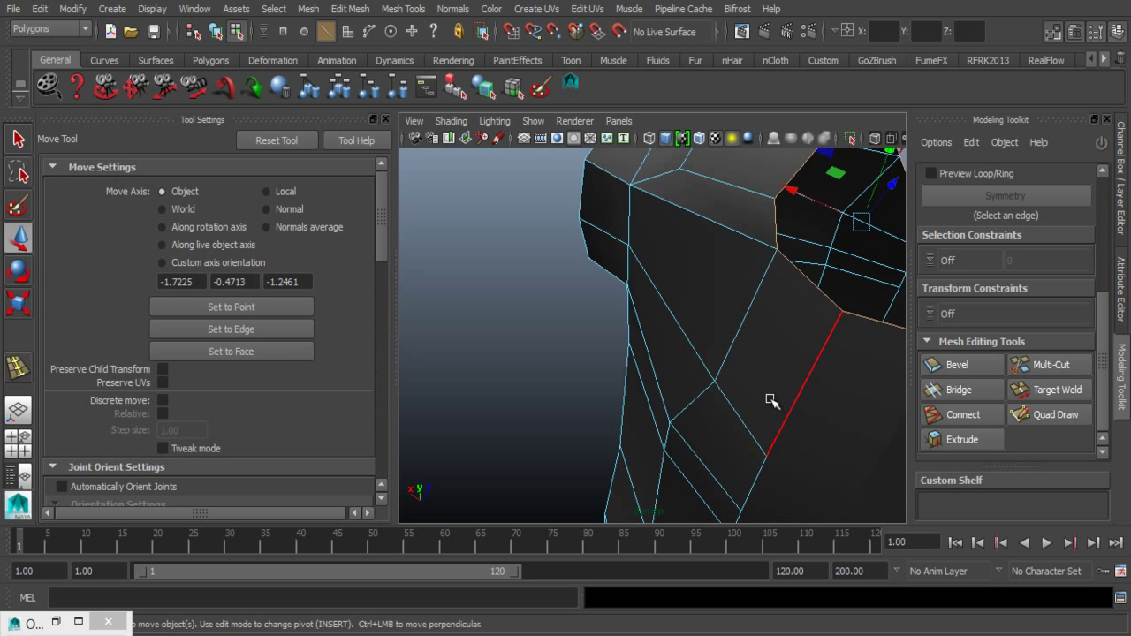
{"action": "mouse_move", "coordinate": [770, 400]}
{"action": "left_mouse_down", "text": "alt"}
{"action": "mouse_move", "coordinate": [737, 361]}
{"action": "mouse_move", "coordinate": [598, 353]}
{"action": "mouse_move", "coordinate": [530, 336]}
{"action": "left_mouse_up", "text": "alt"}
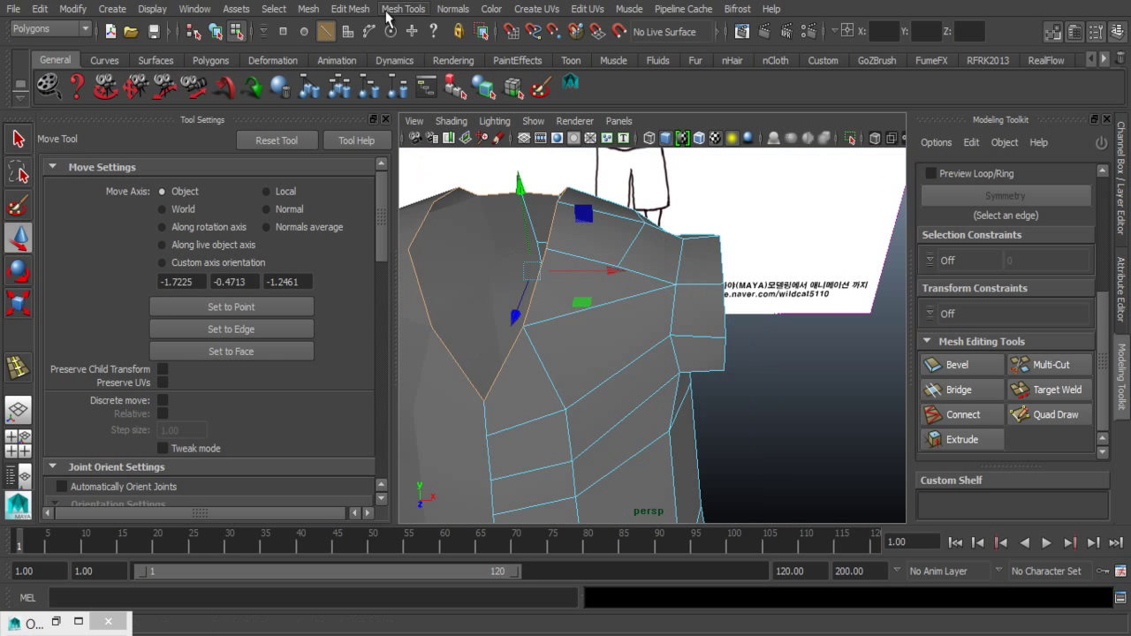
- Extrude the selected neckline edges with Edit Mesh > Extrude, then undo the adjustment
{"action": "left_click", "coordinate": [353, 9]}
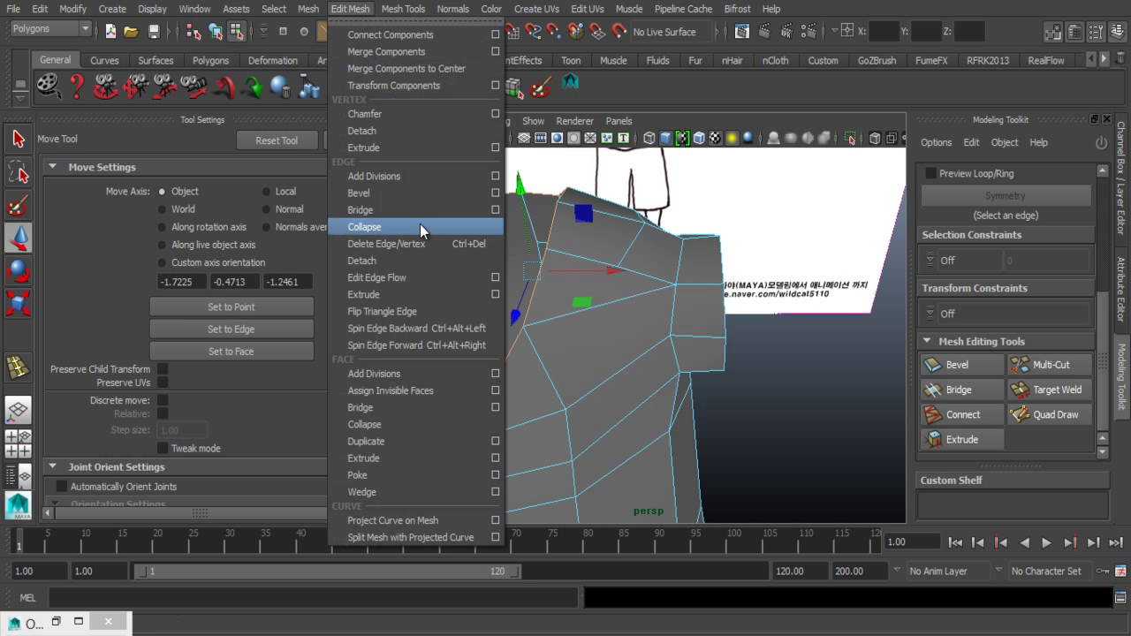
{"action": "left_click", "coordinate": [408, 295]}
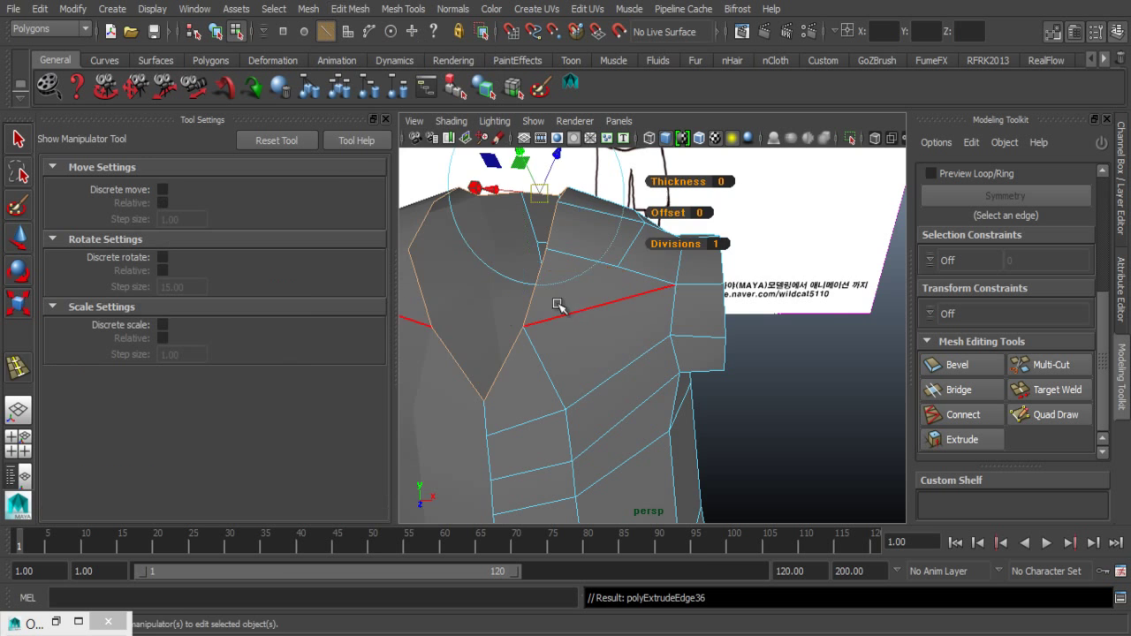
{"action": "mouse_move", "coordinate": [538, 313]}
{"action": "left_mouse_down", "text": "alt"}
{"action": "mouse_move", "coordinate": [631, 397]}
{"action": "mouse_move", "coordinate": [632, 370]}
{"action": "left_mouse_up", "text": "alt"}
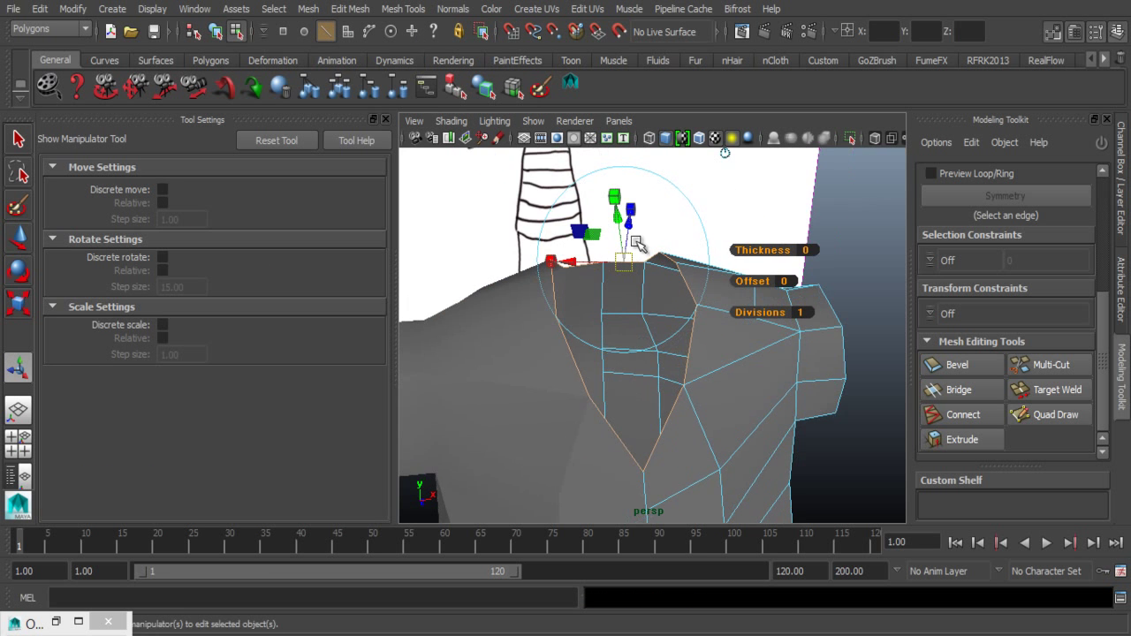
{"action": "mouse_move", "coordinate": [636, 243]}
{"action": "left_mouse_down", "text": "alt"}
{"action": "mouse_move", "coordinate": [628, 277]}
{"action": "mouse_move", "coordinate": [713, 275]}
{"action": "mouse_move", "coordinate": [562, 247]}
{"action": "mouse_move", "coordinate": [571, 256]}
{"action": "mouse_move", "coordinate": [574, 245]}
{"action": "left_mouse_up", "text": "alt"}
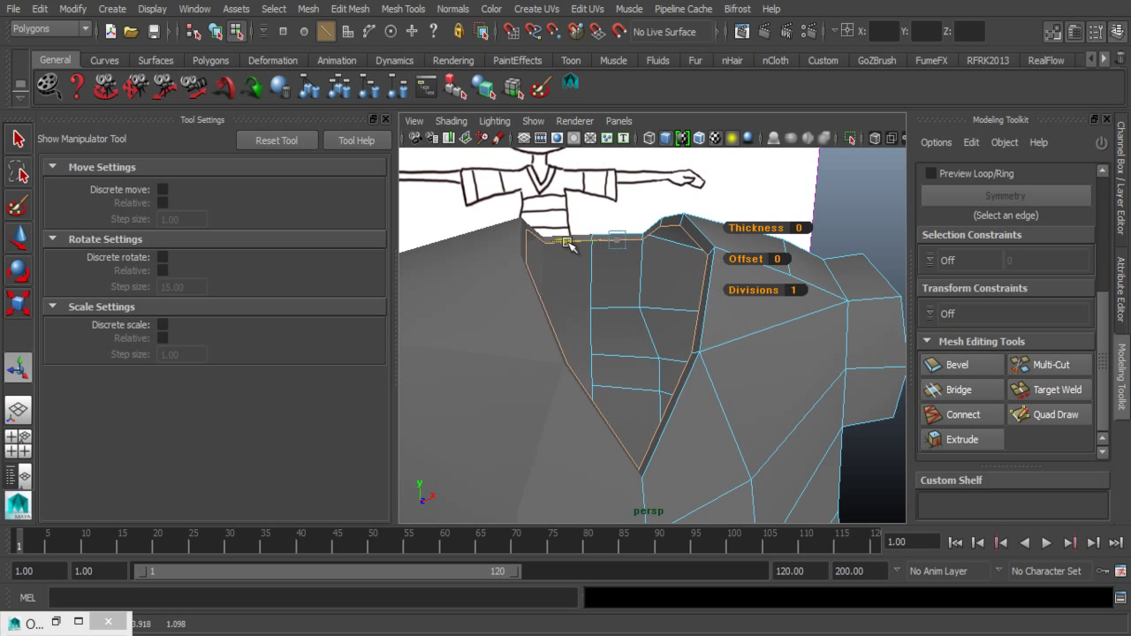
{"action": "key", "text": "ctrl+z"}
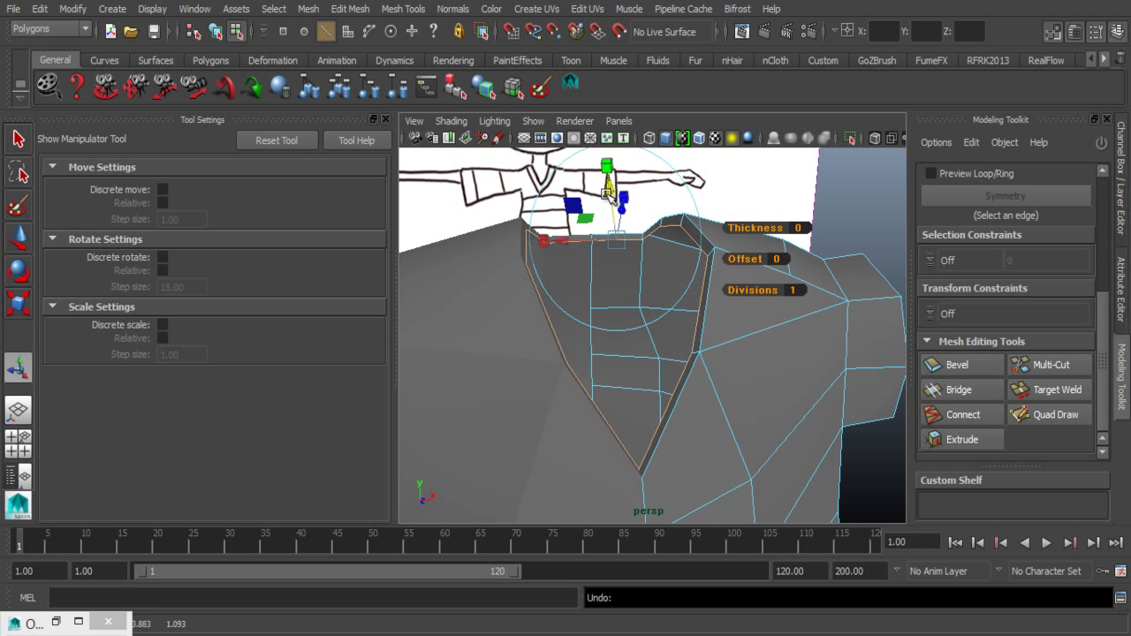
{"action": "left_click_drag", "start_coordinate": [609, 190], "coordinate": [712, 344], "text": "alt"}
{"action": "mouse_move", "coordinate": [740, 298]}
{"action": "left_mouse_down", "text": "alt"}
{"action": "mouse_move", "coordinate": [757, 248]}
{"action": "mouse_move", "coordinate": [662, 222]}
{"action": "mouse_move", "coordinate": [538, 212]}
{"action": "mouse_move", "coordinate": [583, 209]}
{"action": "mouse_move", "coordinate": [616, 221]}
{"action": "mouse_move", "coordinate": [636, 273]}
{"action": "mouse_move", "coordinate": [586, 263]}
{"action": "left_mouse_up", "text": "alt"}
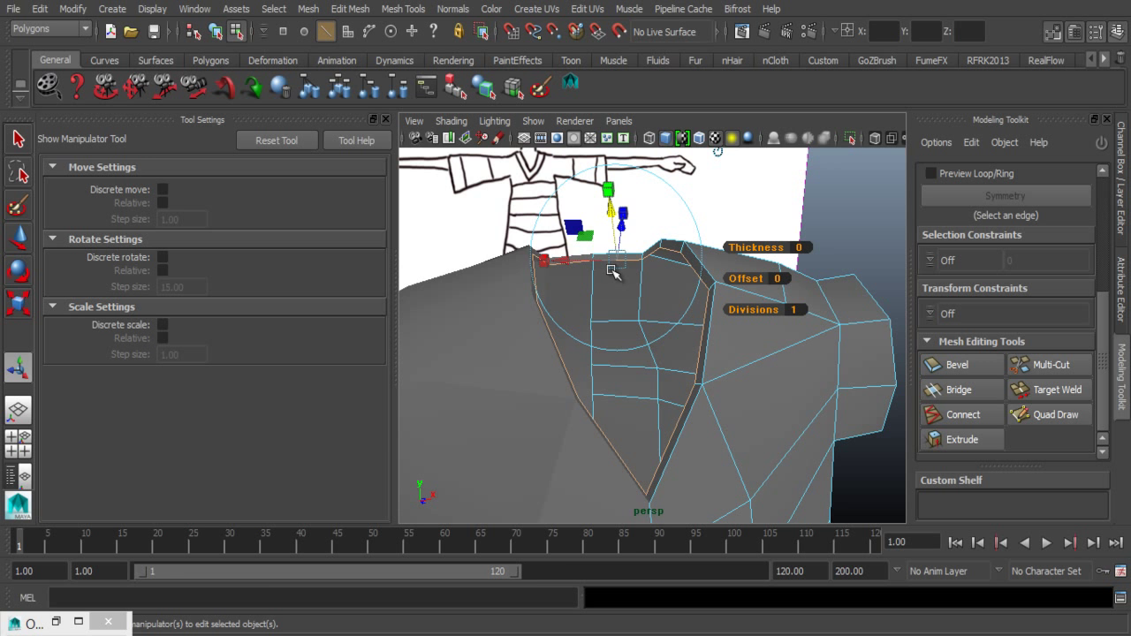
- Repeat the extrusion with Ctrl+E and settle it into a narrow collar band around the neckline
{"action": "key", "text": "ctrl+e"}
{"action": "left_click_drag", "start_coordinate": [599, 284], "coordinate": [631, 374], "text": "alt"}
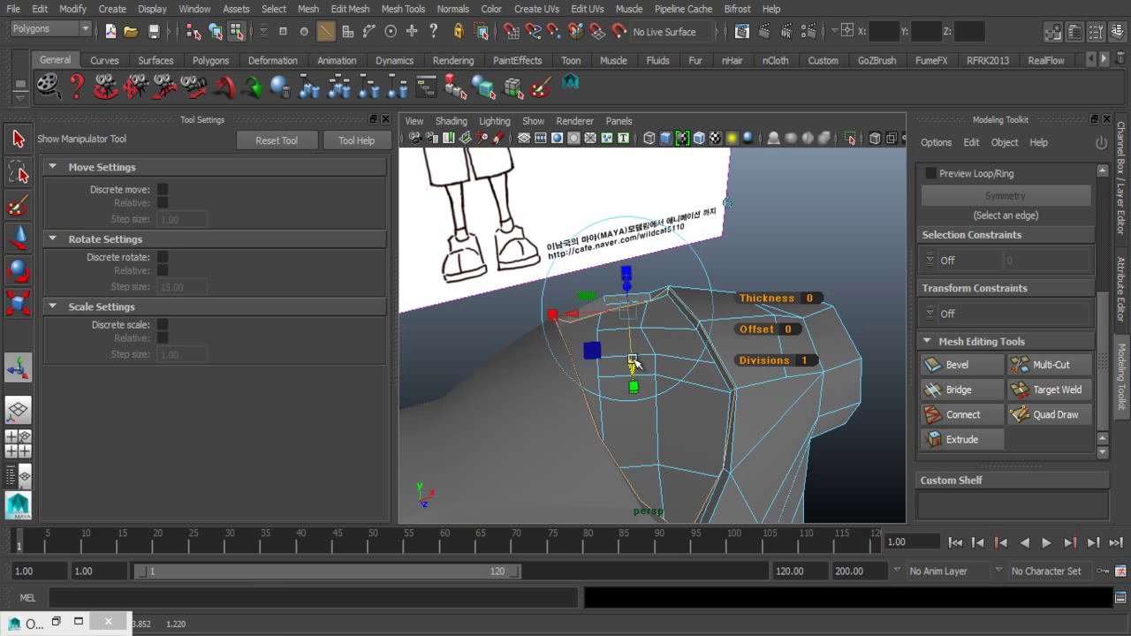
{"action": "key", "text": "ctrl+z"}
{"action": "left_click_drag", "start_coordinate": [622, 292], "coordinate": [648, 292], "text": "alt"}
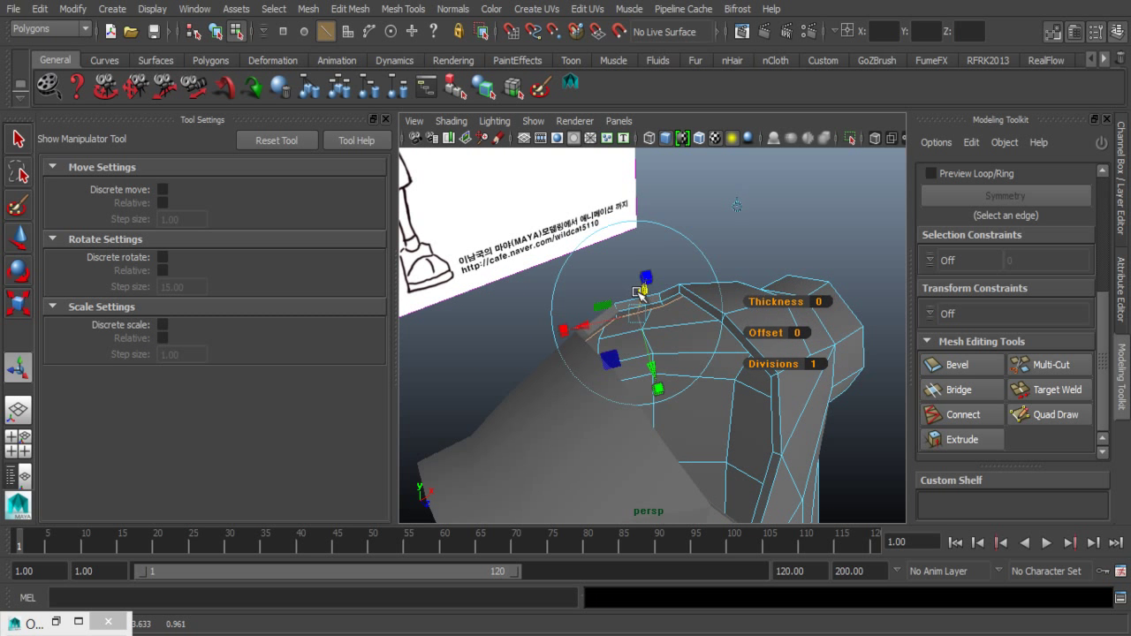
{"action": "left_click", "coordinate": [587, 316]}
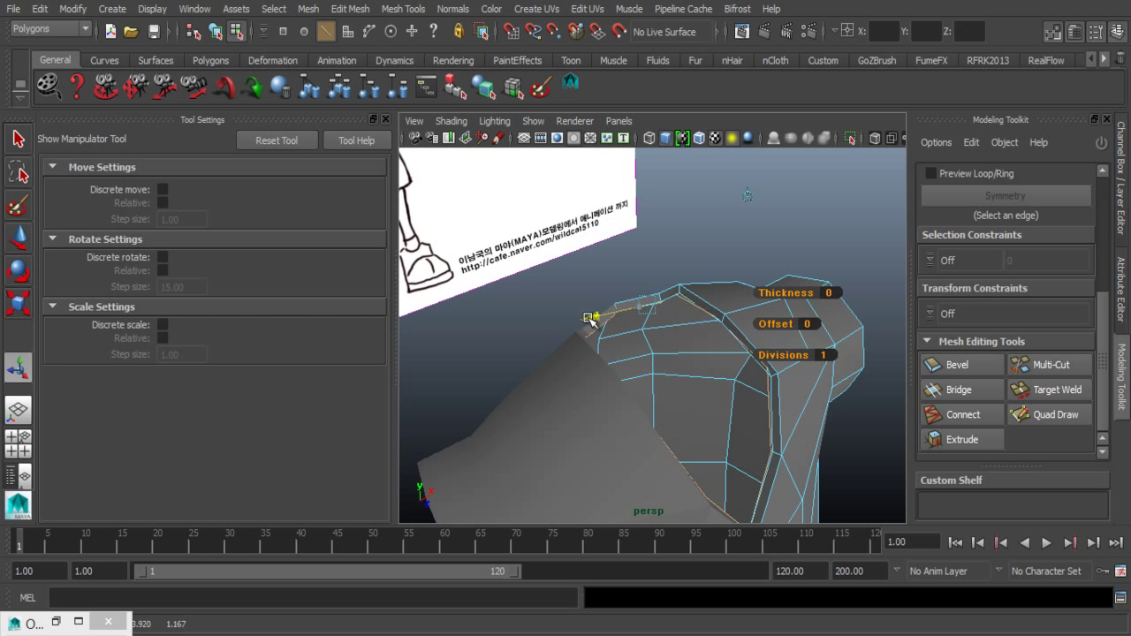
{"action": "key", "text": "ctrl+z"}
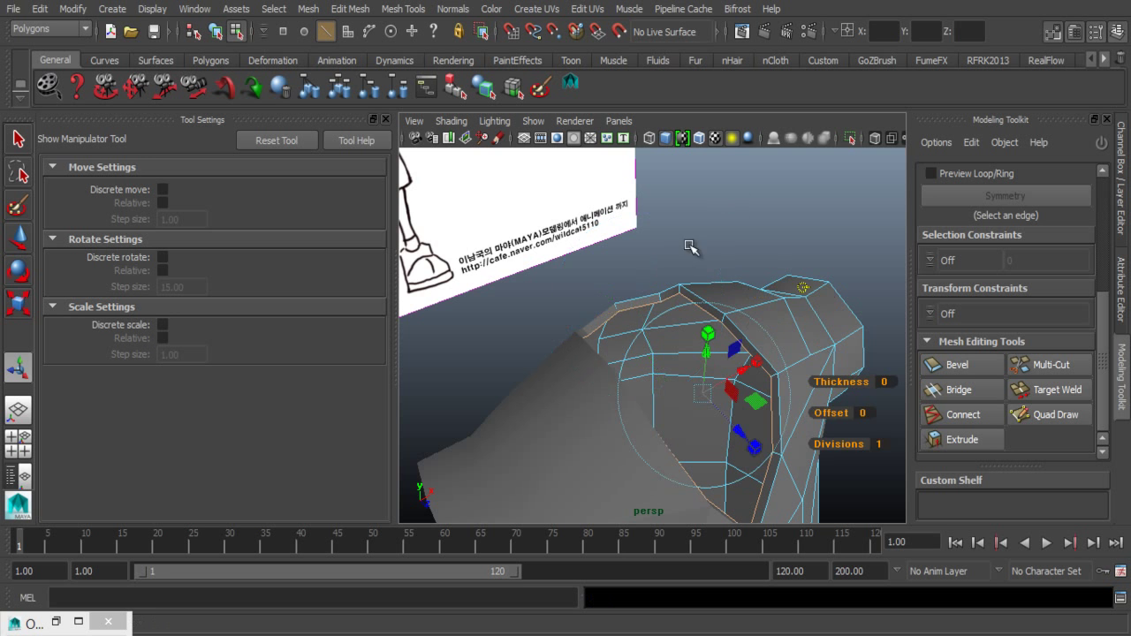
{"action": "mouse_move", "coordinate": [667, 360]}
{"action": "left_mouse_down", "text": "alt"}
{"action": "mouse_move", "coordinate": [700, 328]}
{"action": "mouse_move", "coordinate": [819, 403]}
{"action": "mouse_move", "coordinate": [763, 397]}
{"action": "mouse_move", "coordinate": [754, 382]}
{"action": "mouse_move", "coordinate": [607, 331]}
{"action": "mouse_move", "coordinate": [669, 330]}
{"action": "mouse_move", "coordinate": [825, 374]}
{"action": "mouse_move", "coordinate": [733, 391]}
{"action": "mouse_move", "coordinate": [733, 416]}
{"action": "mouse_move", "coordinate": [743, 382]}
{"action": "mouse_move", "coordinate": [565, 394]}
{"action": "mouse_move", "coordinate": [527, 362]}
{"action": "mouse_move", "coordinate": [510, 367]}
{"action": "mouse_move", "coordinate": [530, 386]}
{"action": "mouse_move", "coordinate": [543, 366]}
{"action": "left_mouse_up", "text": "alt"}
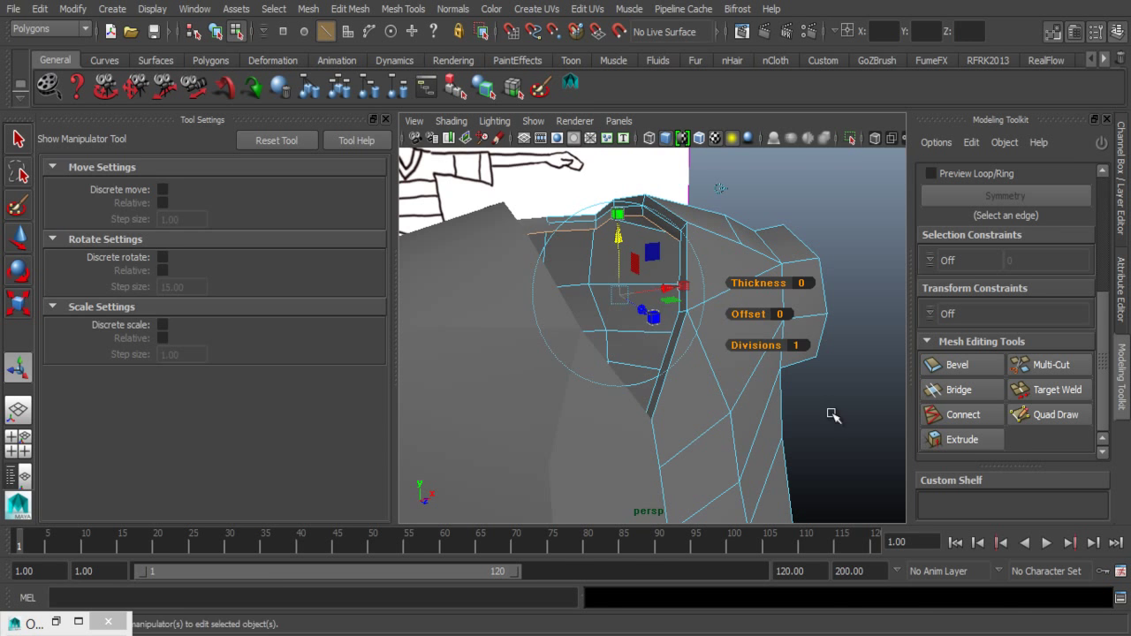
{"action": "mouse_move", "coordinate": [830, 415]}
{"action": "left_mouse_down", "text": "alt"}
{"action": "mouse_move", "coordinate": [790, 422]}
{"action": "mouse_move", "coordinate": [861, 430]}
{"action": "mouse_move", "coordinate": [942, 464]}
{"action": "mouse_move", "coordinate": [669, 397]}
{"action": "left_mouse_up", "text": "alt"}
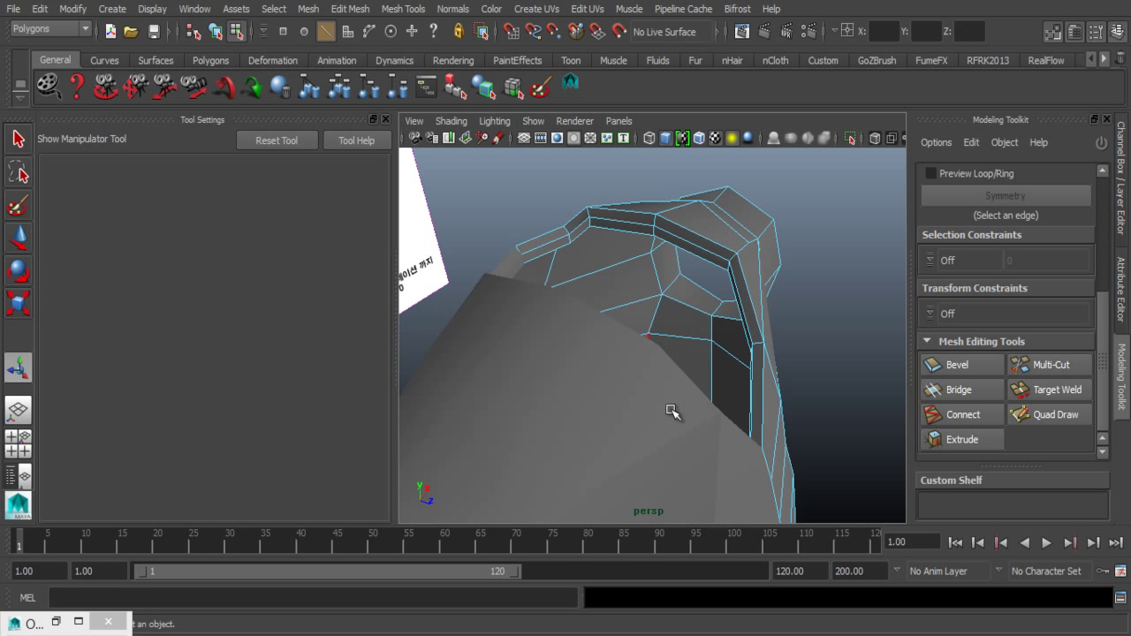
- Maximize the front view and zoom in close on the collar's V point
{"action": "mouse_move", "coordinate": [677, 407]}
{"action": "left_mouse_down", "text": "alt"}
{"action": "mouse_move", "coordinate": [586, 379]}
{"action": "mouse_move", "coordinate": [645, 415]}
{"action": "mouse_move", "coordinate": [613, 378]}
{"action": "left_mouse_up", "text": "alt"}
{"action": "key", "text": "space"}
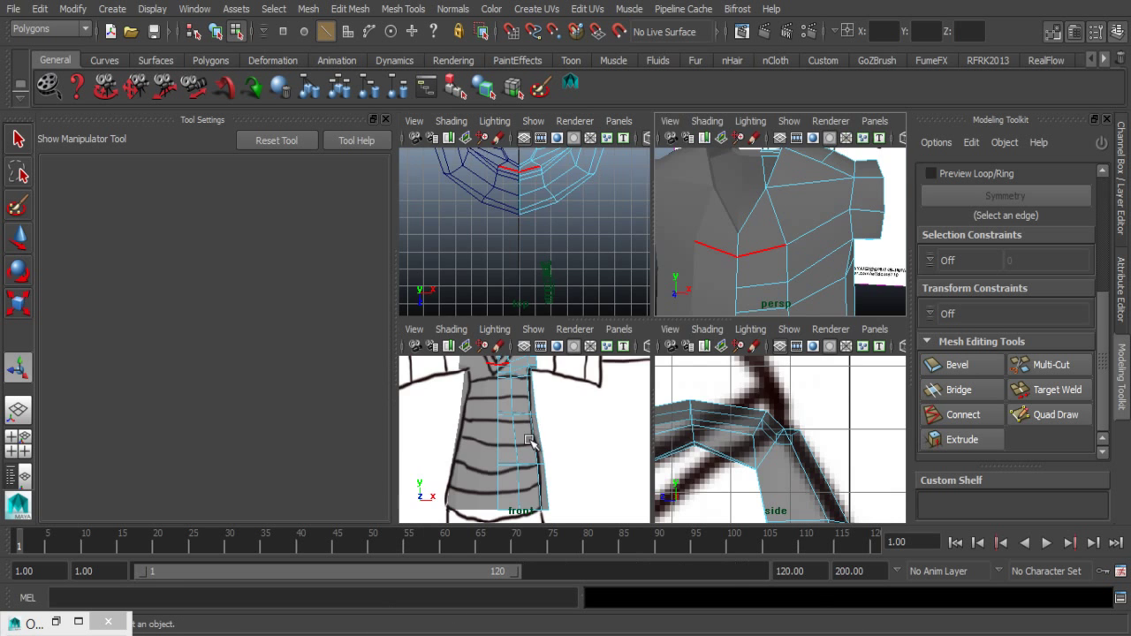
{"action": "key", "text": "space"}
{"action": "middle_click_drag", "start_coordinate": [578, 363], "coordinate": [651, 498], "text": "alt"}
{"action": "scroll", "coordinate": [681, 392], "scroll_direction": "up", "scroll_amount": 3}
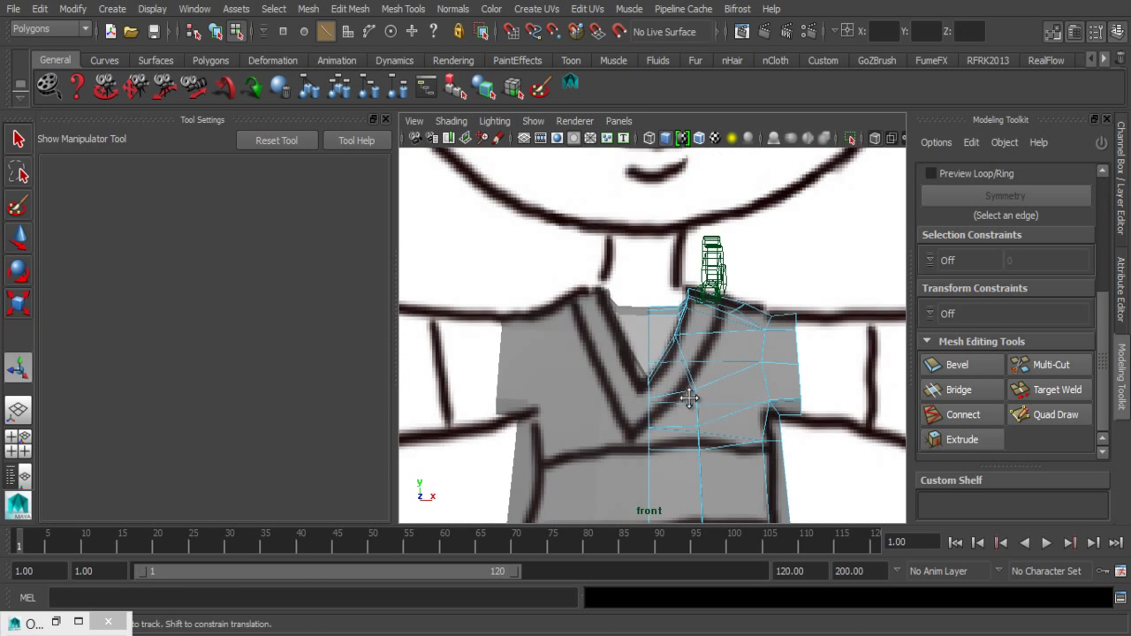
{"action": "scroll", "coordinate": [636, 429], "scroll_direction": "up", "scroll_amount": 3}
{"action": "scroll", "coordinate": [854, 473], "scroll_direction": "up", "scroll_amount": 4}
{"action": "scroll", "coordinate": [855, 473], "scroll_direction": "down", "scroll_amount": 1}
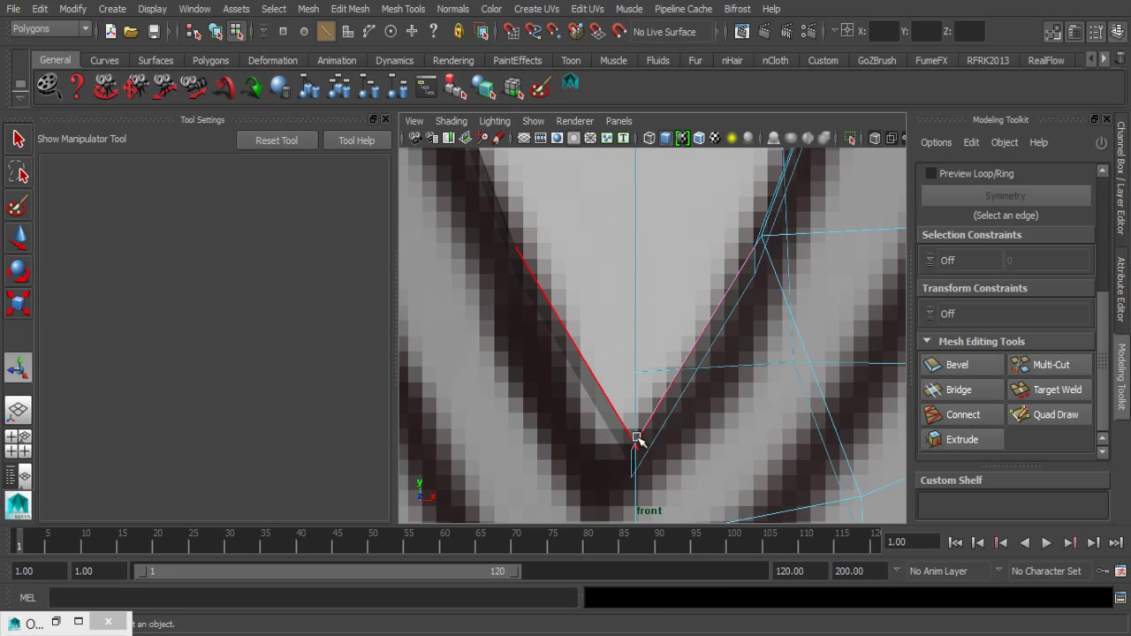
- Marquee-select the centre-line collar vertices and set the coordinate input field to Absolute
{"action": "right_click_drag", "start_coordinate": [637, 437], "coordinate": [575, 210]}
{"action": "scroll", "coordinate": [597, 355], "scroll_direction": "down", "scroll_amount": 4}
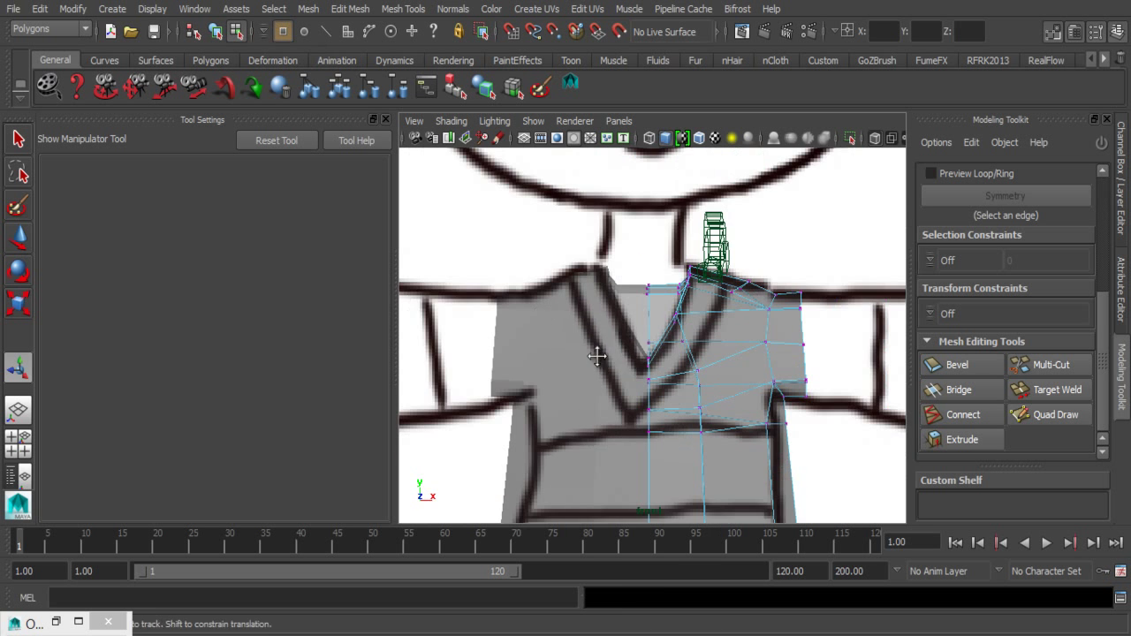
{"action": "scroll", "coordinate": [597, 355], "scroll_direction": "up", "scroll_amount": 3}
{"action": "scroll", "coordinate": [816, 433], "scroll_direction": "up", "scroll_amount": 2}
{"action": "mouse_move", "coordinate": [574, 209]}
{"action": "left_mouse_down"}
{"action": "mouse_move", "coordinate": [661, 438]}
{"action": "mouse_move", "coordinate": [648, 442]}
{"action": "left_mouse_up"}
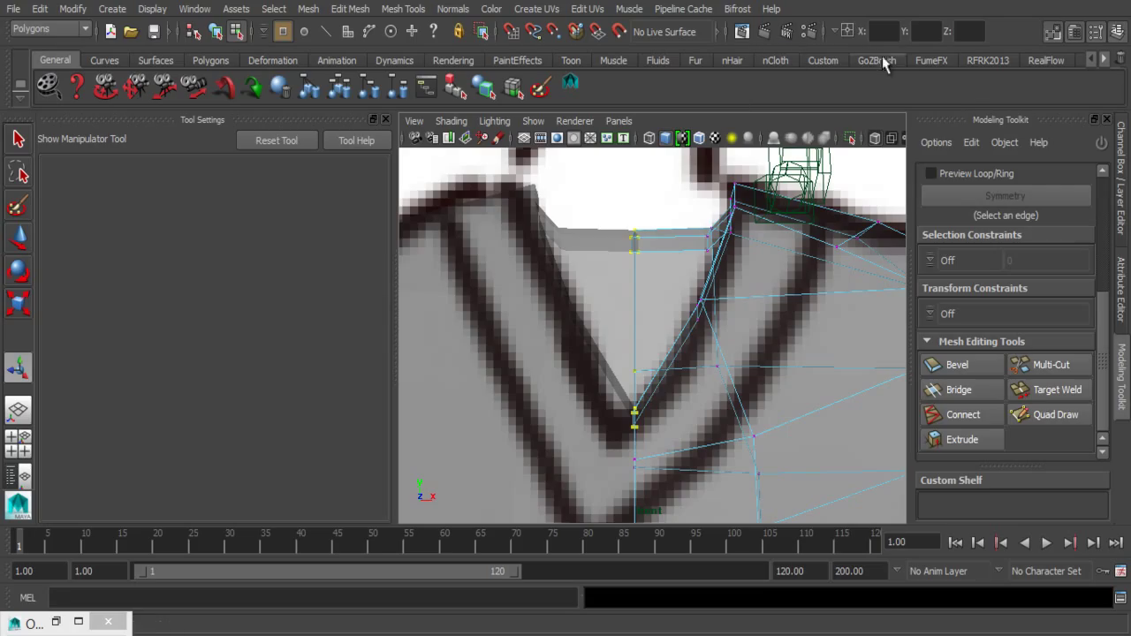
{"action": "left_click", "coordinate": [839, 35]}
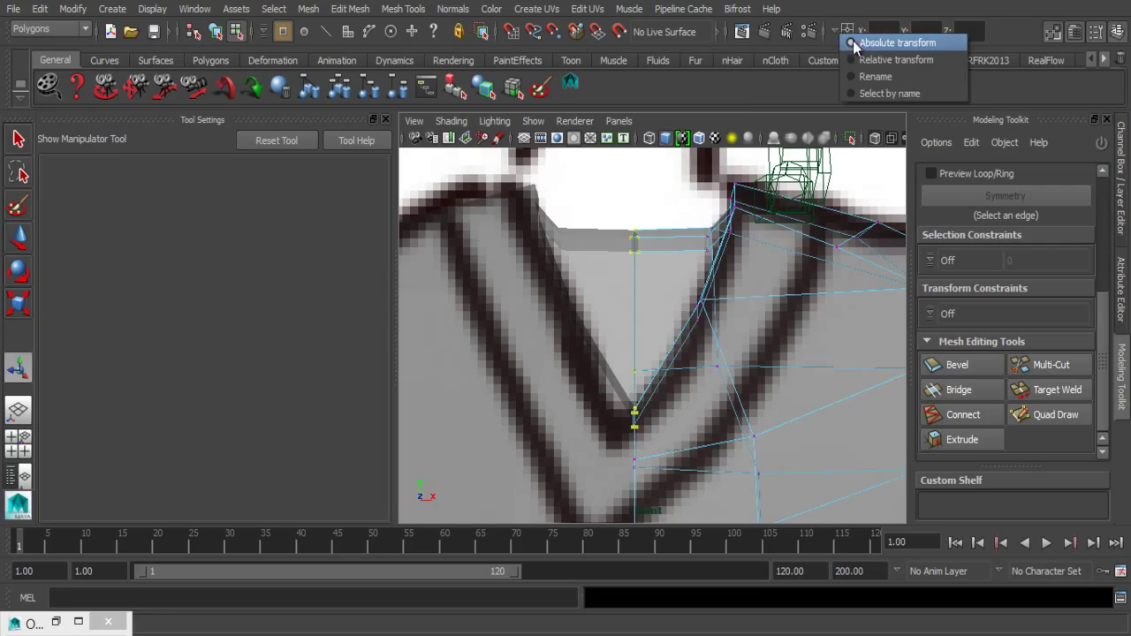
{"action": "left_click", "coordinate": [875, 43]}
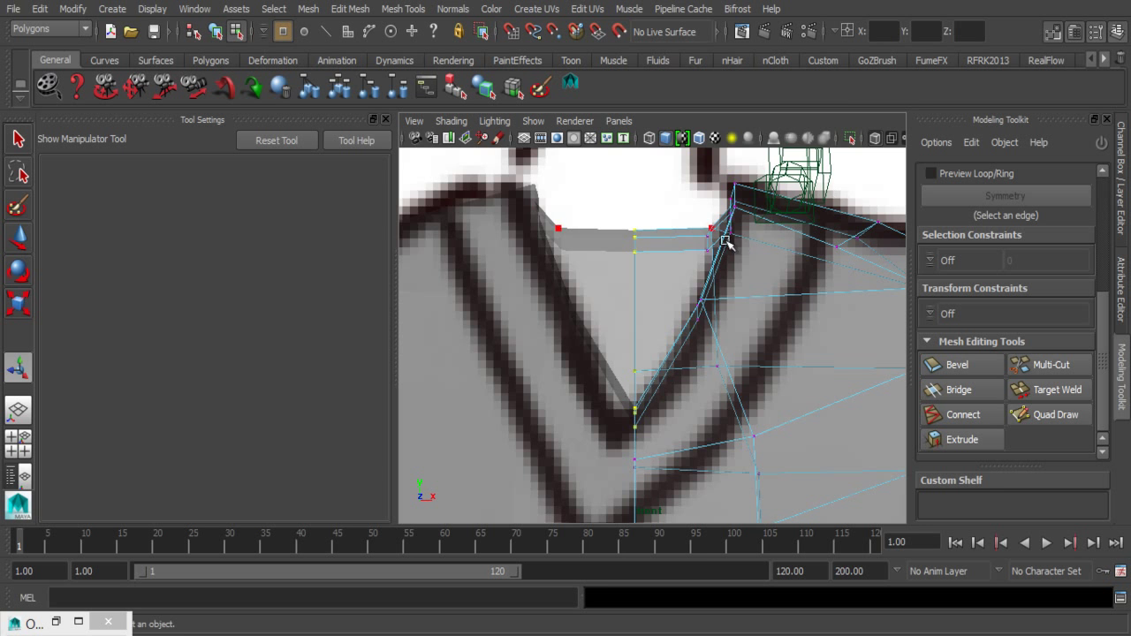
{"action": "key", "text": "space"}
{"action": "key", "text": "space"}
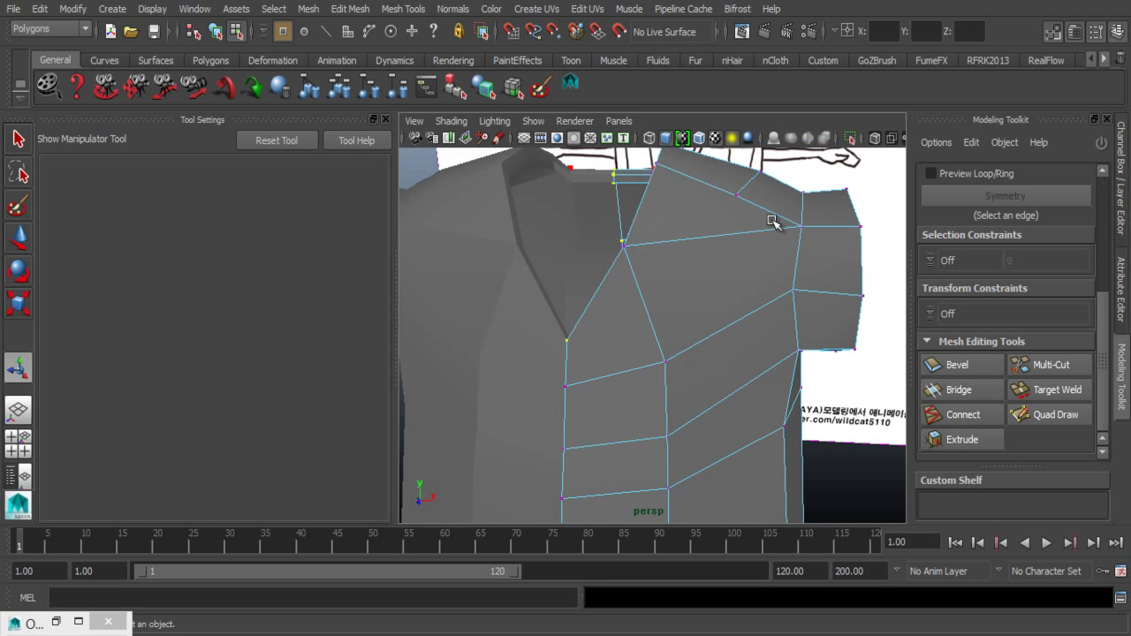
- Preview the shirt smoothed with 3 and inspect it from the front and shoulder
{"action": "key", "text": "3"}
{"action": "mouse_move", "coordinate": [697, 322]}
{"action": "left_mouse_down", "text": "alt"}
{"action": "mouse_move", "coordinate": [745, 336]}
{"action": "mouse_move", "coordinate": [677, 328]}
{"action": "mouse_move", "coordinate": [683, 341]}
{"action": "left_mouse_up", "text": "alt"}
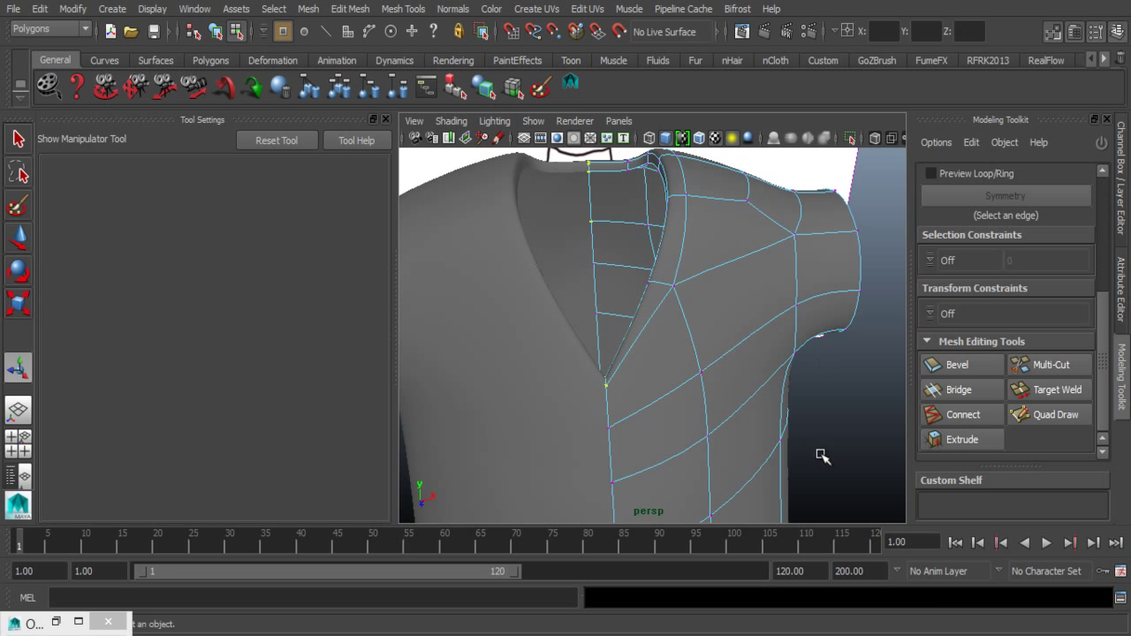
{"action": "mouse_move", "coordinate": [815, 410]}
{"action": "left_mouse_down", "text": "alt"}
{"action": "mouse_move", "coordinate": [545, 343]}
{"action": "mouse_move", "coordinate": [532, 351]}
{"action": "mouse_move", "coordinate": [543, 416]}
{"action": "mouse_move", "coordinate": [560, 374]}
{"action": "mouse_move", "coordinate": [638, 369]}
{"action": "mouse_move", "coordinate": [578, 406]}
{"action": "mouse_move", "coordinate": [586, 395]}
{"action": "mouse_move", "coordinate": [595, 421]}
{"action": "mouse_move", "coordinate": [541, 389]}
{"action": "mouse_move", "coordinate": [505, 383]}
{"action": "mouse_move", "coordinate": [568, 369]}
{"action": "mouse_move", "coordinate": [626, 379]}
{"action": "mouse_move", "coordinate": [530, 406]}
{"action": "left_mouse_up", "text": "alt"}
{"action": "mouse_move", "coordinate": [530, 406]}
{"action": "middle_mouse_down", "text": "alt"}
{"action": "mouse_move", "coordinate": [515, 418]}
{"action": "mouse_move", "coordinate": [590, 378]}
{"action": "middle_mouse_up", "text": "alt"}
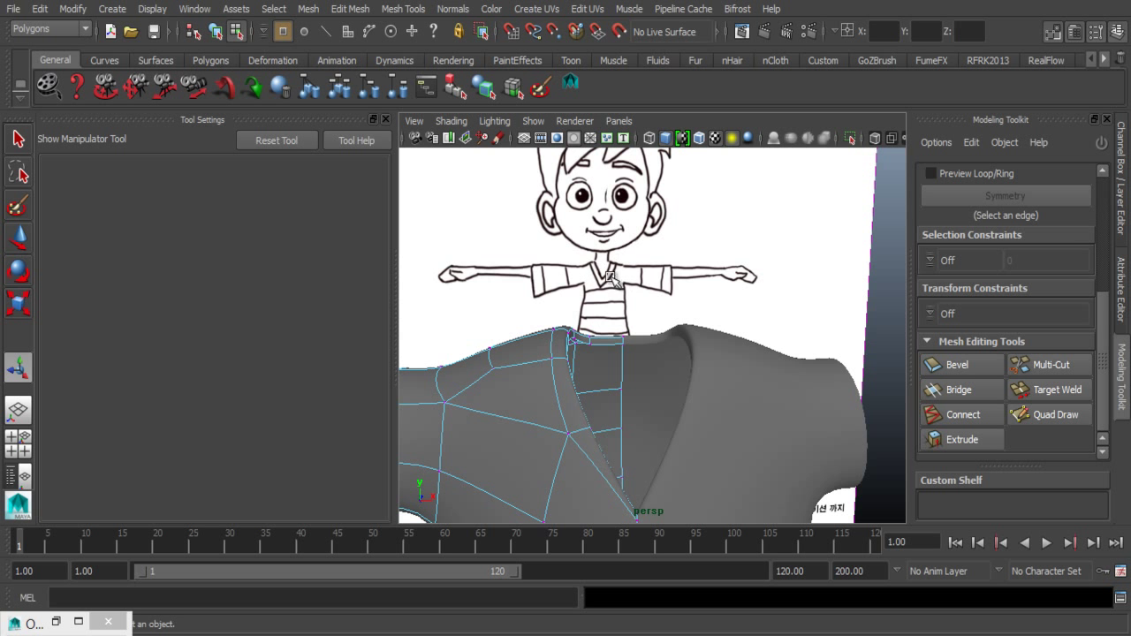
{"action": "left_click_drag", "start_coordinate": [711, 425], "coordinate": [677, 424], "text": "alt"}
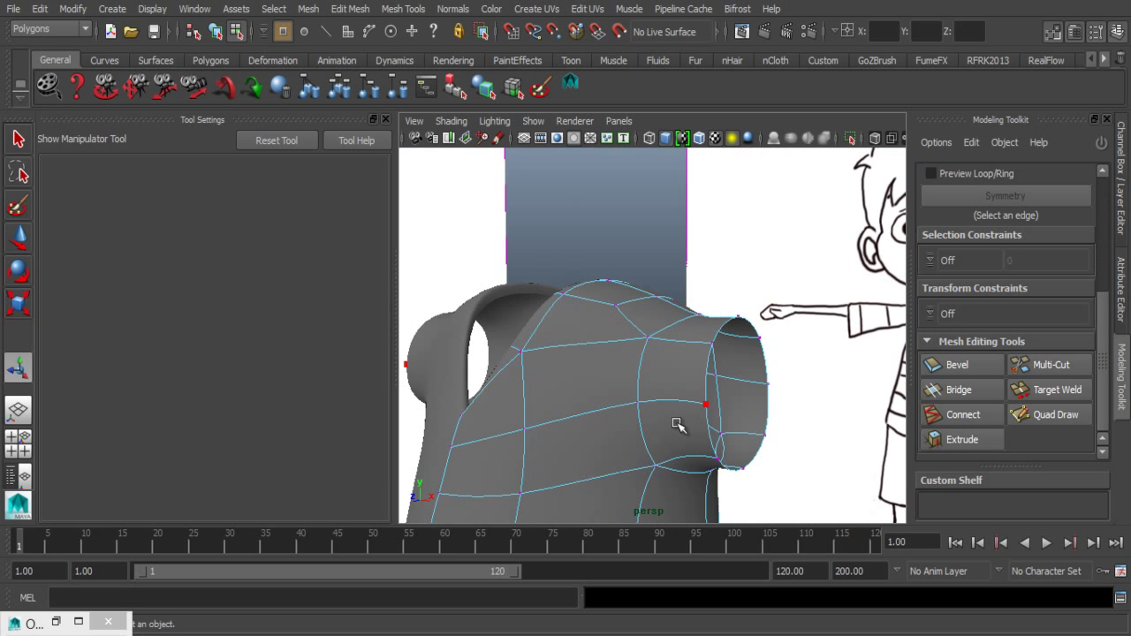
- Return the shirt to faceted low-poly display with 1 and maximize the front view
{"action": "key", "text": "q"}
{"action": "key", "text": "1"}
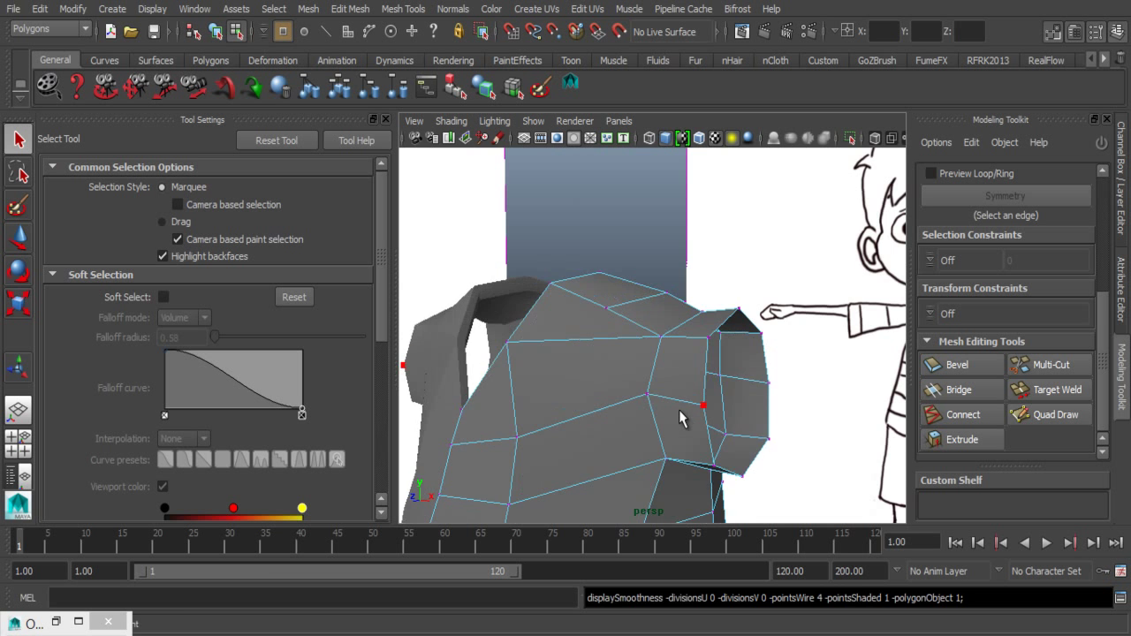
{"action": "scroll", "coordinate": [648, 415], "scroll_direction": "down", "scroll_amount": 2}
{"action": "scroll", "coordinate": [647, 415], "scroll_direction": "down", "scroll_amount": 4}
{"action": "key", "text": "space"}
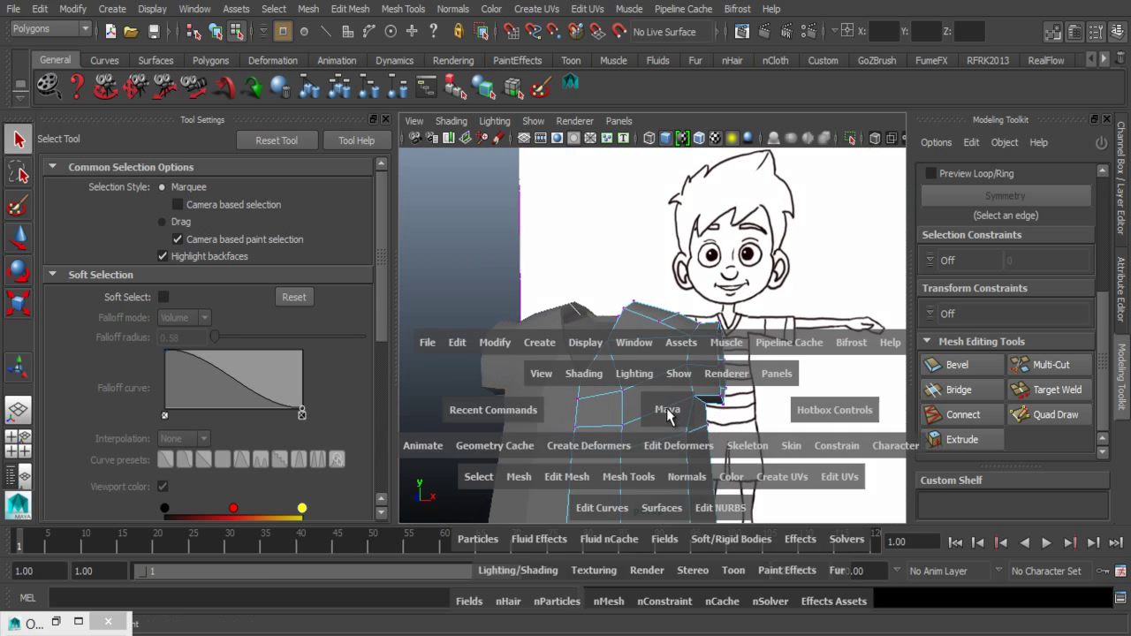
{"action": "key", "text": "space"}
- Frame the sleeve end in the front view and switch the shirt to edge mode
{"action": "scroll", "coordinate": [590, 410], "scroll_direction": "down", "scroll_amount": 4}
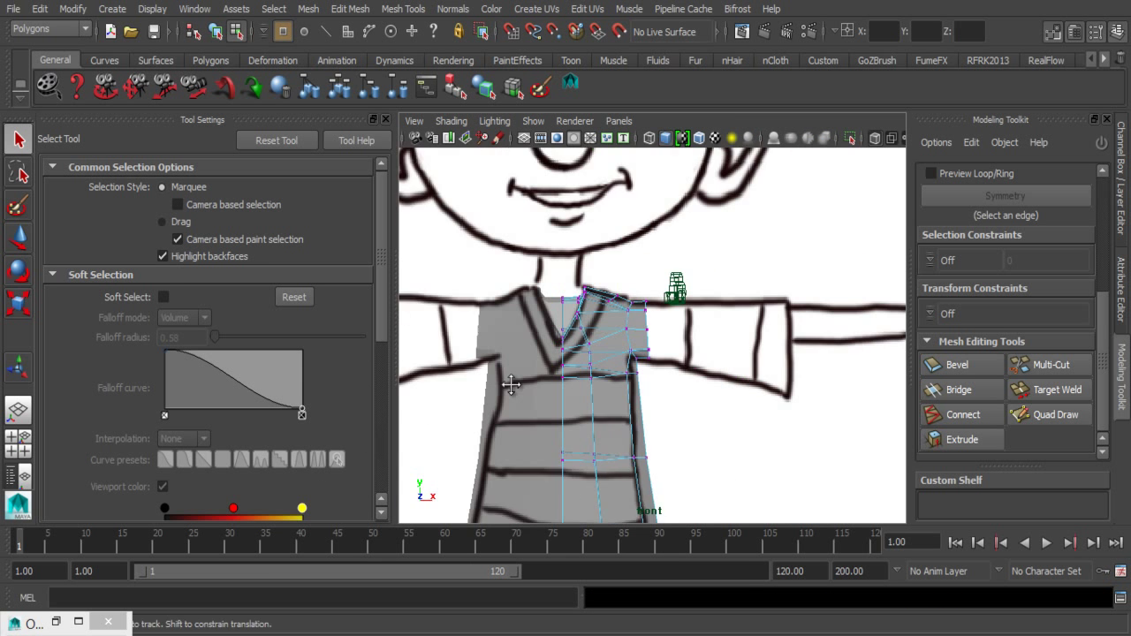
{"action": "scroll", "coordinate": [589, 409], "scroll_direction": "down", "scroll_amount": 2}
{"action": "middle_click_drag", "start_coordinate": [589, 410], "coordinate": [587, 349], "text": "alt"}
{"action": "right_click_drag", "start_coordinate": [581, 219], "coordinate": [581, 171]}
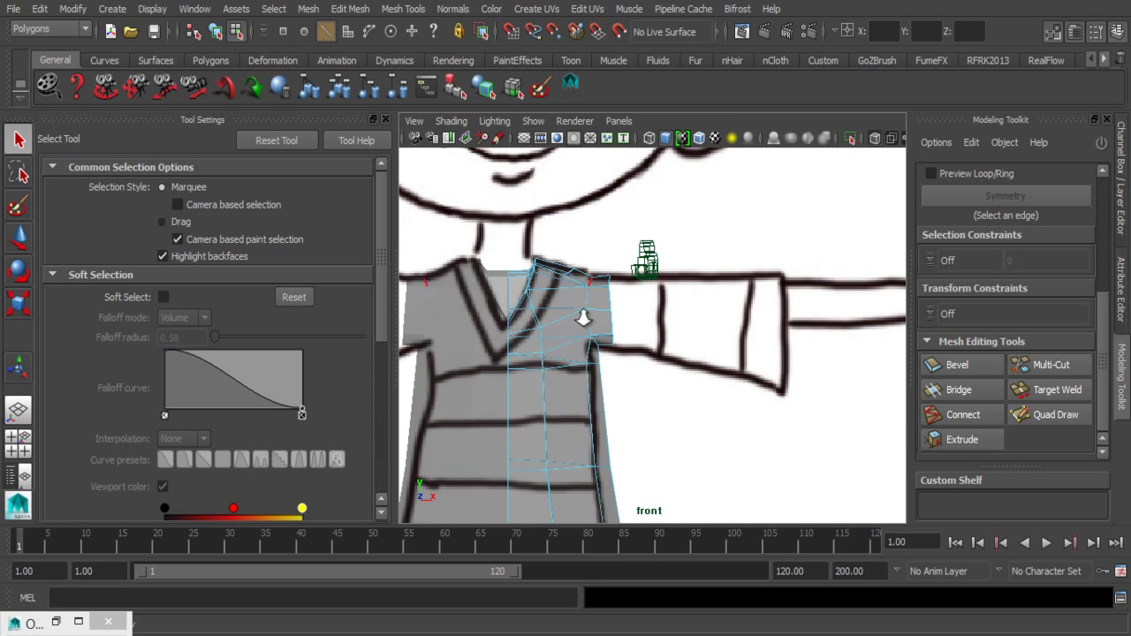
{"action": "scroll", "coordinate": [574, 321], "scroll_direction": "up", "scroll_amount": 3}
{"action": "middle_click_drag", "start_coordinate": [574, 321], "coordinate": [584, 330], "text": "alt"}
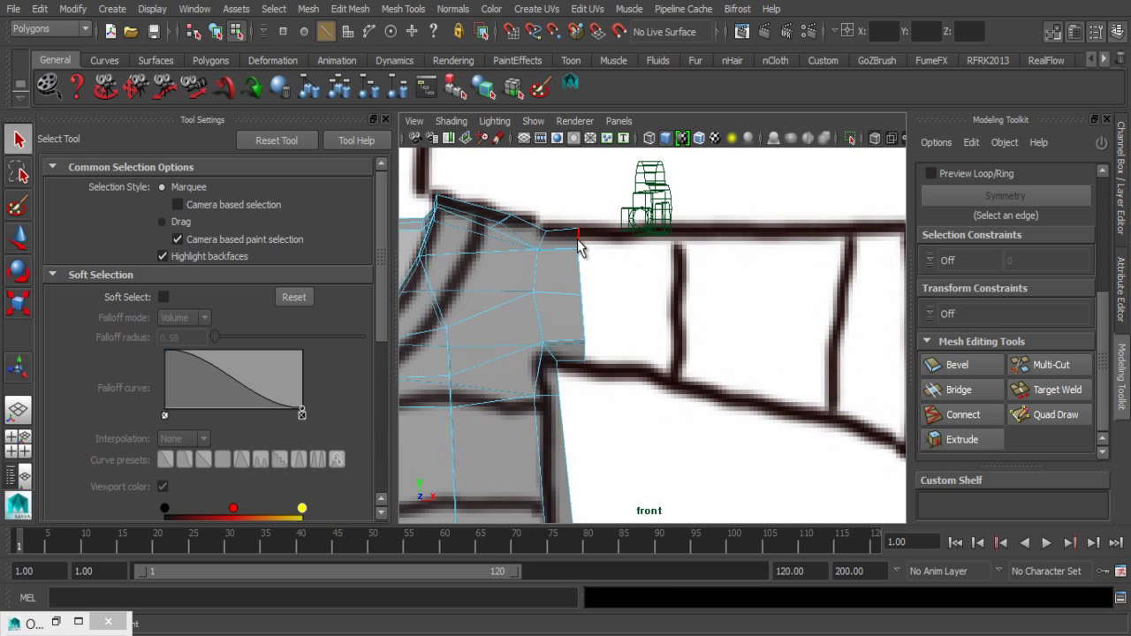
- Scale the selected armhole vertices along X into one straight vertical column, then maximize perspective
{"action": "right_click_drag", "start_coordinate": [554, 226], "coordinate": [575, 221]}
{"action": "left_click_drag", "start_coordinate": [570, 221], "coordinate": [639, 404]}
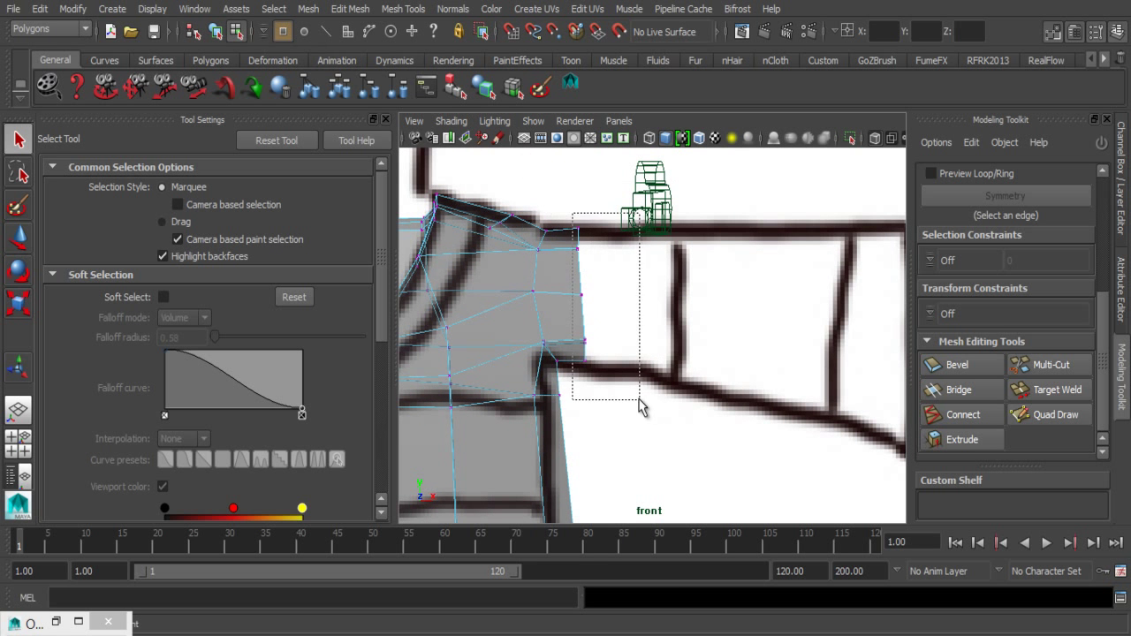
{"action": "key", "text": "r"}
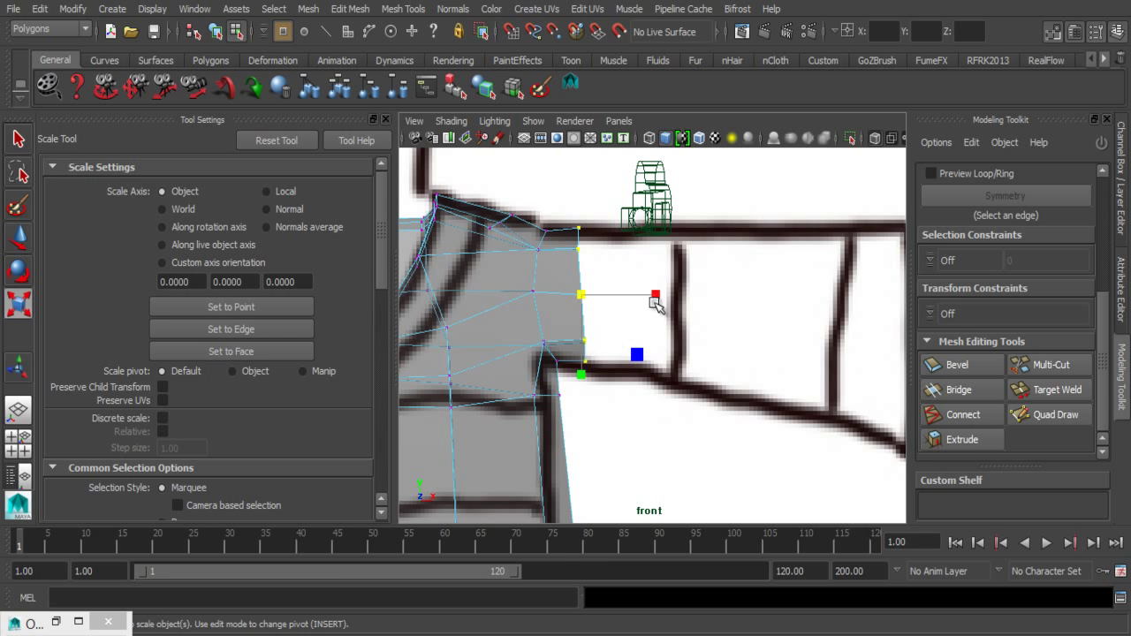
{"action": "left_click_drag", "start_coordinate": [655, 302], "coordinate": [623, 298]}
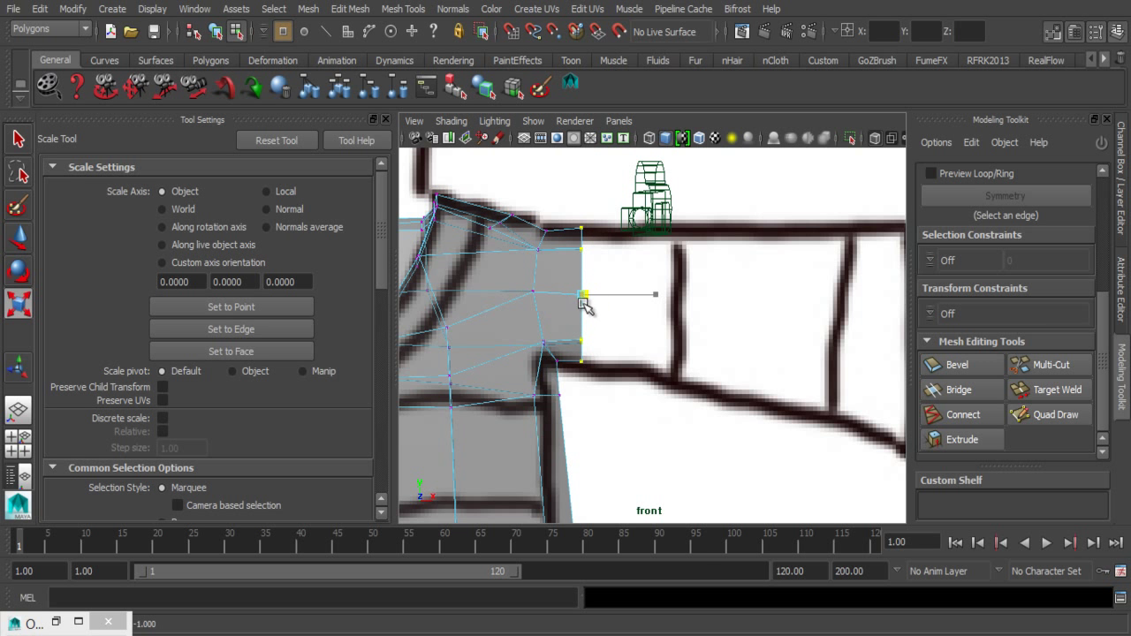
{"action": "left_click_drag", "start_coordinate": [593, 302], "coordinate": [581, 302]}
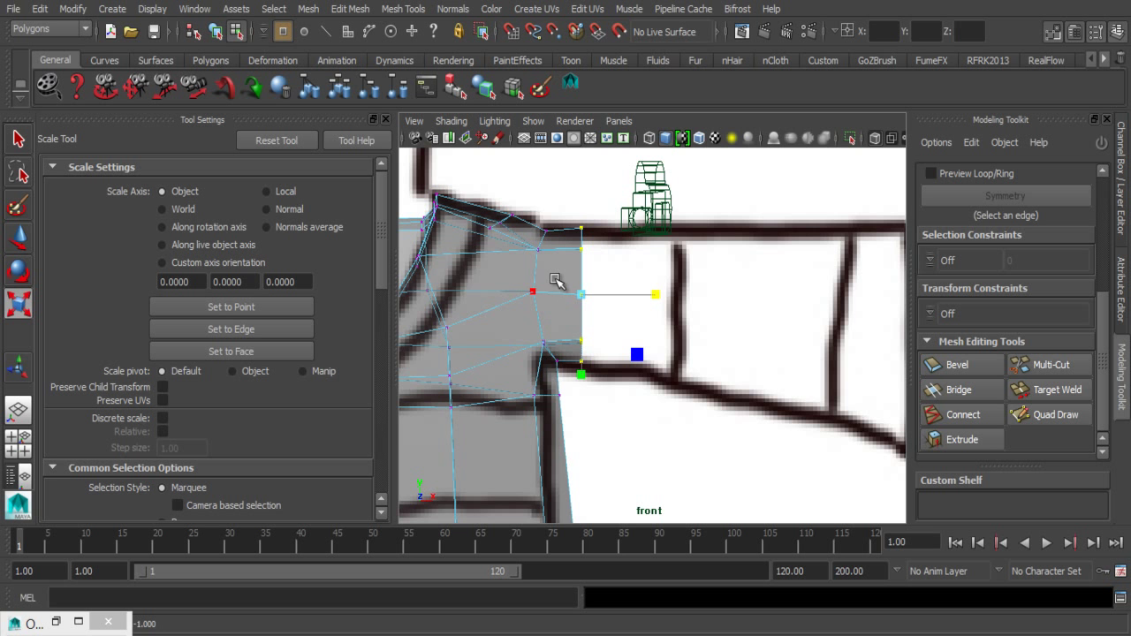
{"action": "key", "text": "space"}
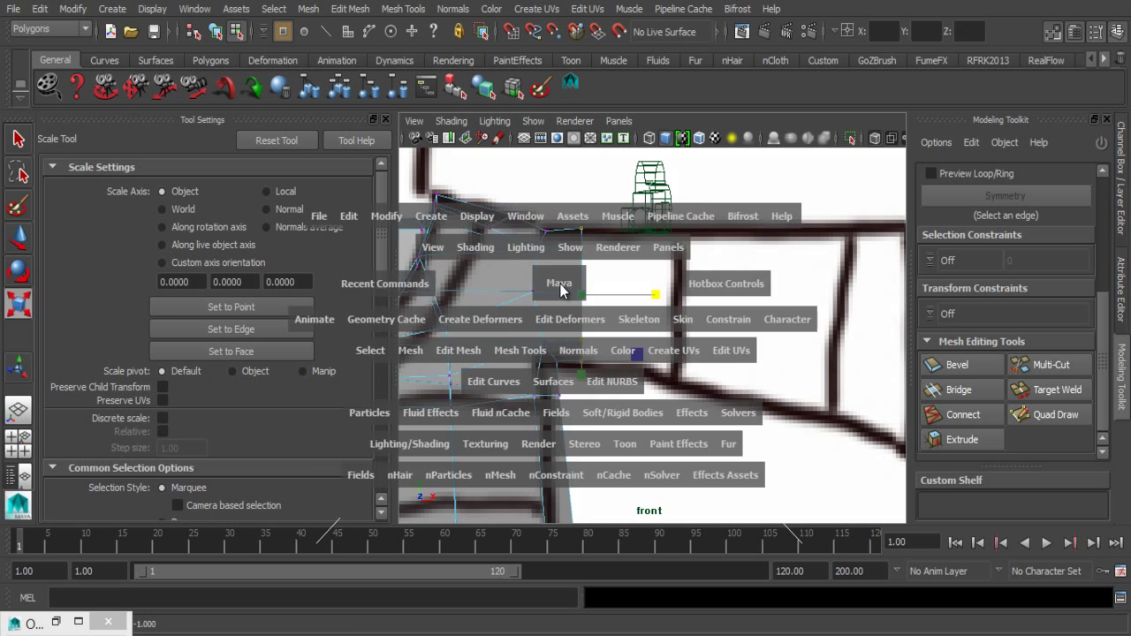
{"action": "key", "text": "space"}
- Select the arm-opening edge loop and try an Edit Mesh > Extrude, undoing it
{"action": "left_click_drag", "start_coordinate": [739, 239], "coordinate": [658, 327], "text": "alt"}
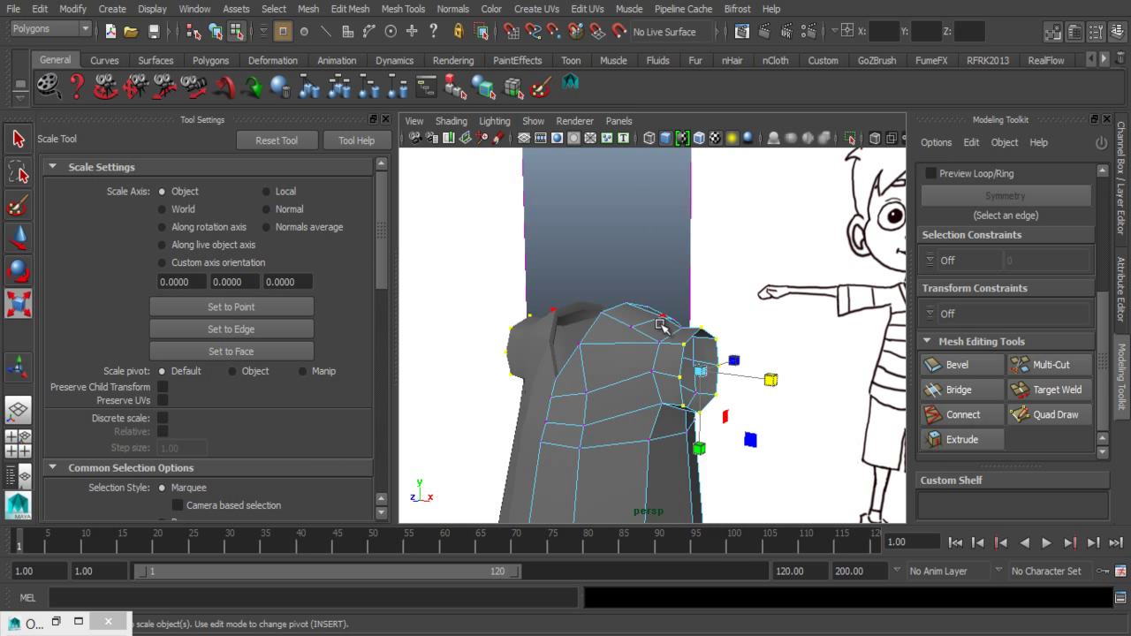
{"action": "right_click_drag", "start_coordinate": [651, 214], "coordinate": [725, 192]}
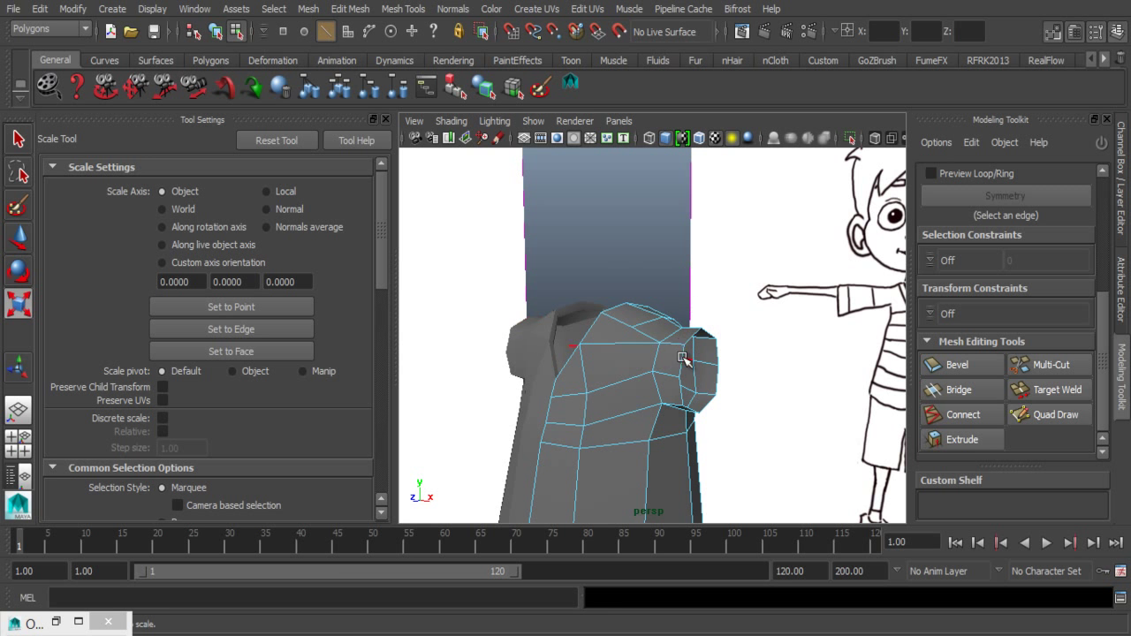
{"action": "double_click", "coordinate": [681, 357]}
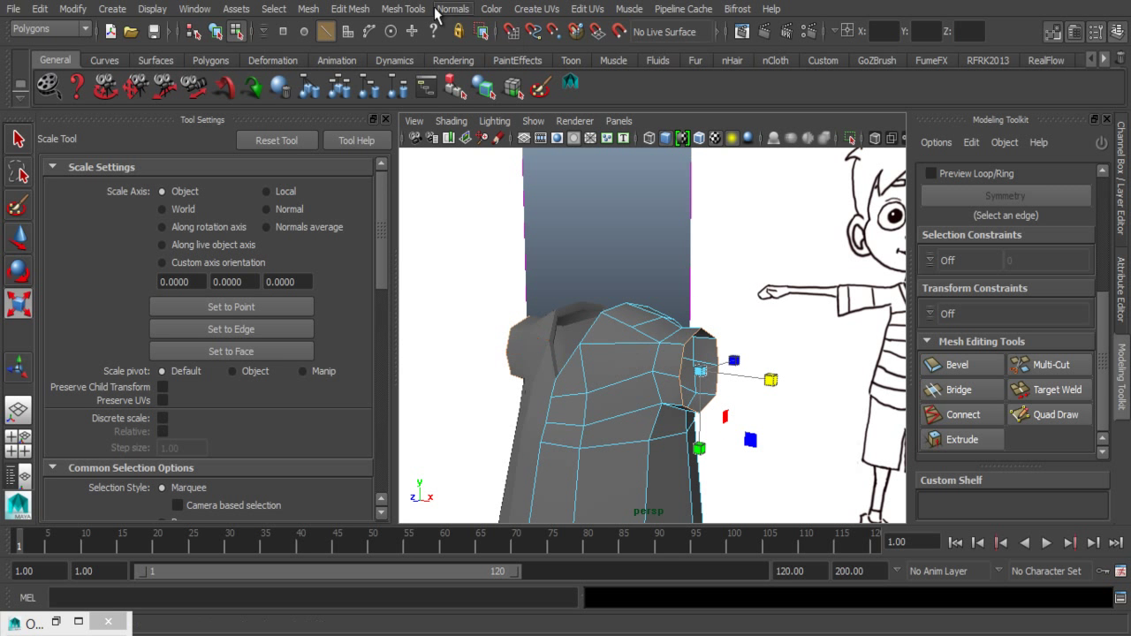
{"action": "left_click", "coordinate": [353, 9]}
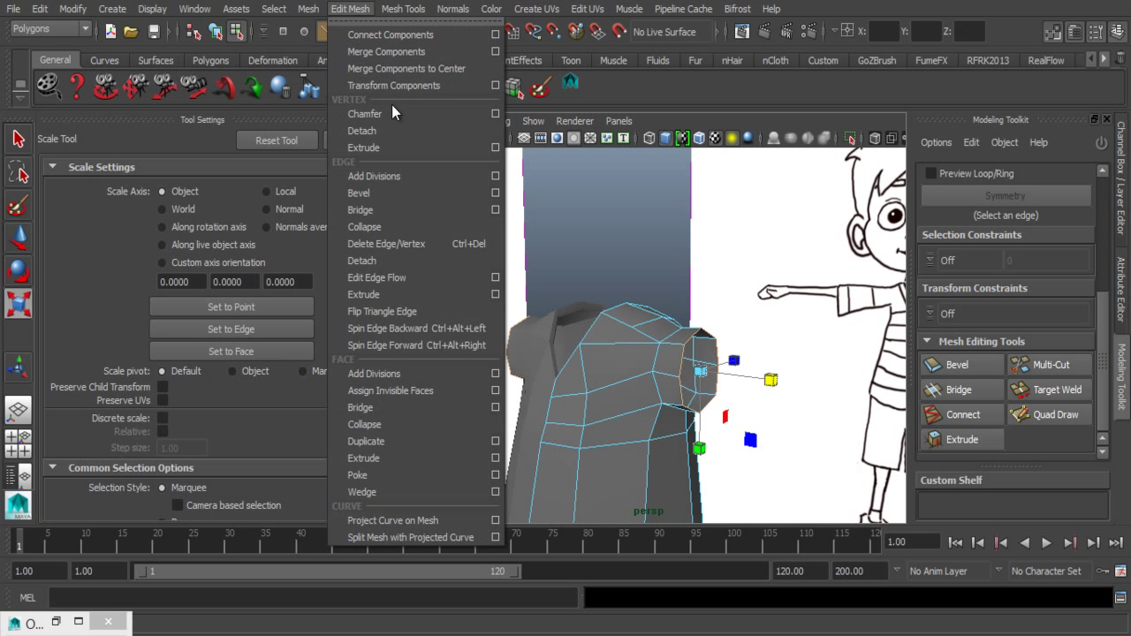
{"action": "left_click", "coordinate": [364, 294]}
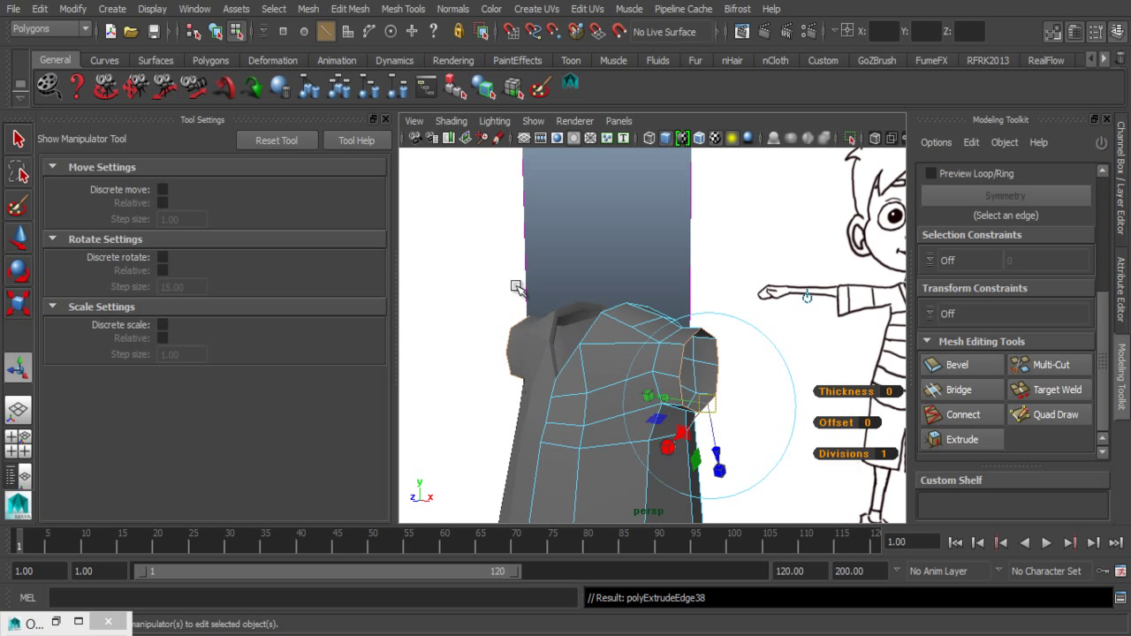
{"action": "key", "text": "ctrl+z"}
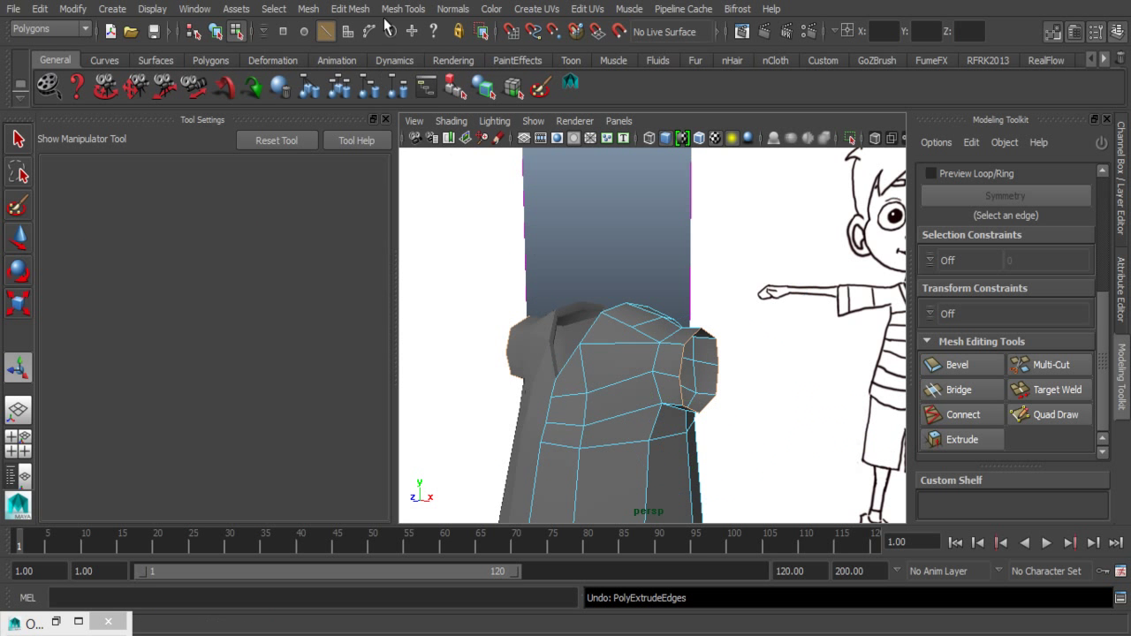
- Extrude the arm-opening loop again, toggle smooth preview with 3/1, and show four views
{"action": "left_click", "coordinate": [352, 10]}
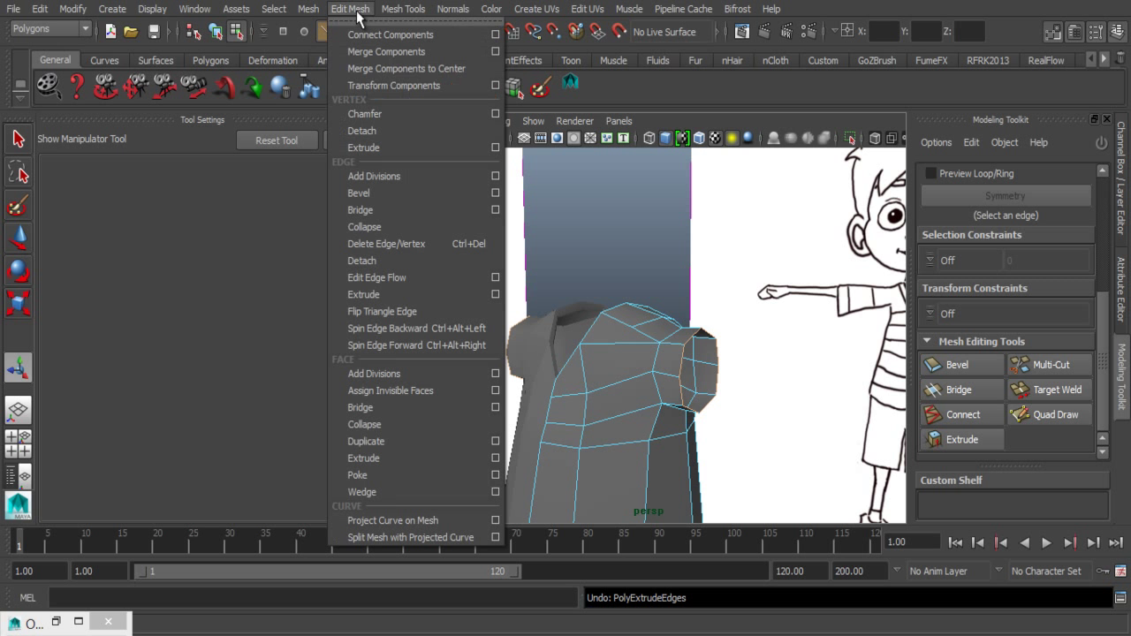
{"action": "left_click", "coordinate": [389, 293]}
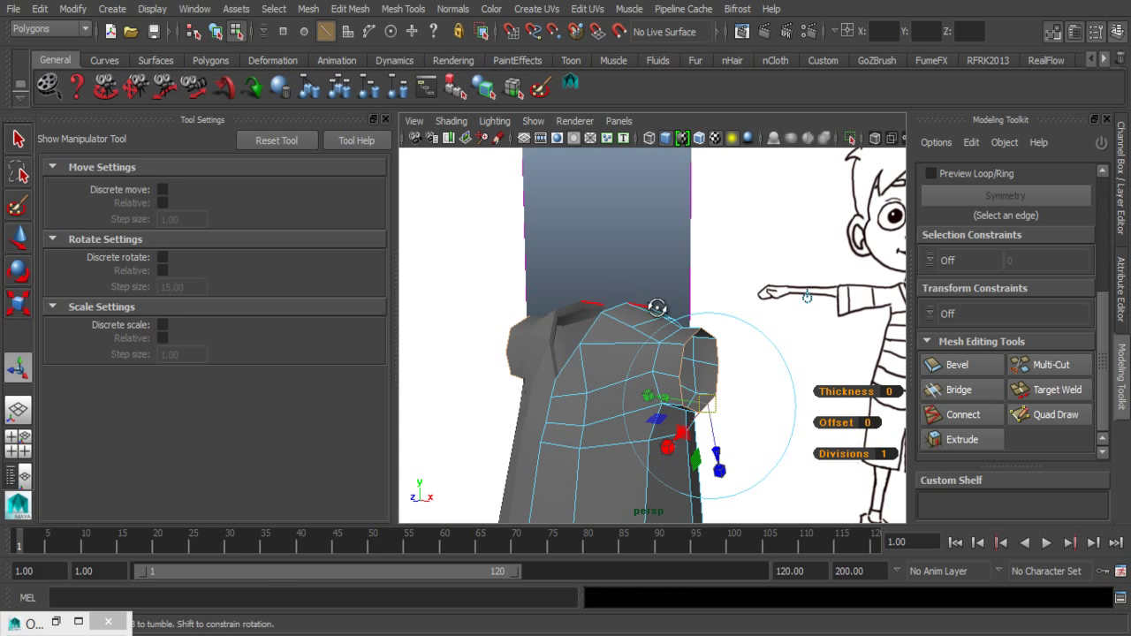
{"action": "left_click_drag", "start_coordinate": [645, 305], "coordinate": [704, 342], "text": "alt"}
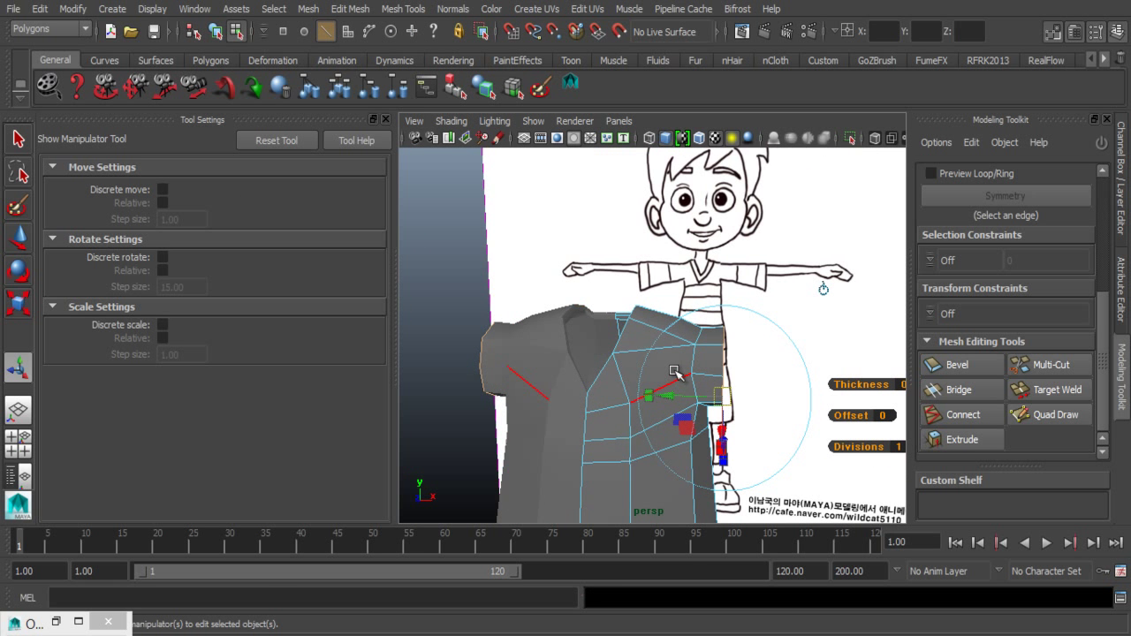
{"action": "key", "text": "3"}
{"action": "key", "text": "1"}
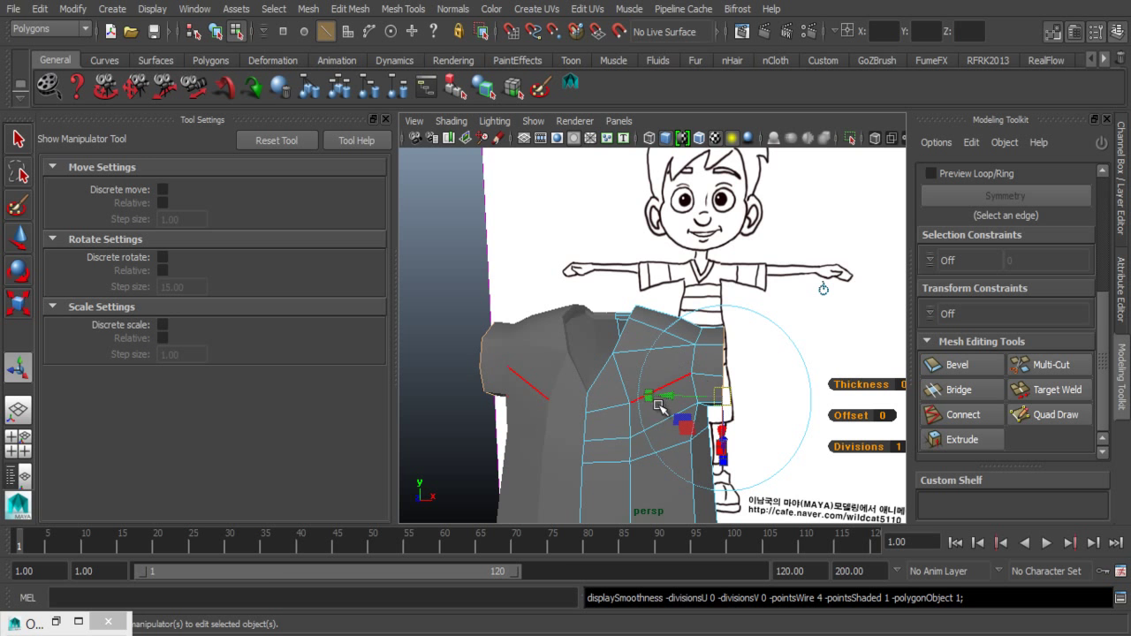
{"action": "key", "text": "space"}
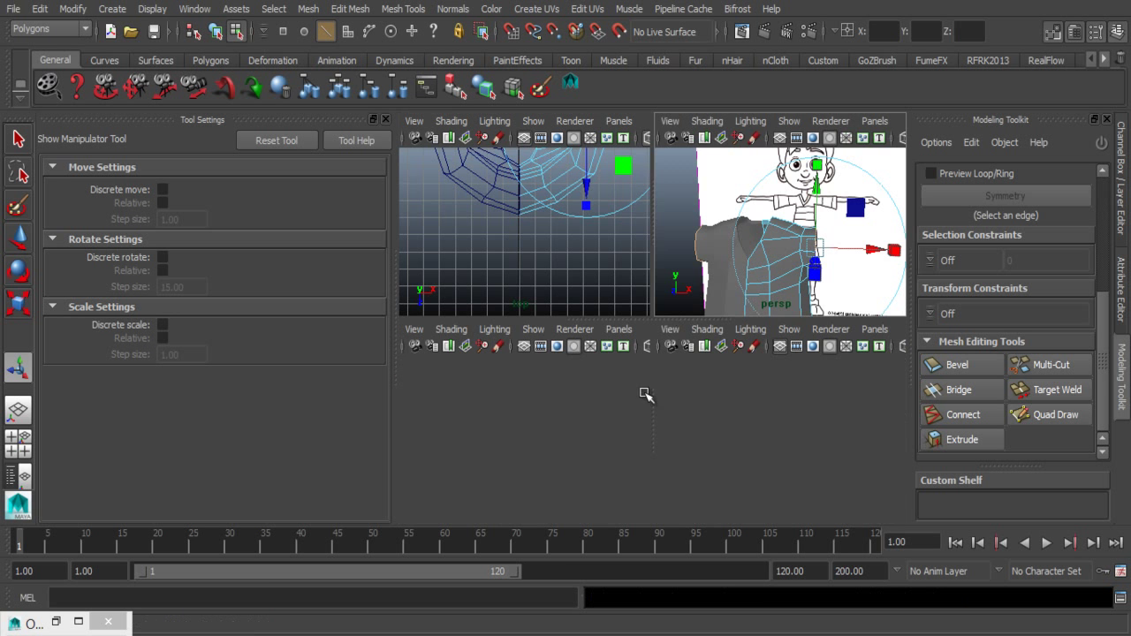
- Maximize the front view and drag the extrusion out to lengthen the sleeve along the reference arm
{"action": "key", "text": "space"}
{"action": "scroll", "coordinate": [613, 430], "scroll_direction": "down", "scroll_amount": 2}
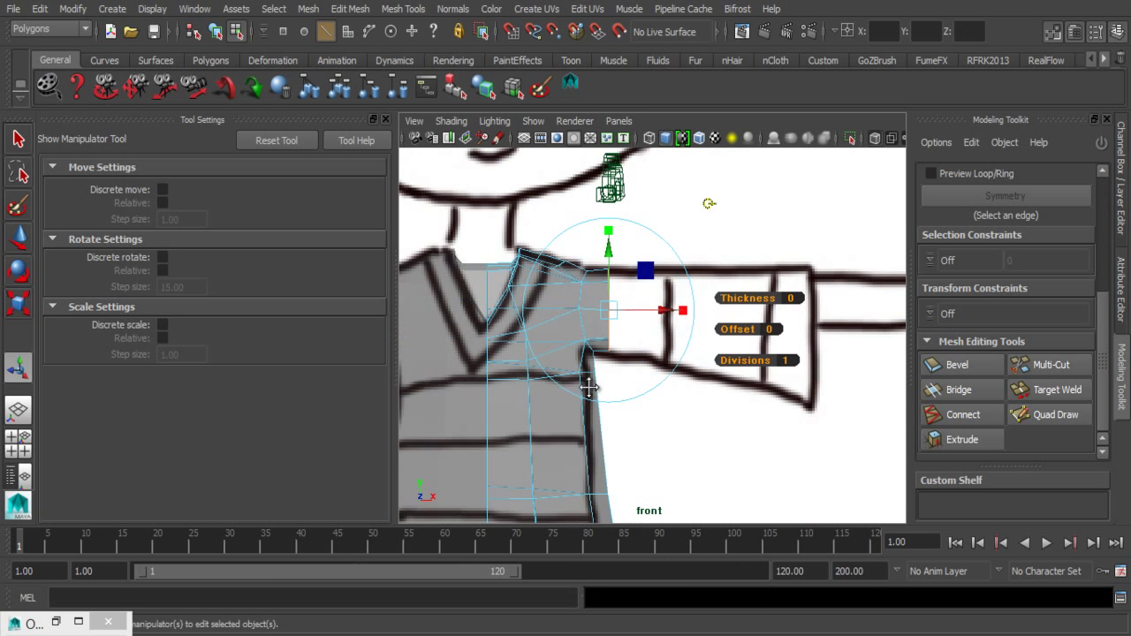
{"action": "scroll", "coordinate": [586, 383], "scroll_direction": "down", "scroll_amount": 2}
{"action": "mouse_move", "coordinate": [600, 306]}
{"action": "left_mouse_down"}
{"action": "mouse_move", "coordinate": [751, 308]}
{"action": "mouse_move", "coordinate": [798, 324]}
{"action": "left_mouse_up"}
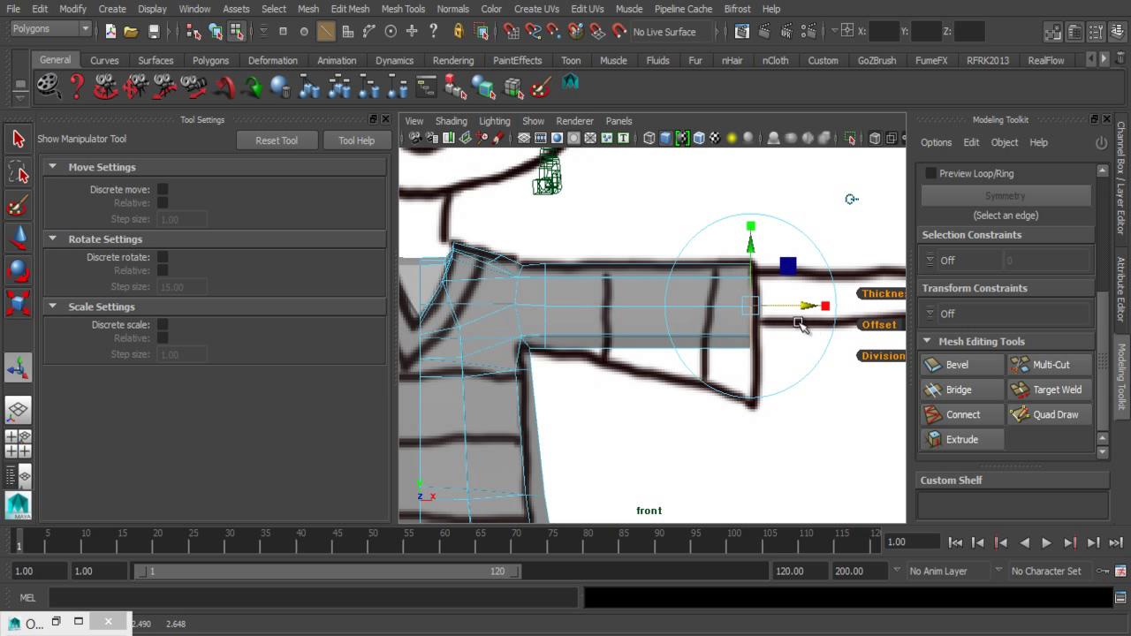
- Scale and move the sleeve end to match the drawn cuff's height and position
{"action": "key", "text": "r"}
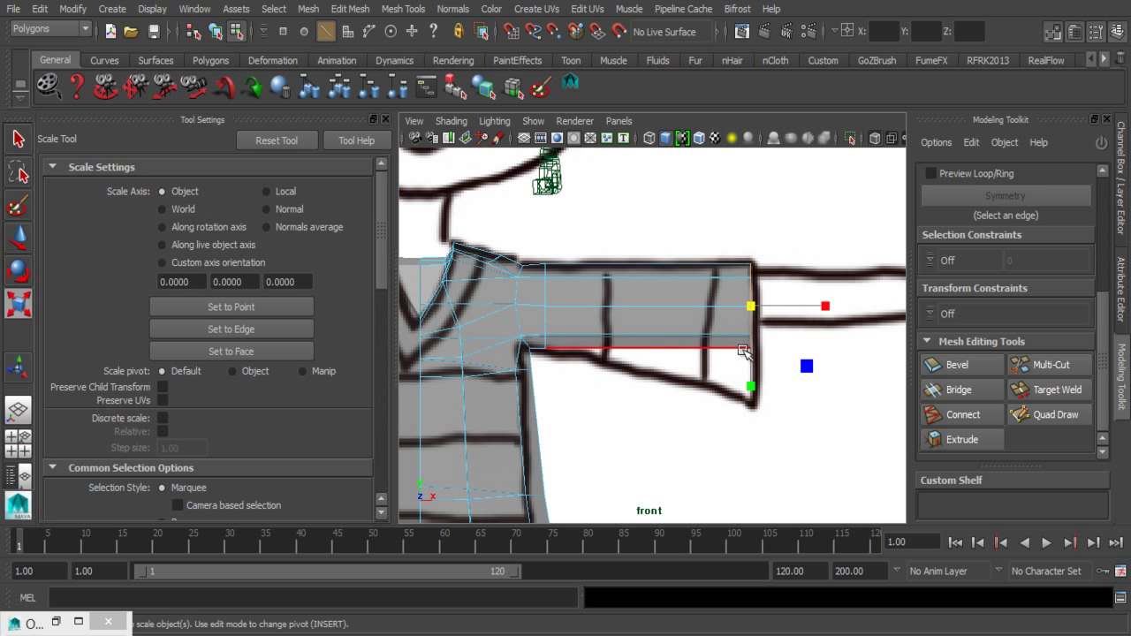
{"action": "left_click_drag", "start_coordinate": [750, 306], "coordinate": [777, 311]}
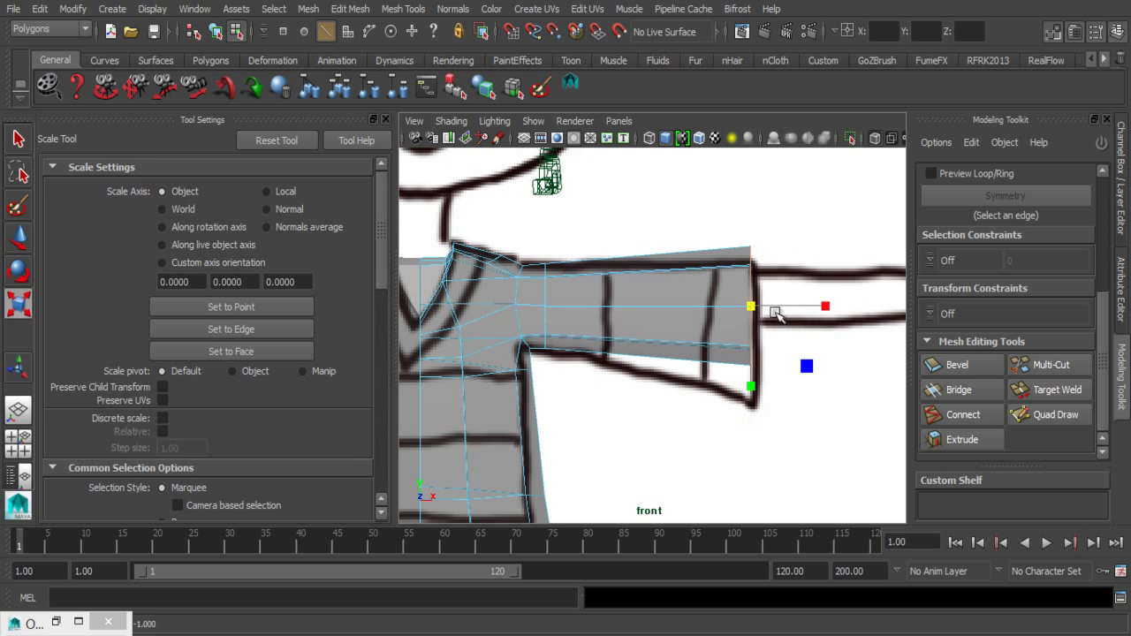
{"action": "key", "text": "w"}
{"action": "left_click_drag", "start_coordinate": [750, 221], "coordinate": [752, 231]}
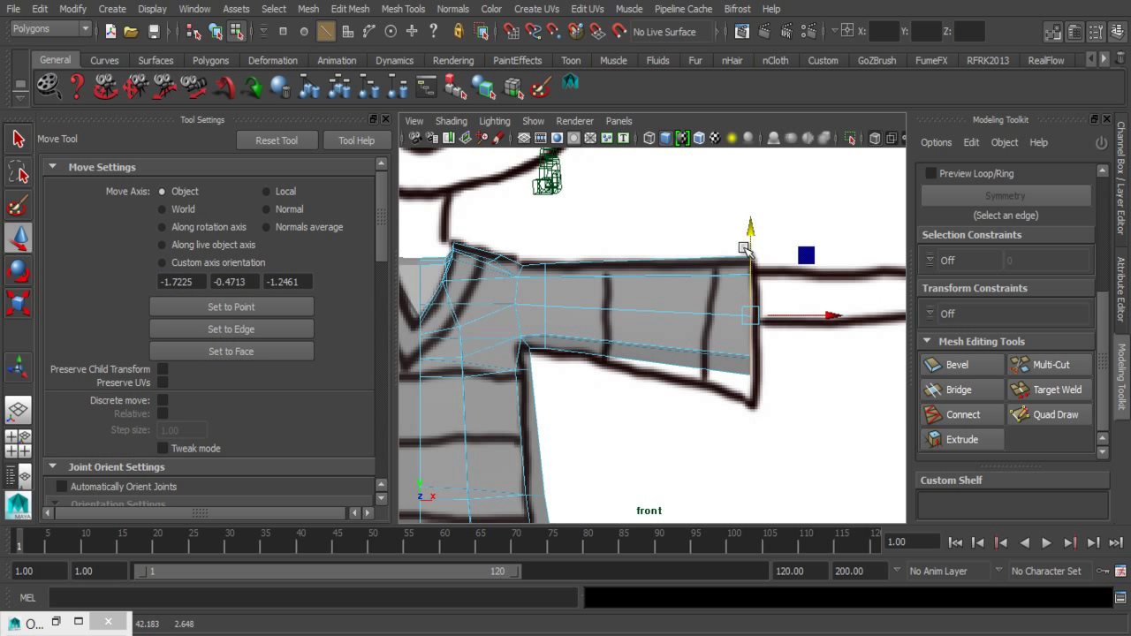
{"action": "key", "text": "r"}
{"action": "left_click_drag", "start_coordinate": [751, 320], "coordinate": [747, 322]}
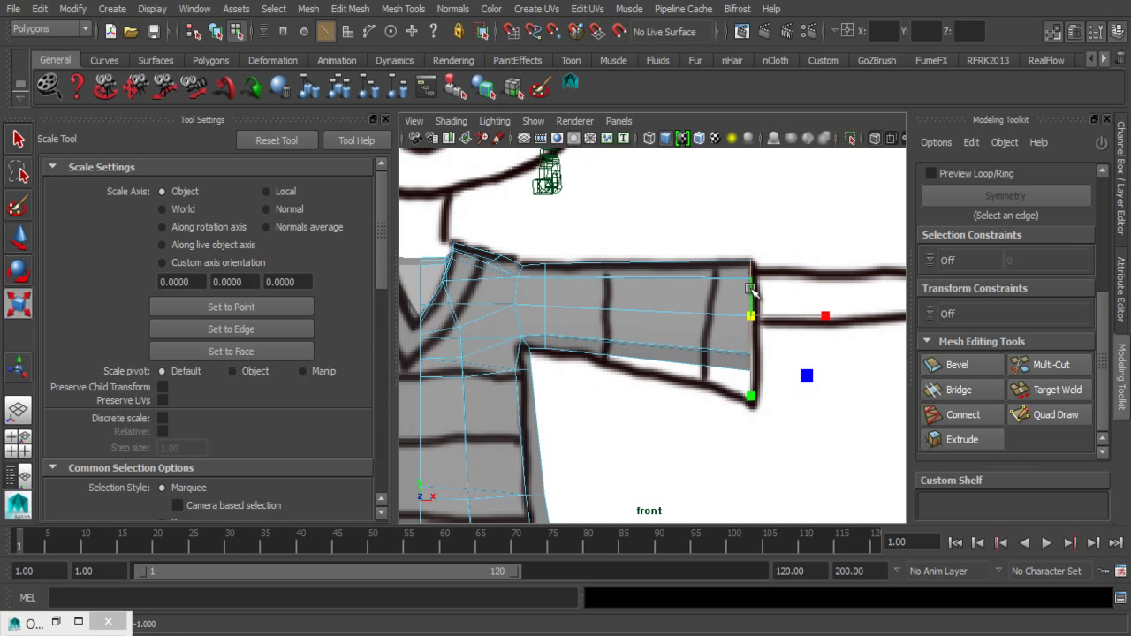
{"action": "key", "text": "w"}
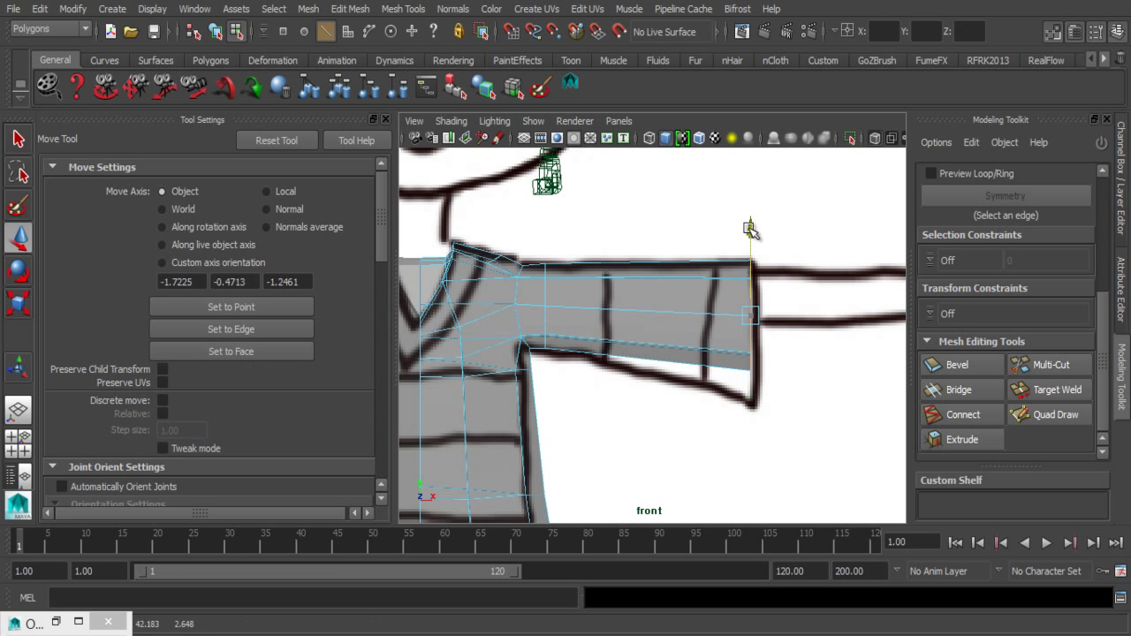
{"action": "left_click_drag", "start_coordinate": [748, 229], "coordinate": [750, 232]}
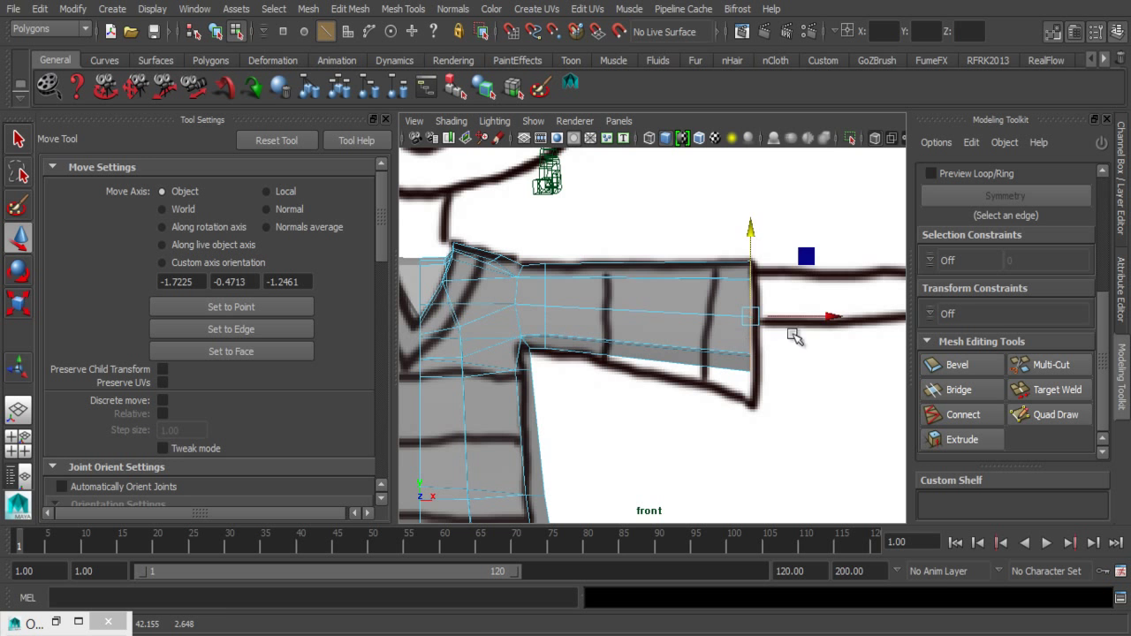
- Spread and lower the sleeve-end edge slightly, undoing an unwanted upward stretch
{"action": "key", "text": "space"}
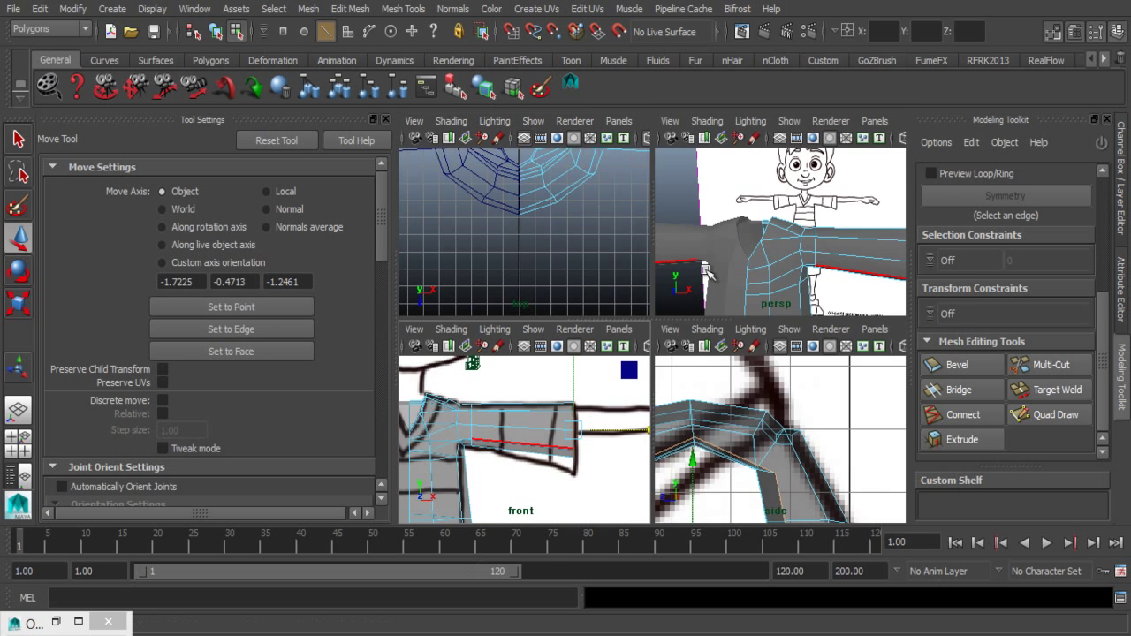
{"action": "key", "text": "space"}
{"action": "key", "text": "space"}
{"action": "key", "text": "space"}
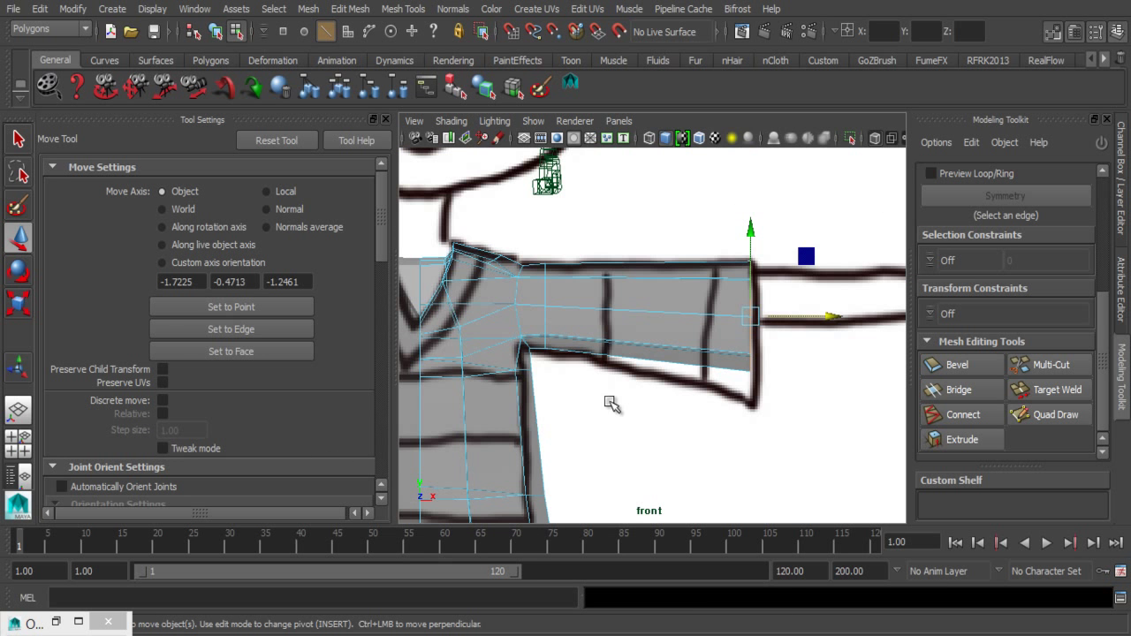
{"action": "key", "text": "r"}
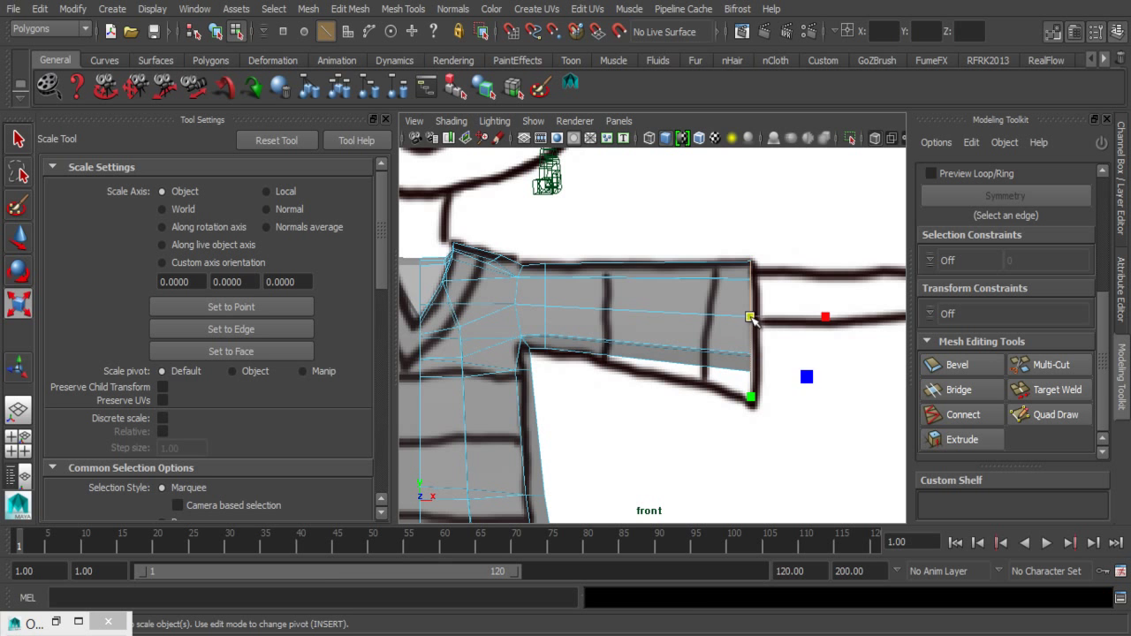
{"action": "key", "text": "w"}
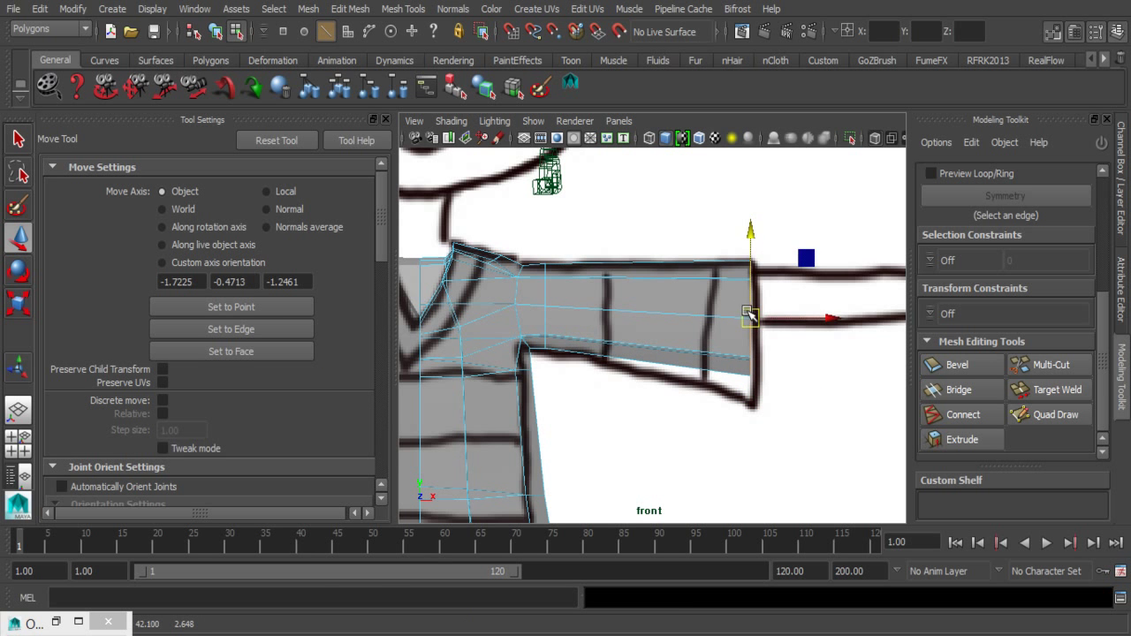
{"action": "key", "text": "r"}
{"action": "left_click_drag", "start_coordinate": [750, 316], "coordinate": [758, 325]}
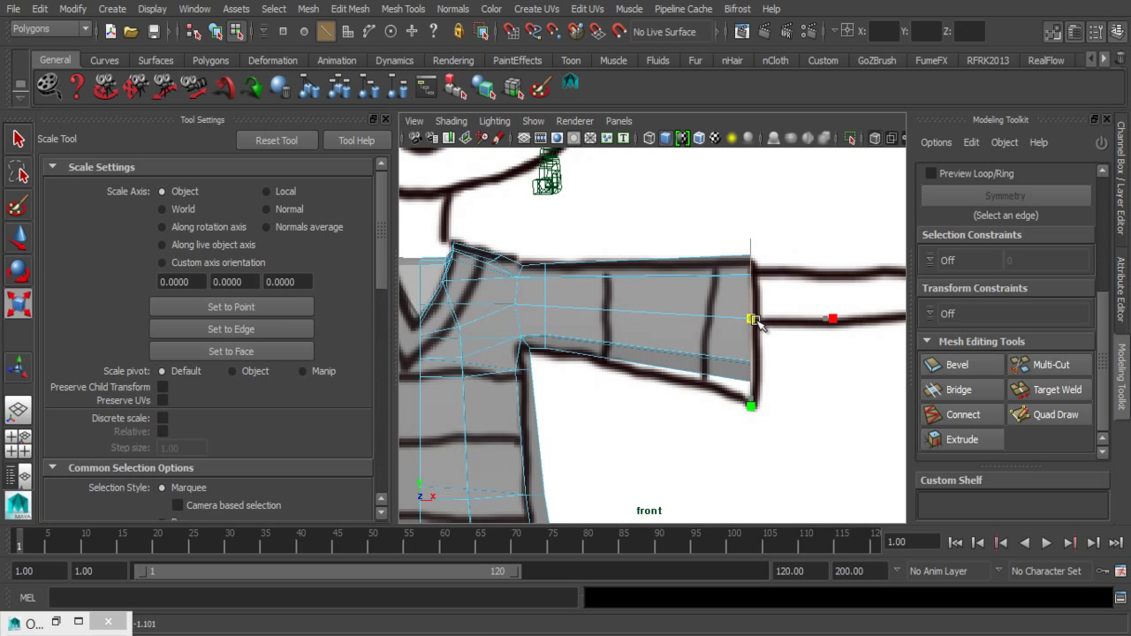
{"action": "key", "text": "w"}
{"action": "left_click_drag", "start_coordinate": [748, 231], "coordinate": [745, 239]}
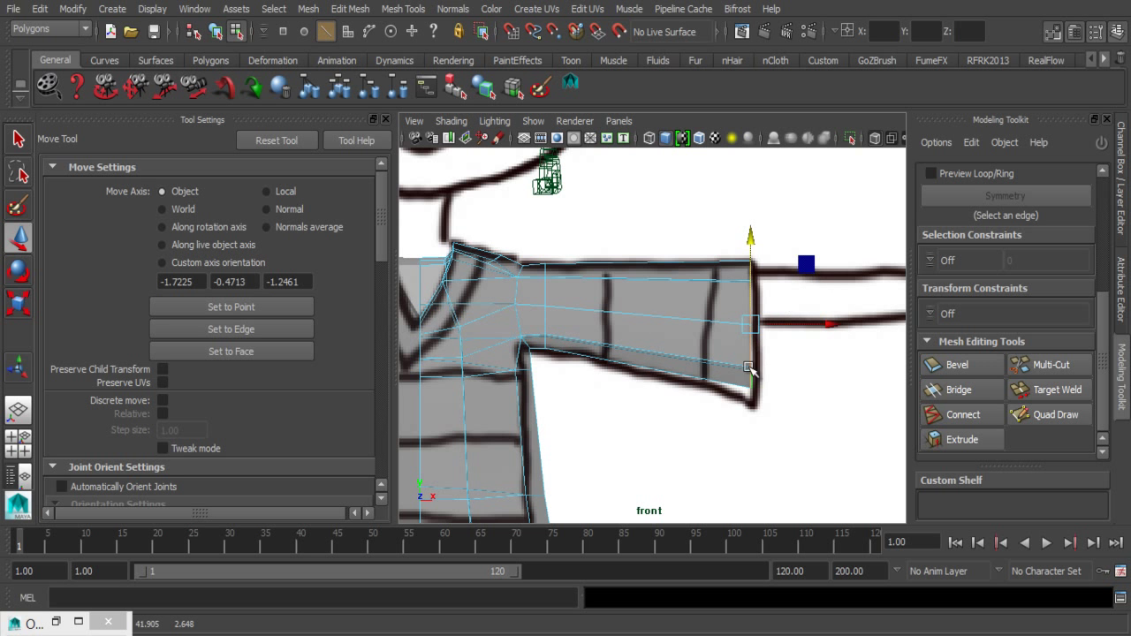
{"action": "mouse_move", "coordinate": [749, 237]}
{"action": "left_mouse_down"}
{"action": "mouse_move", "coordinate": [738, 195]}
{"action": "mouse_move", "coordinate": [735, 235]}
{"action": "left_mouse_up"}
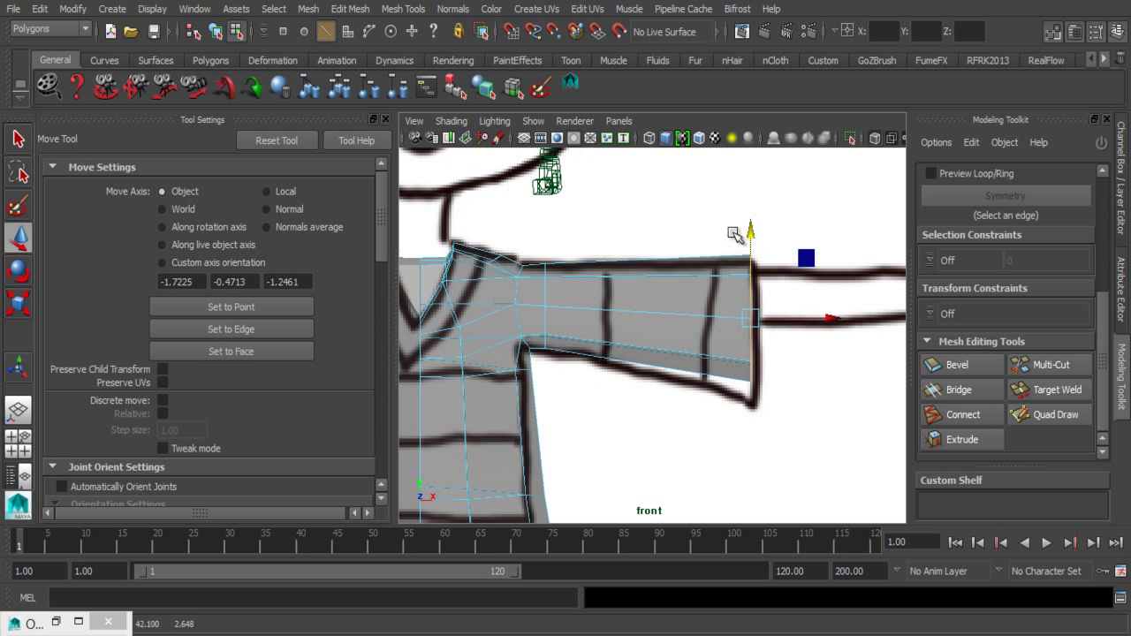
{"action": "key", "text": "ctrl+z"}
- Check the sleeve in perspective, then shift the sleeve-end edge slightly left in front view and deselect
{"action": "key", "text": "space"}
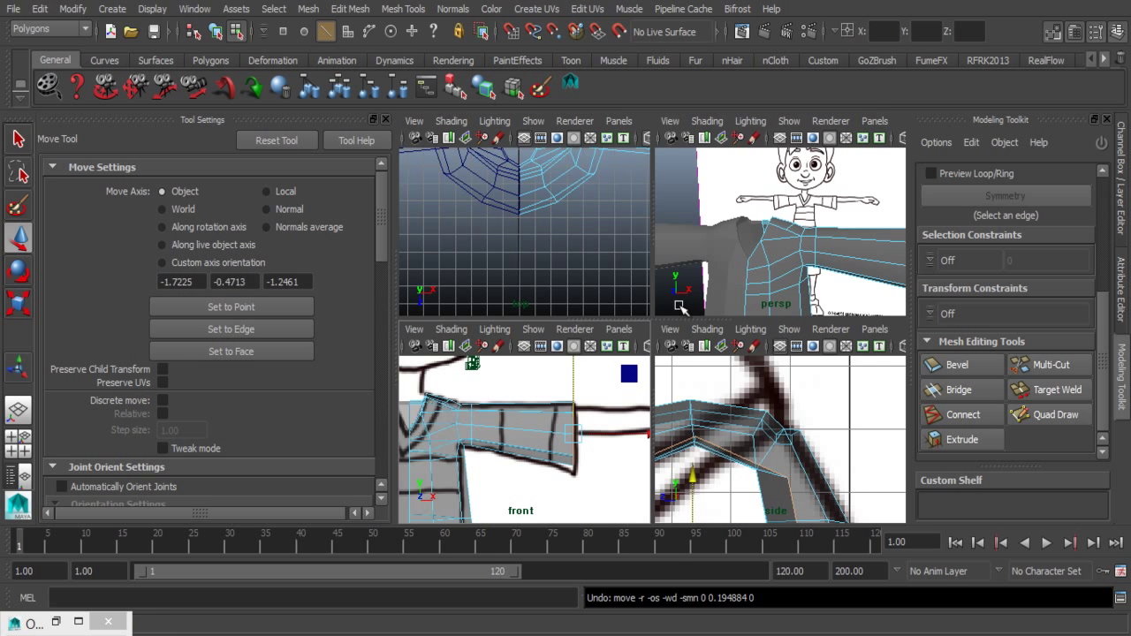
{"action": "key", "text": "space"}
{"action": "left_click_drag", "start_coordinate": [786, 234], "coordinate": [670, 287], "text": "alt"}
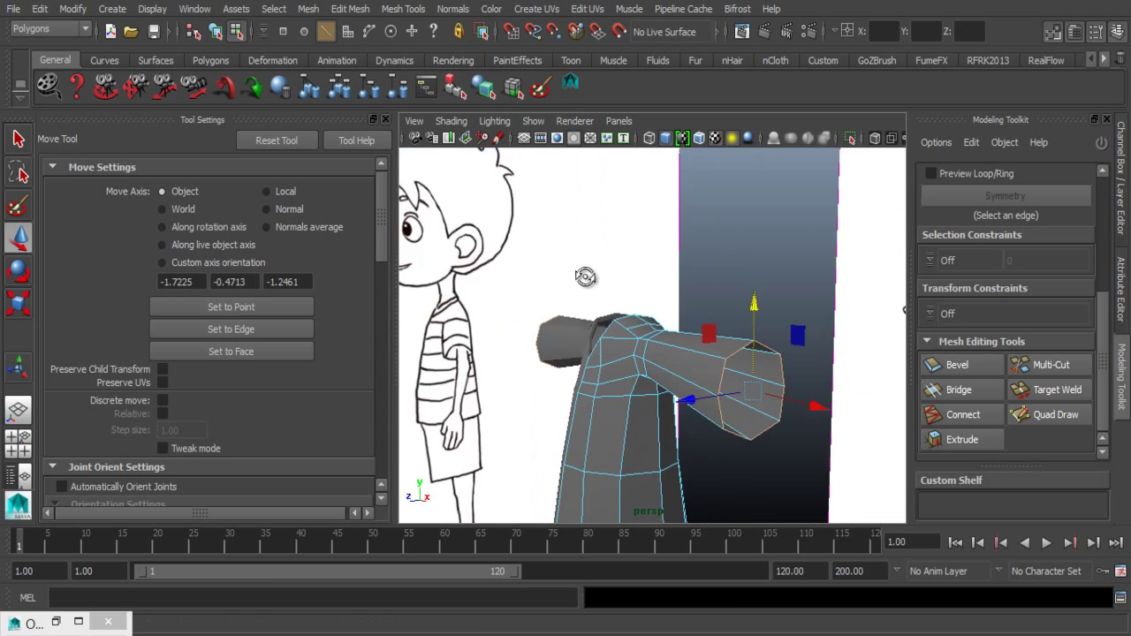
{"action": "key", "text": "space"}
{"action": "key", "text": "space"}
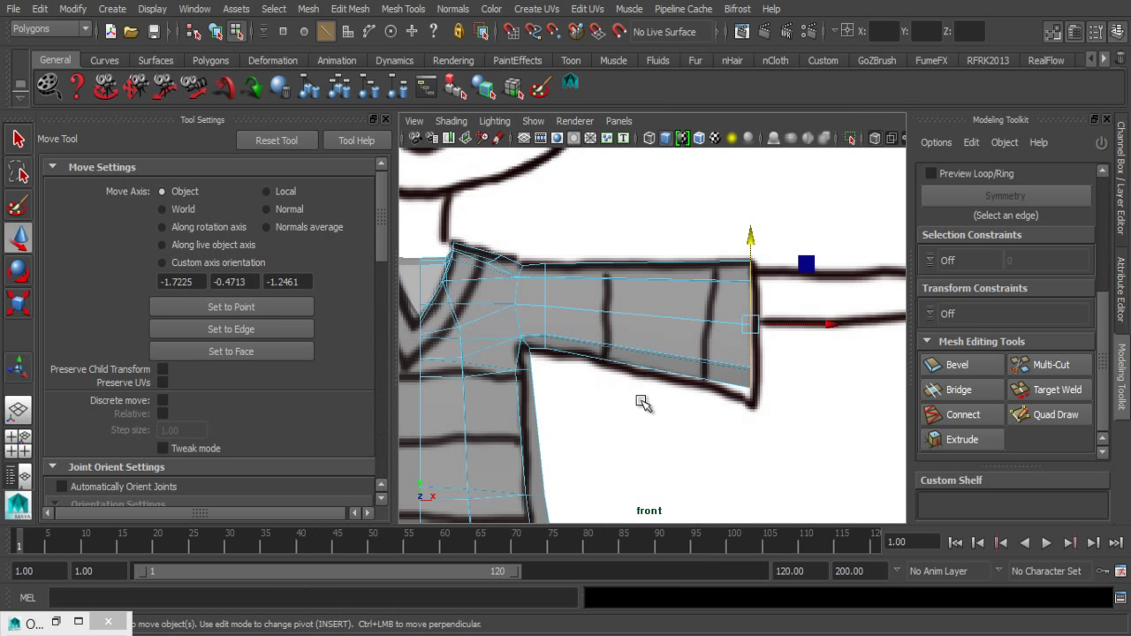
{"action": "left_click_drag", "start_coordinate": [849, 324], "coordinate": [840, 324]}
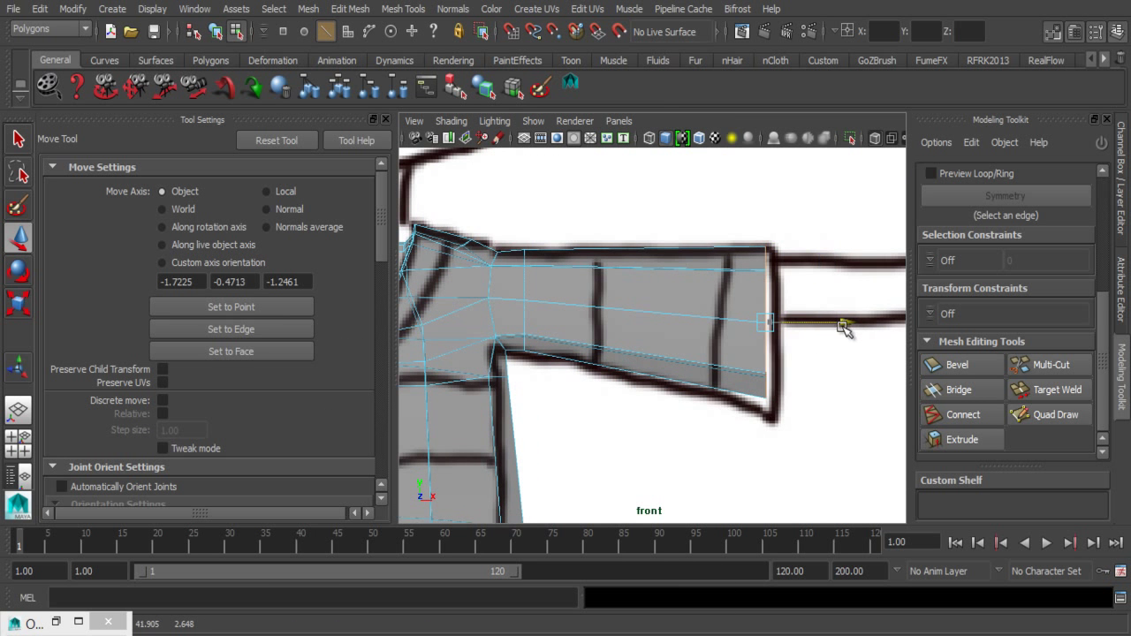
{"action": "left_click", "coordinate": [644, 447]}
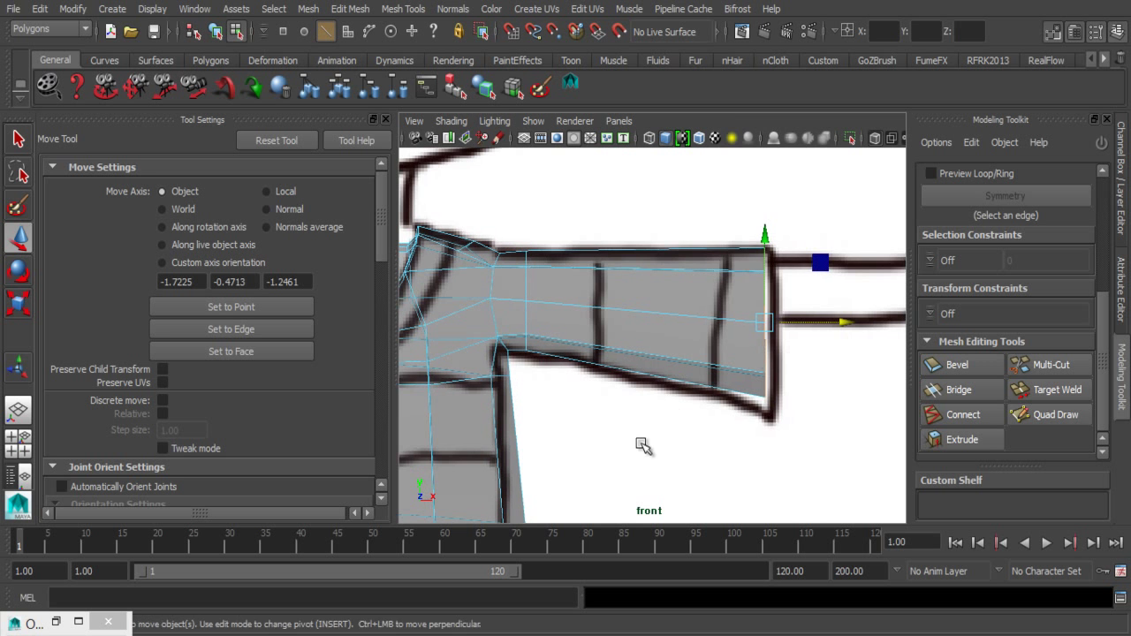
- Insert three edge loops along the sleeve between the shoulder and the cuff
{"action": "left_click", "coordinate": [349, 11]}
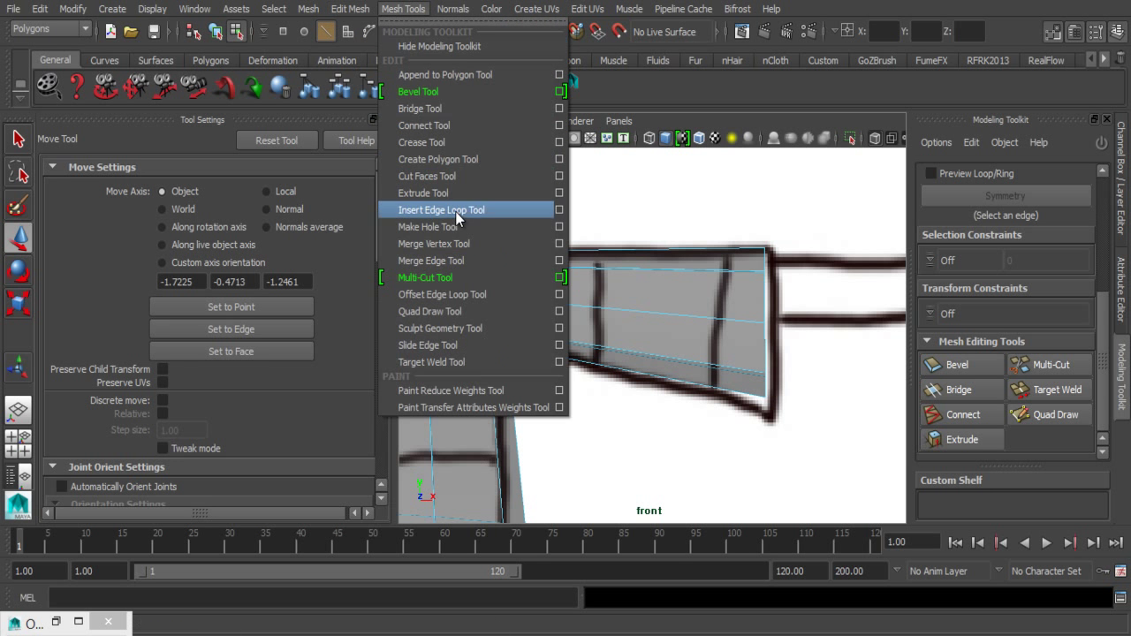
{"action": "left_click", "coordinate": [455, 211]}
{"action": "left_click_drag", "start_coordinate": [707, 274], "coordinate": [751, 274]}
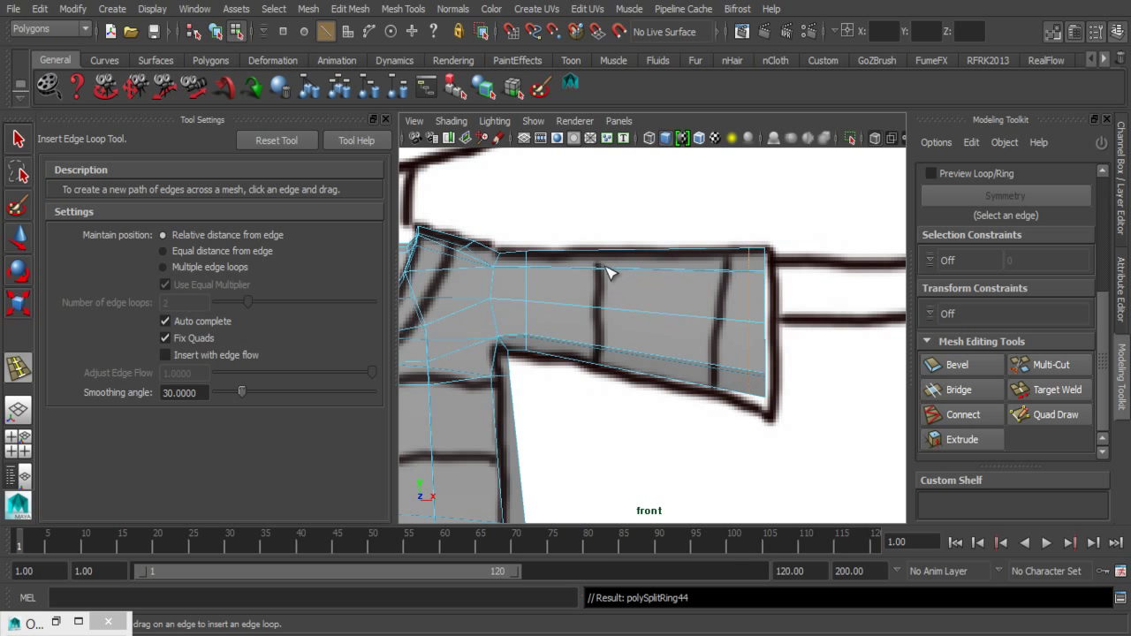
{"action": "left_click_drag", "start_coordinate": [601, 273], "coordinate": [613, 266]}
{"action": "left_click_drag", "start_coordinate": [681, 277], "coordinate": [689, 283]}
- Return to the Select tool and switch to vertex selection
{"action": "scroll", "coordinate": [758, 309], "scroll_direction": "down", "scroll_amount": 4}
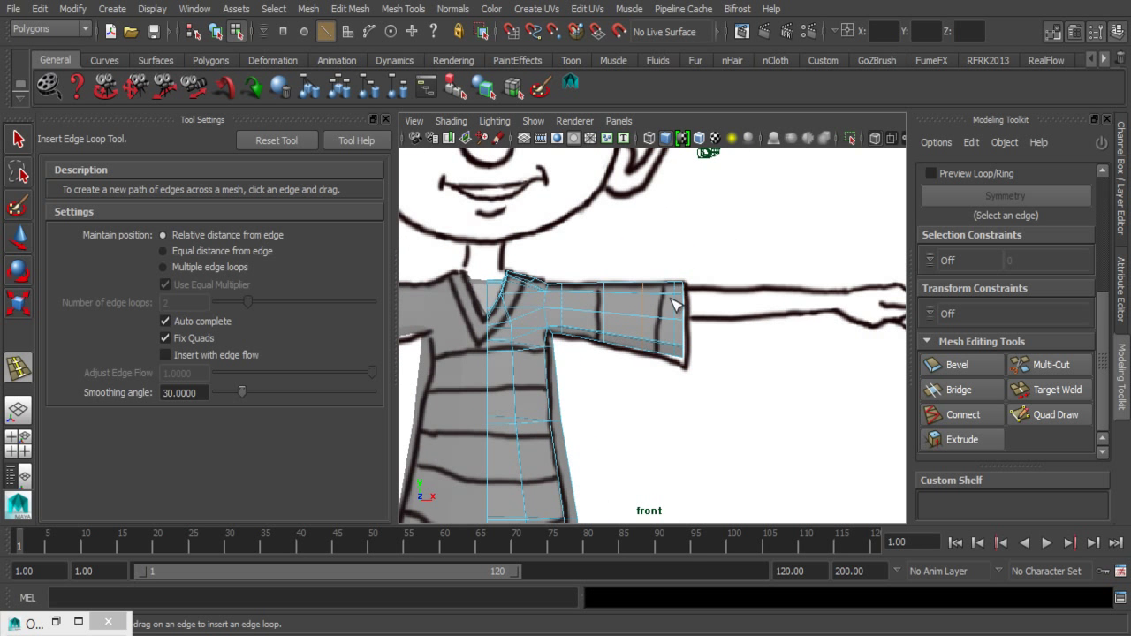
{"action": "left_click", "coordinate": [18, 138]}
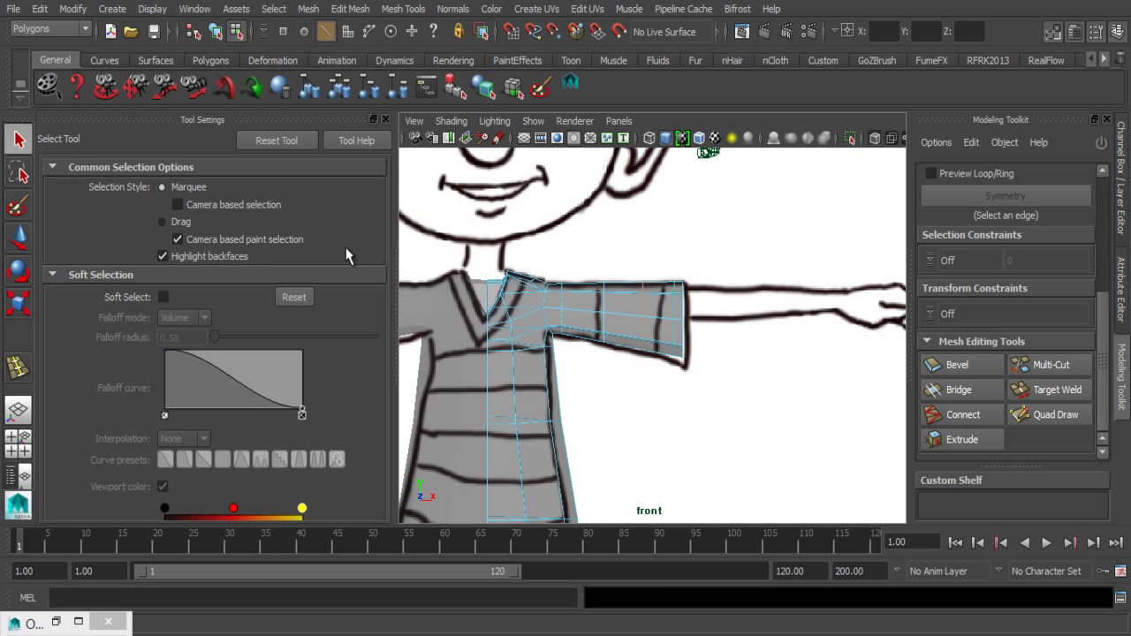
{"action": "scroll", "coordinate": [636, 297], "scroll_direction": "up", "scroll_amount": 3}
{"action": "right_click_drag", "start_coordinate": [688, 214], "coordinate": [599, 230]}
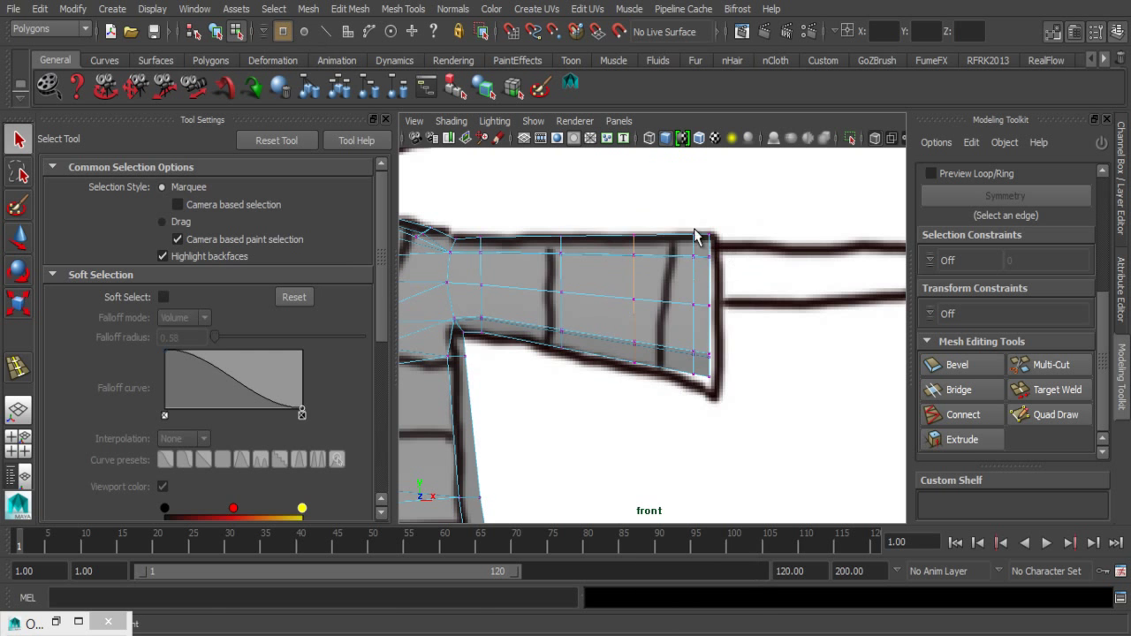
- Nudge the cuff-side vertex loop slightly left, and undo a trial shift of a middle edge loop
{"action": "left_click", "coordinate": [21, 237]}
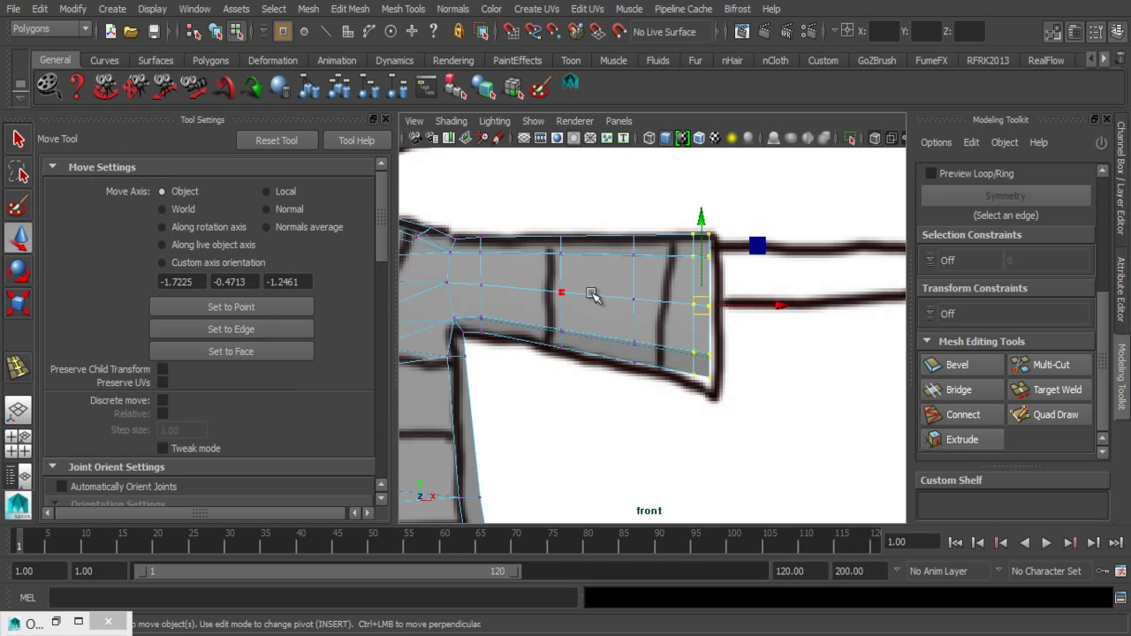
{"action": "left_click_drag", "start_coordinate": [781, 308], "coordinate": [748, 305]}
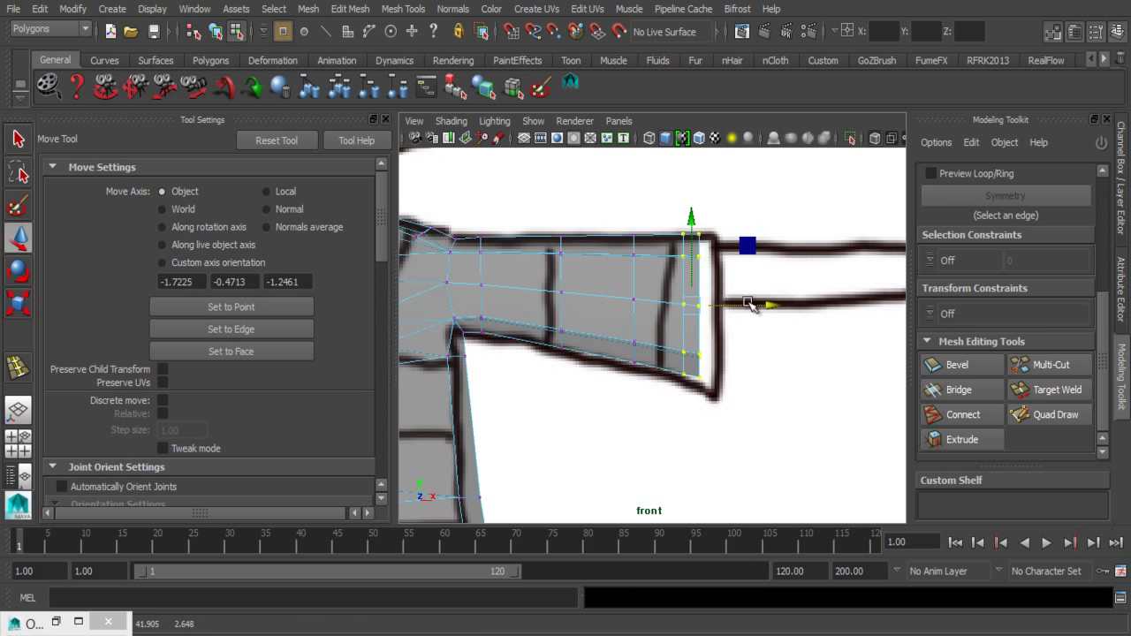
{"action": "left_click_drag", "start_coordinate": [598, 232], "coordinate": [648, 380]}
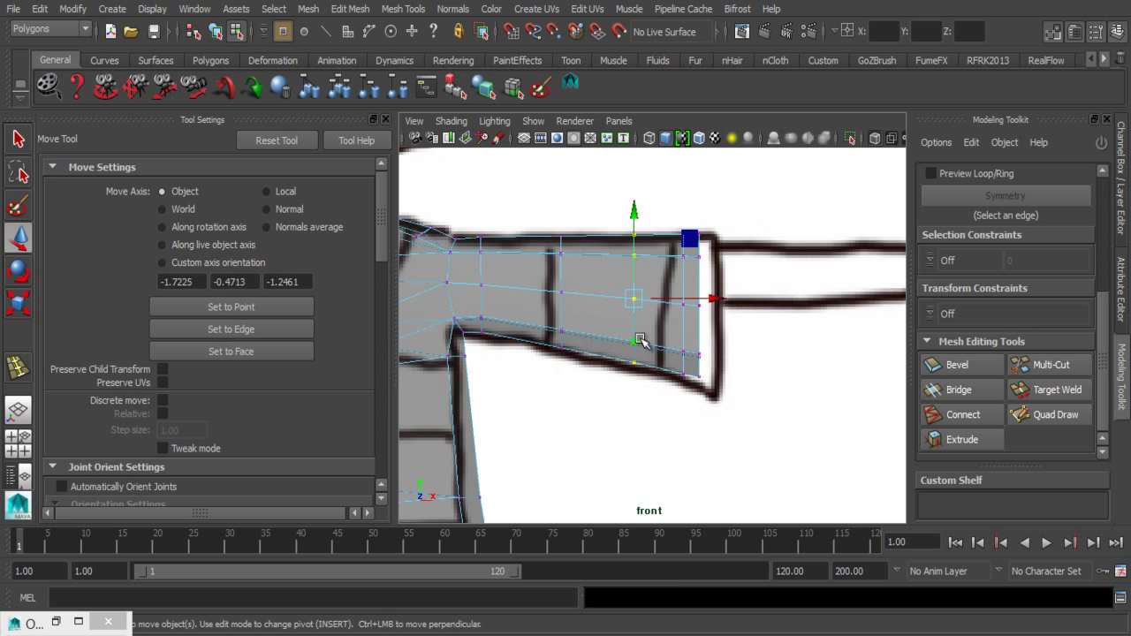
{"action": "right_click_drag", "start_coordinate": [640, 340], "coordinate": [602, 177]}
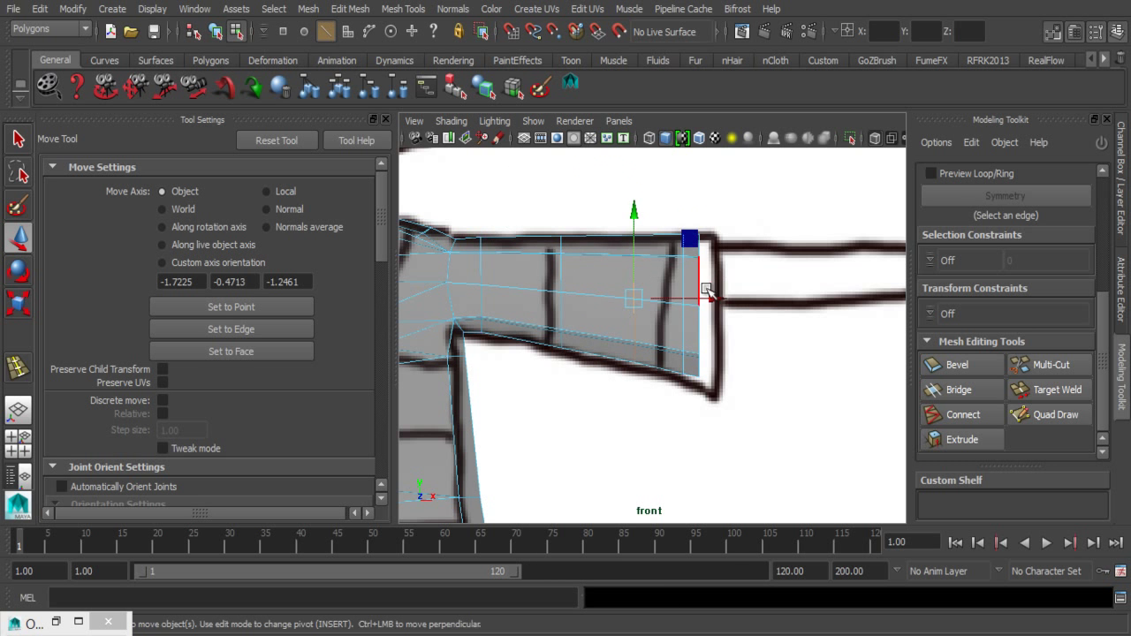
{"action": "left_click_drag", "start_coordinate": [718, 301], "coordinate": [706, 301]}
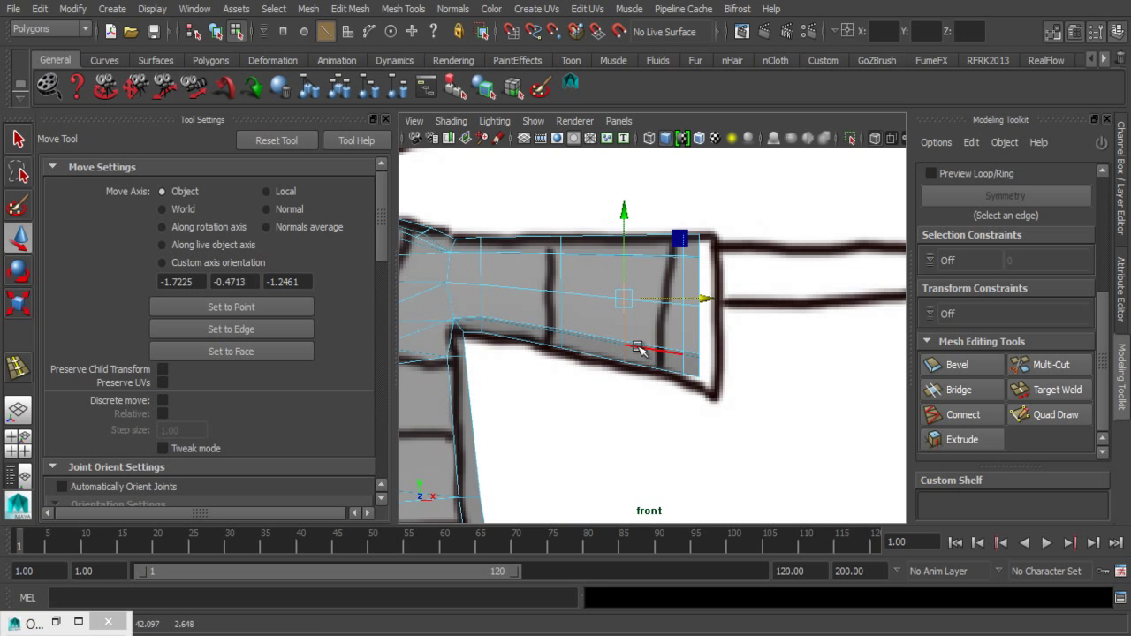
{"action": "key", "text": "ctrl+z"}
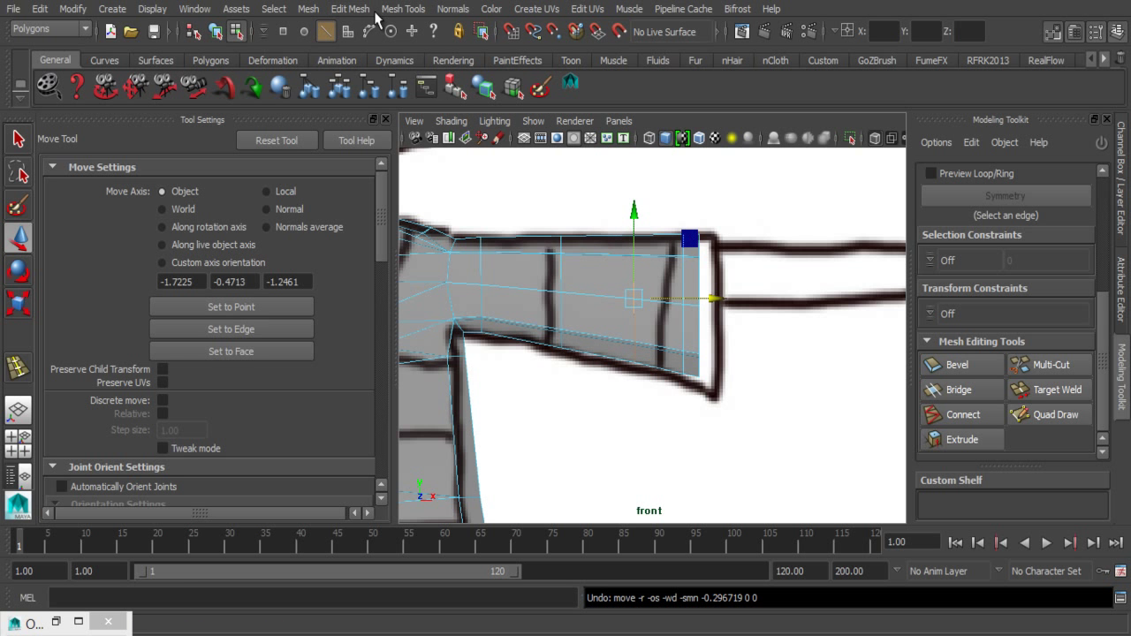
{"action": "left_click", "coordinate": [402, 9]}
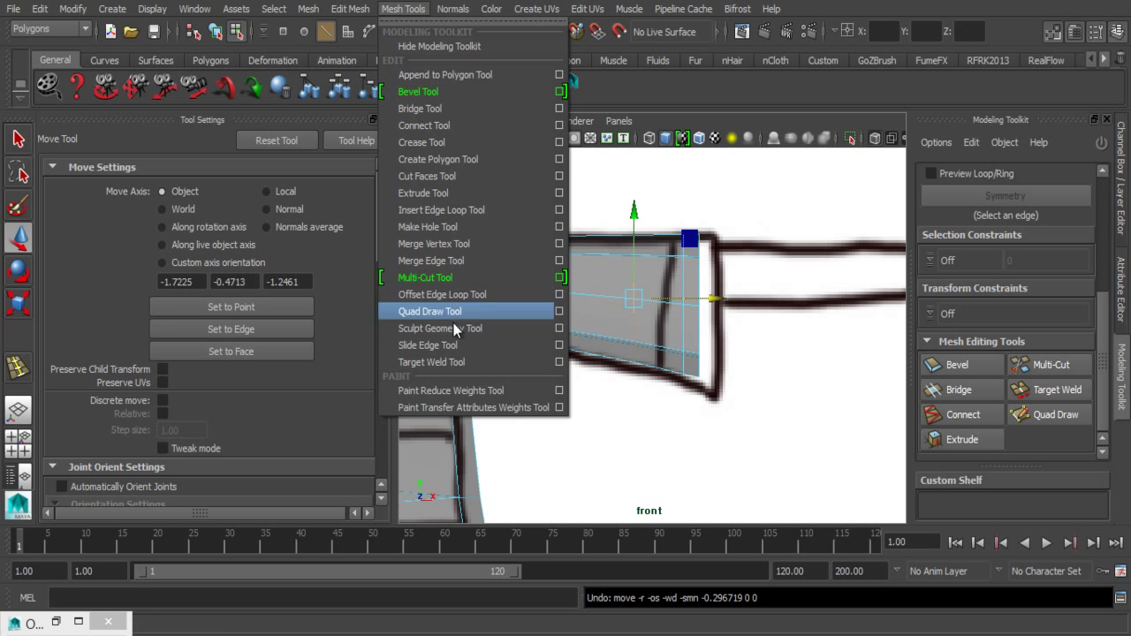
{"action": "left_click", "coordinate": [442, 346]}
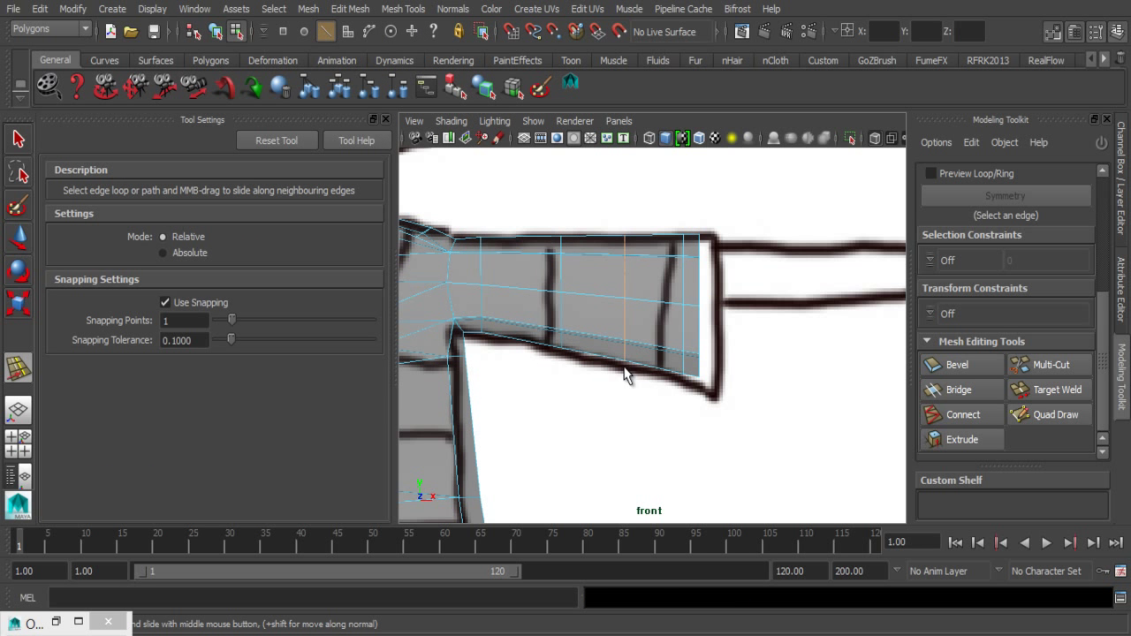
{"action": "left_click", "coordinate": [18, 139]}
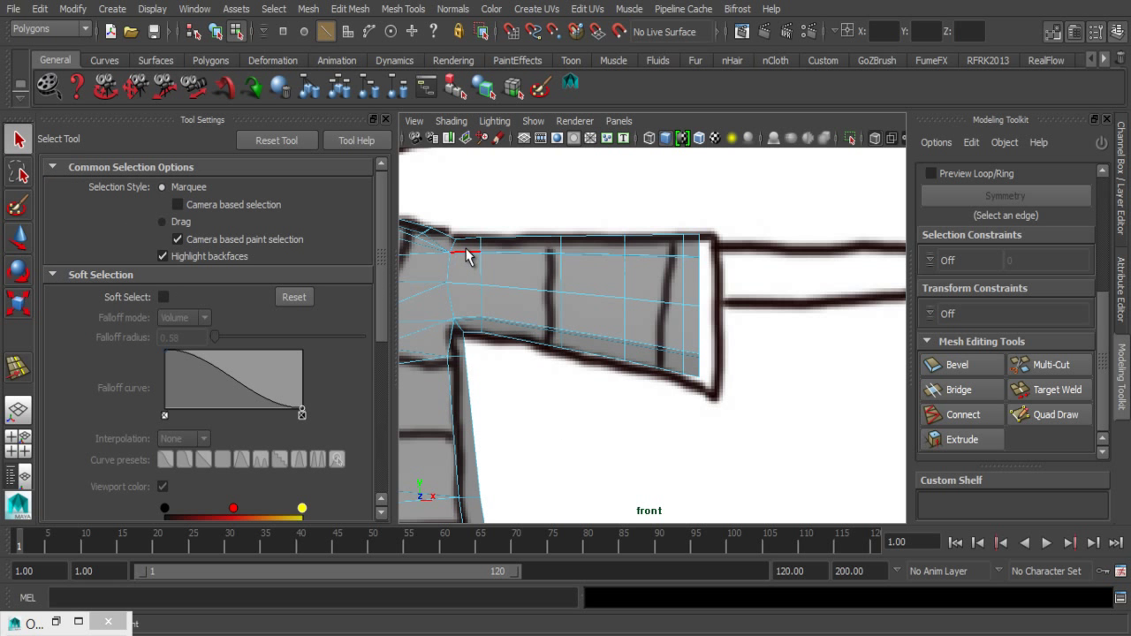
{"action": "scroll", "coordinate": [568, 316], "scroll_direction": "down", "scroll_amount": 3}
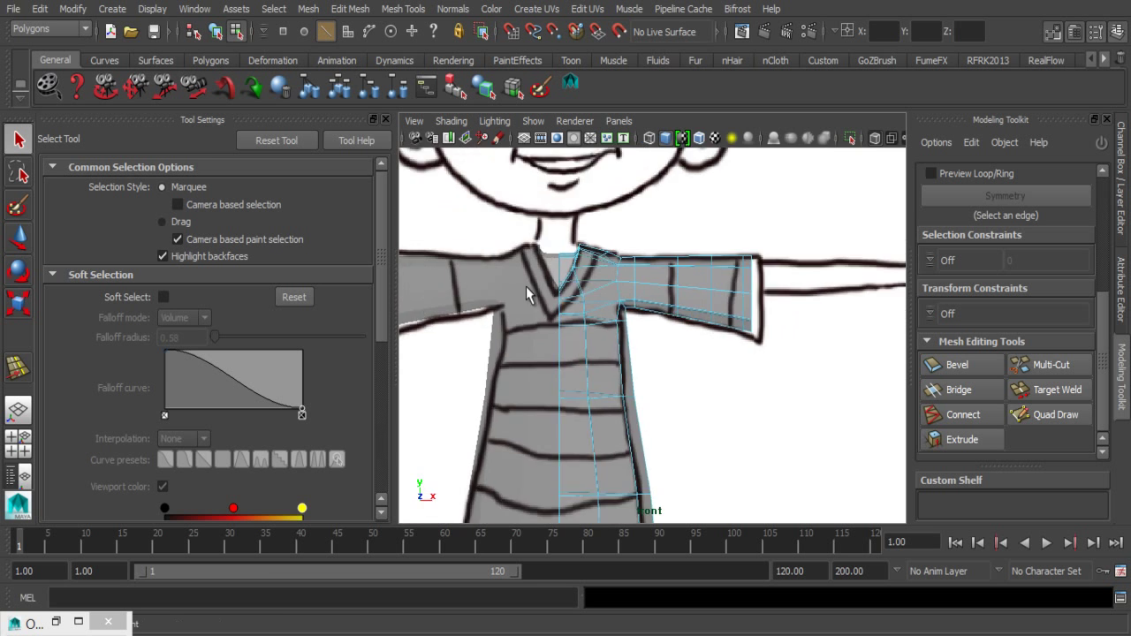
{"action": "mouse_move", "coordinate": [498, 316]}
{"action": "middle_mouse_down", "text": "alt"}
{"action": "mouse_move", "coordinate": [579, 297]}
{"action": "mouse_move", "coordinate": [576, 404]}
{"action": "mouse_move", "coordinate": [618, 378]}
{"action": "middle_mouse_up", "text": "alt"}
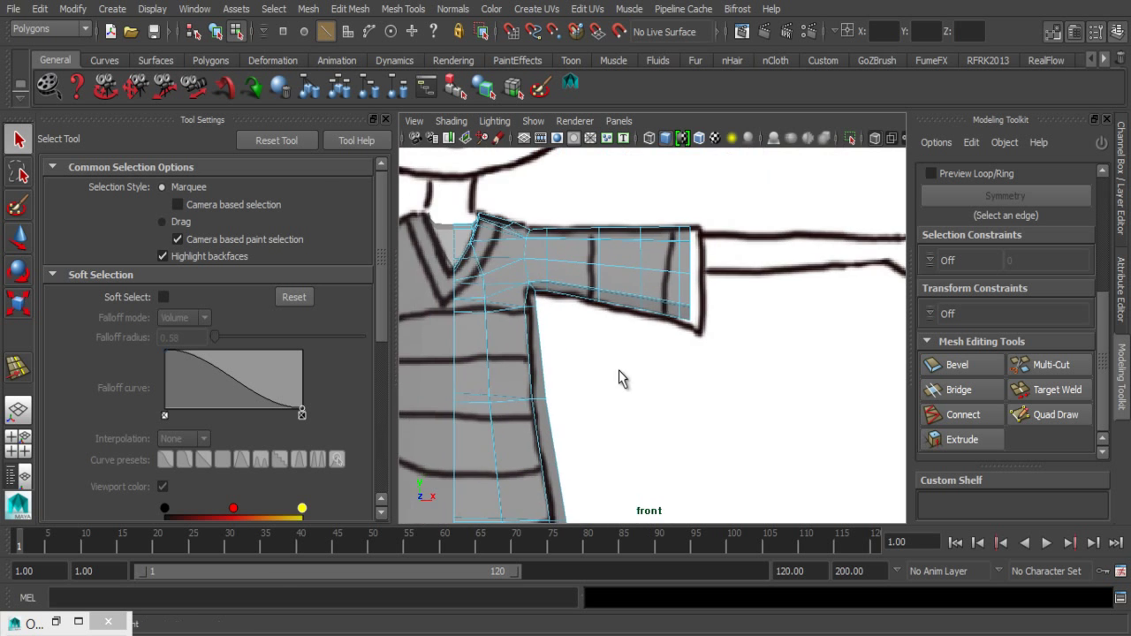
{"action": "key", "text": "space"}
{"action": "key", "text": "space"}
{"action": "mouse_move", "coordinate": [735, 245]}
{"action": "left_mouse_down", "text": "alt"}
{"action": "mouse_move", "coordinate": [663, 310]}
{"action": "mouse_move", "coordinate": [792, 250]}
{"action": "left_mouse_up", "text": "alt"}
{"action": "right_click_drag", "start_coordinate": [793, 226], "coordinate": [793, 179]}
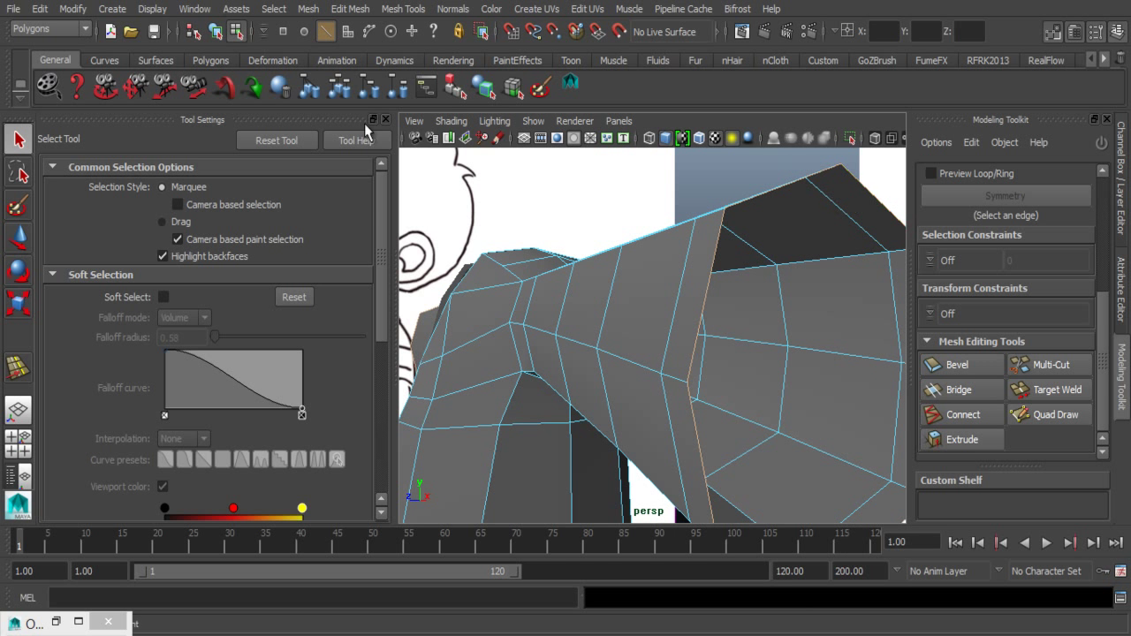
- Extrude the sleeve's border edges with Edit Mesh > Extrude
{"action": "left_click", "coordinate": [350, 10]}
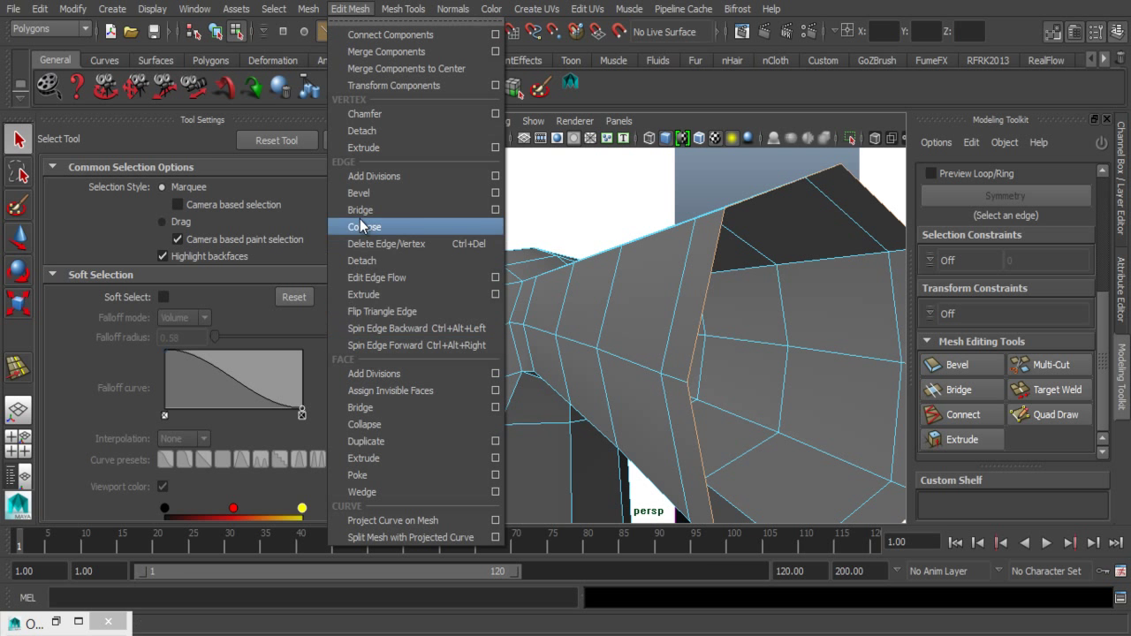
{"action": "left_click", "coordinate": [374, 298]}
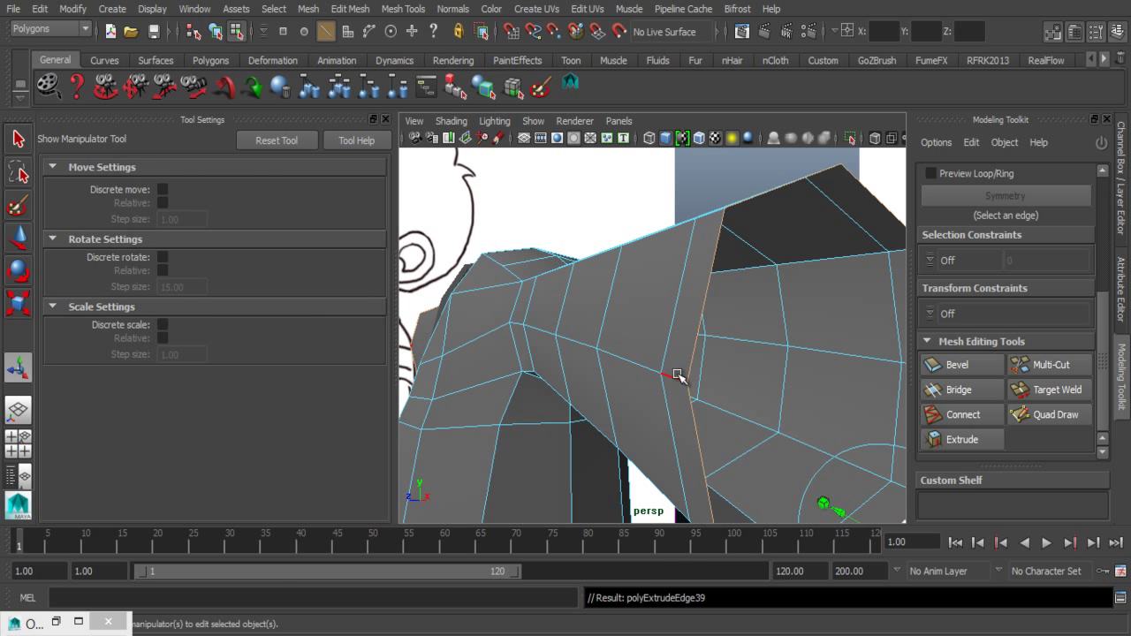
{"action": "left_click_drag", "start_coordinate": [677, 375], "coordinate": [672, 389], "text": "alt"}
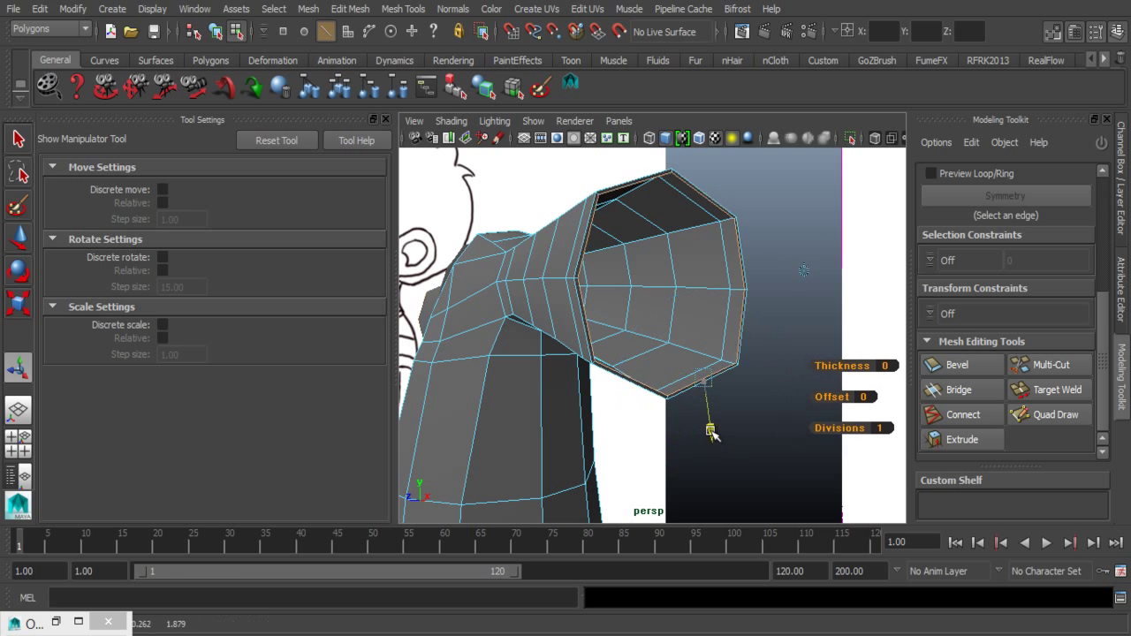
{"action": "left_click", "coordinate": [711, 431]}
{"action": "mouse_move", "coordinate": [711, 431]}
{"action": "left_mouse_down", "text": "alt"}
{"action": "mouse_move", "coordinate": [618, 378]}
{"action": "mouse_move", "coordinate": [608, 379]}
{"action": "mouse_move", "coordinate": [699, 430]}
{"action": "mouse_move", "coordinate": [647, 392]}
{"action": "mouse_move", "coordinate": [588, 397]}
{"action": "mouse_move", "coordinate": [598, 386]}
{"action": "mouse_move", "coordinate": [623, 404]}
{"action": "left_mouse_up", "text": "alt"}
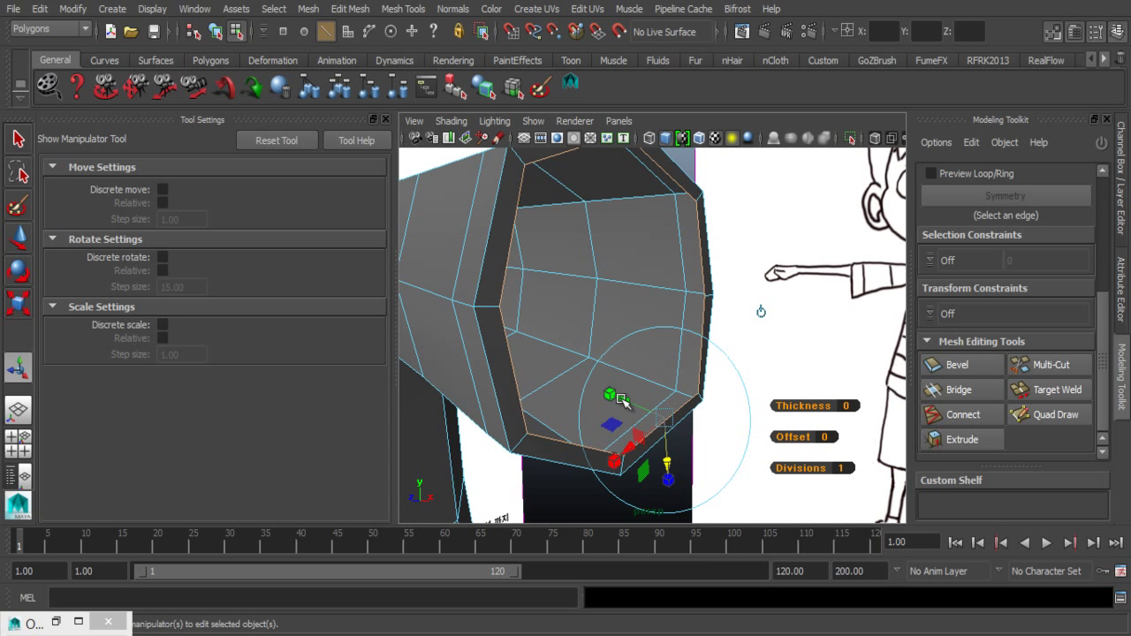
- Extrude the rim again, push the new edges inward into the sleeve, then deselect
{"action": "key", "text": "ctrl+e"}
{"action": "left_click_drag", "start_coordinate": [698, 435], "coordinate": [697, 436]}
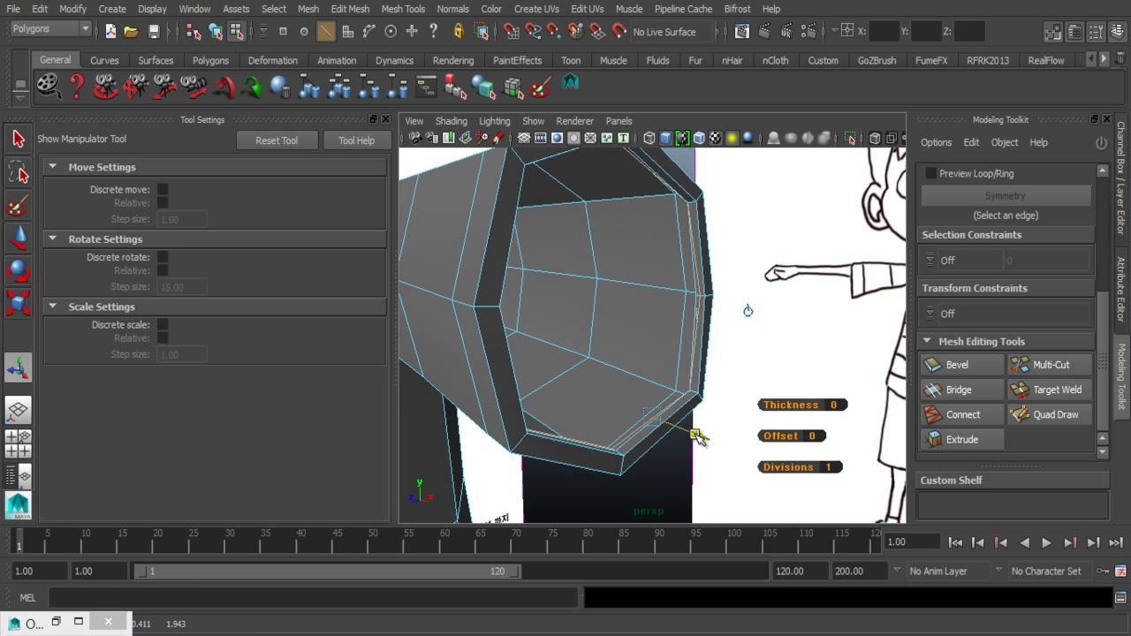
{"action": "key", "text": "ctrl+z"}
{"action": "left_click_drag", "start_coordinate": [704, 433], "coordinate": [703, 435]}
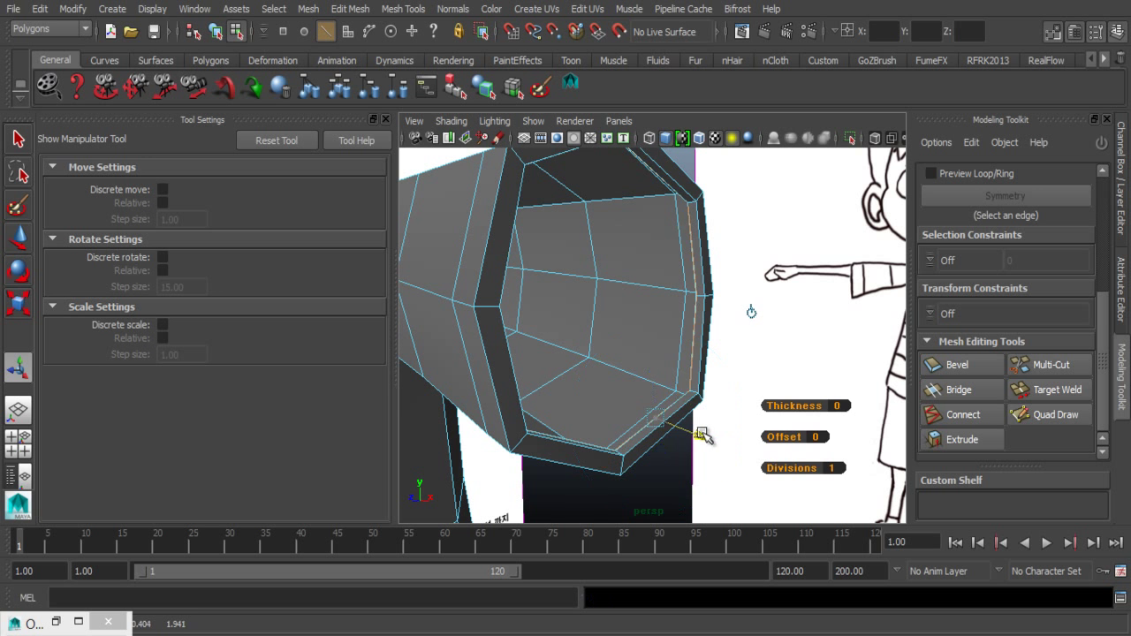
{"action": "left_click", "coordinate": [689, 405]}
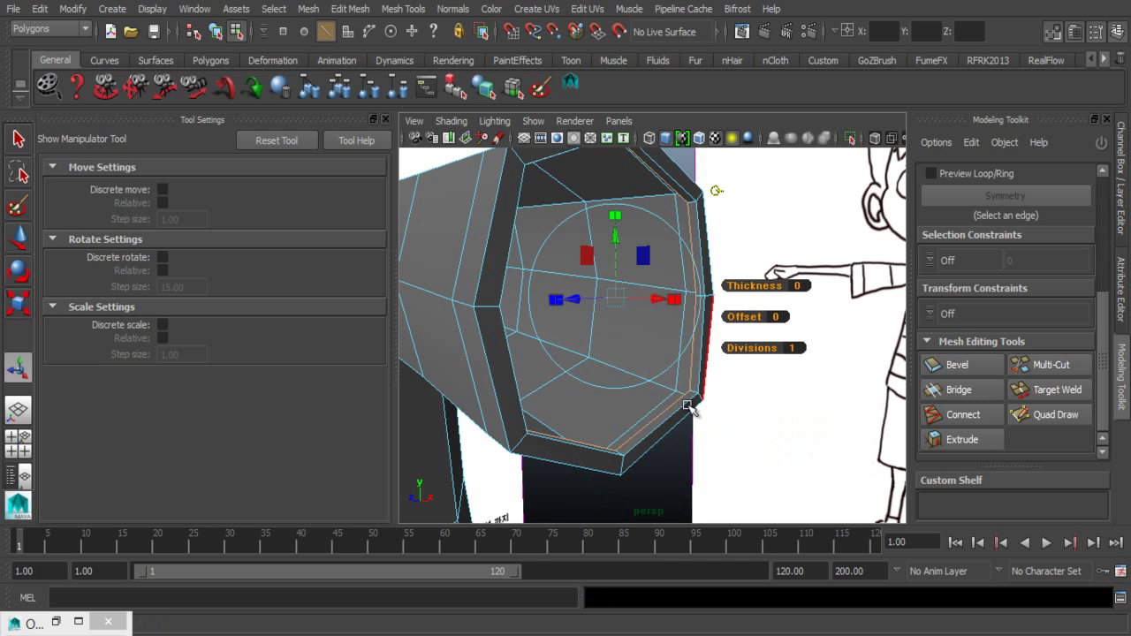
{"action": "left_click_drag", "start_coordinate": [656, 300], "coordinate": [636, 311]}
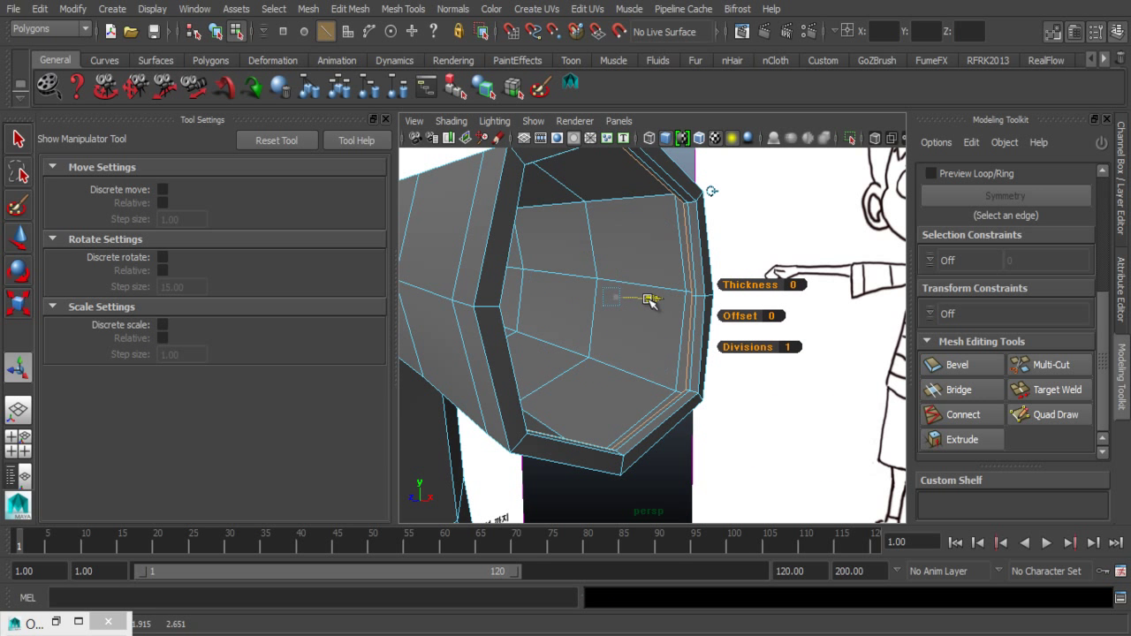
{"action": "left_click_drag", "start_coordinate": [621, 389], "coordinate": [568, 447], "text": "alt"}
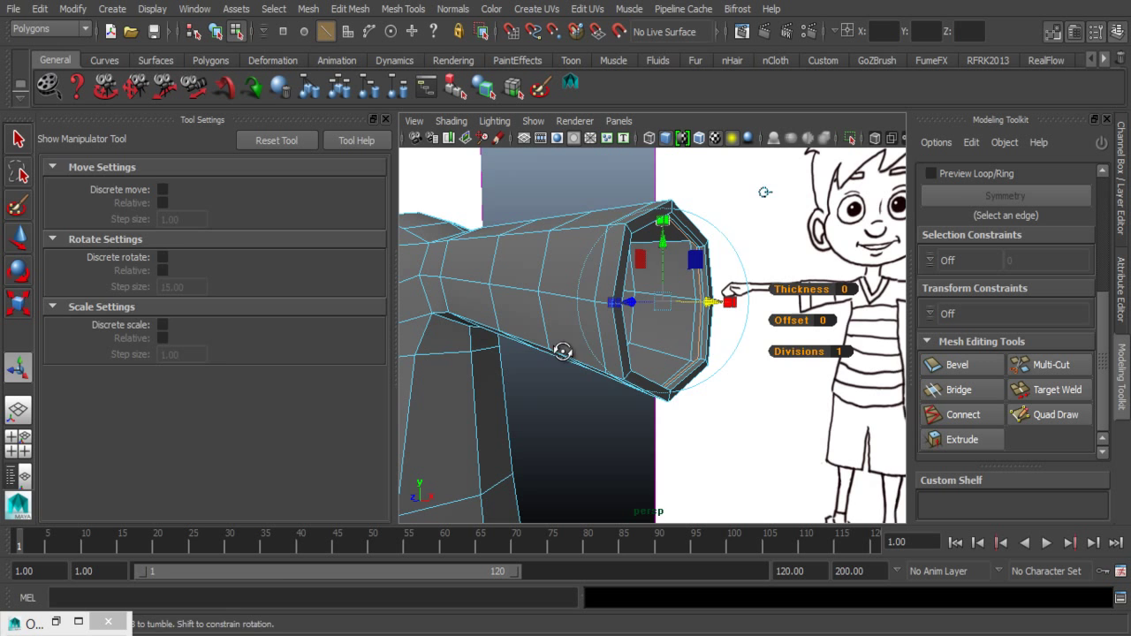
{"action": "left_click", "coordinate": [568, 445]}
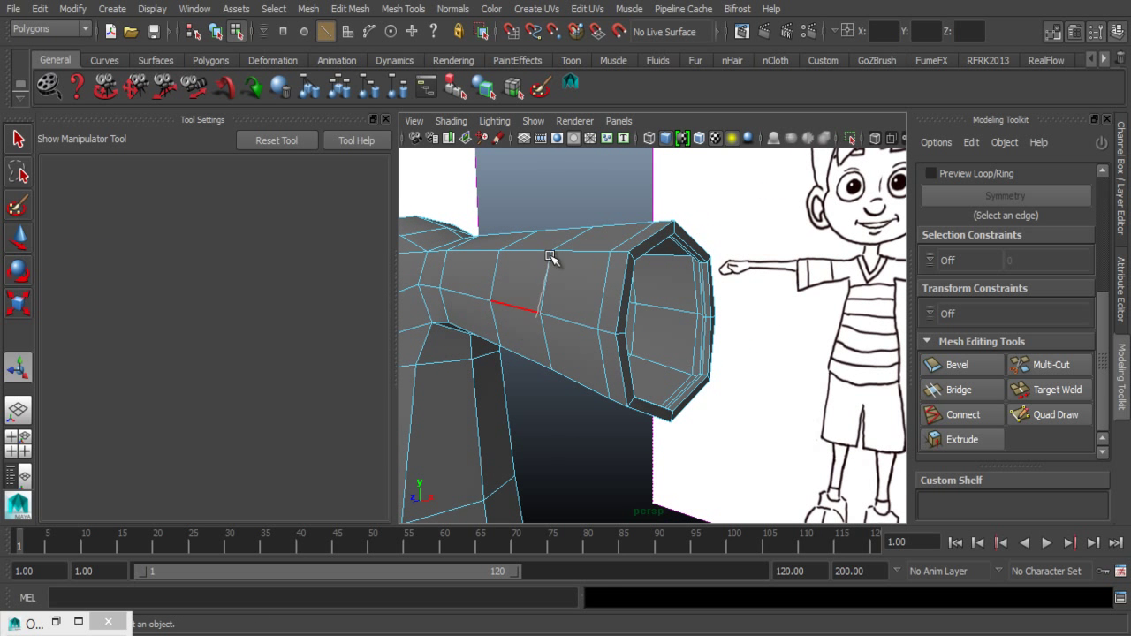
{"action": "right_click_drag", "start_coordinate": [550, 257], "coordinate": [570, 199]}
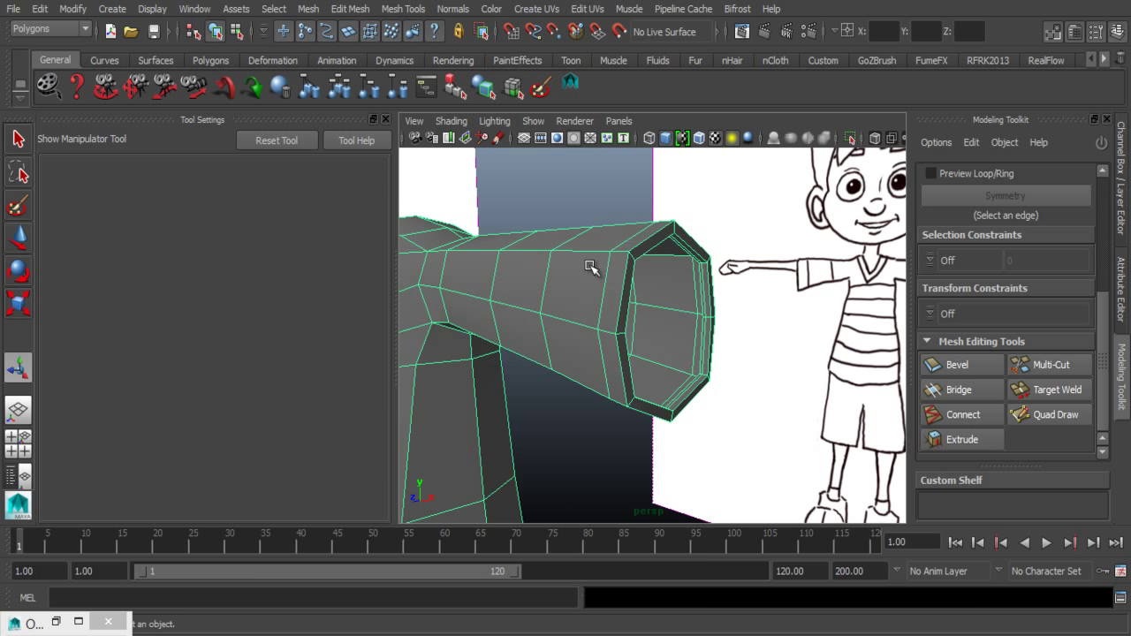
{"action": "key", "text": "3"}
{"action": "left_click", "coordinate": [555, 212]}
{"action": "left_click_drag", "start_coordinate": [555, 212], "coordinate": [530, 257], "text": "alt"}
{"action": "mouse_move", "coordinate": [530, 257]}
{"action": "right_mouse_down", "text": "alt"}
{"action": "mouse_move", "coordinate": [614, 307]}
{"action": "mouse_move", "coordinate": [549, 305]}
{"action": "right_mouse_up", "text": "alt"}
{"action": "left_click", "coordinate": [603, 310]}
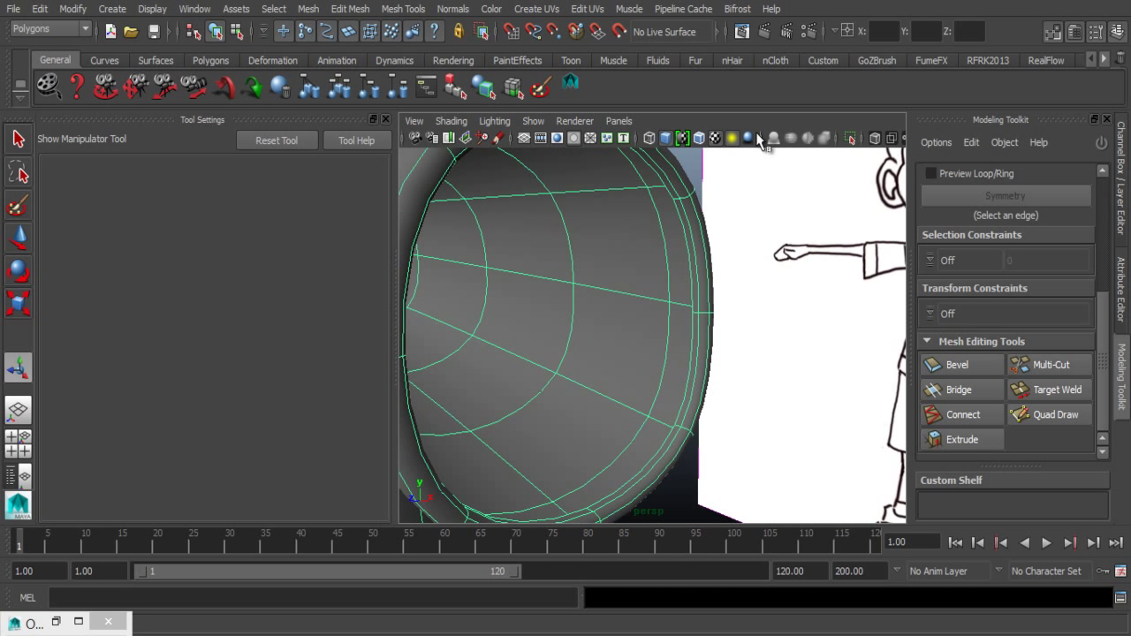
{"action": "left_click", "coordinate": [650, 139]}
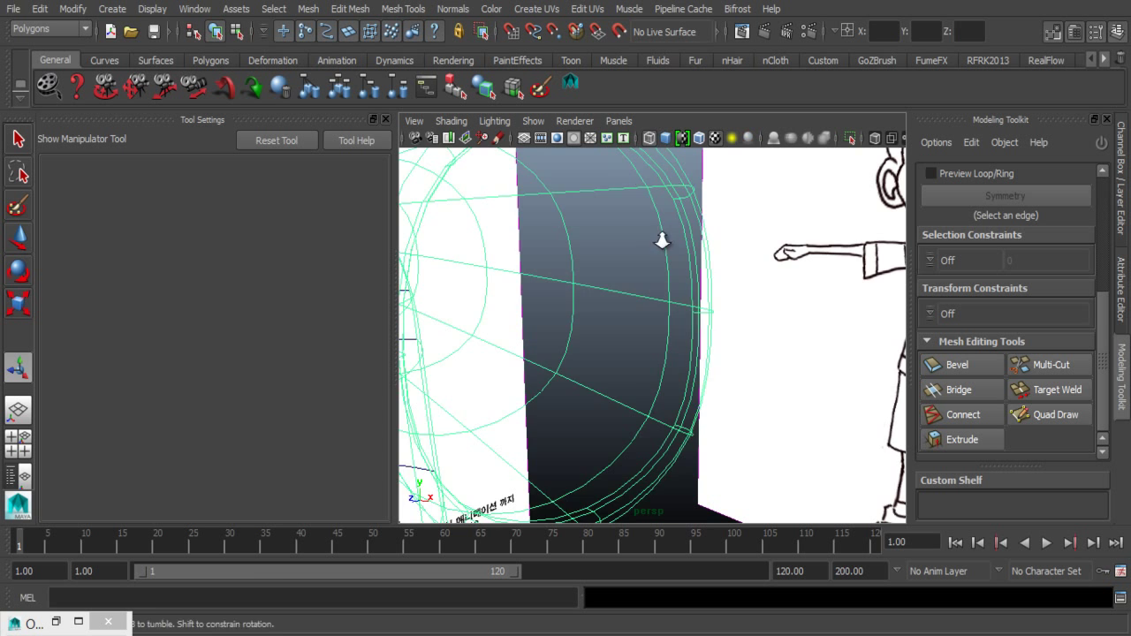
{"action": "right_click_drag", "start_coordinate": [662, 239], "coordinate": [689, 139], "text": "alt"}
{"action": "left_click", "coordinate": [666, 139]}
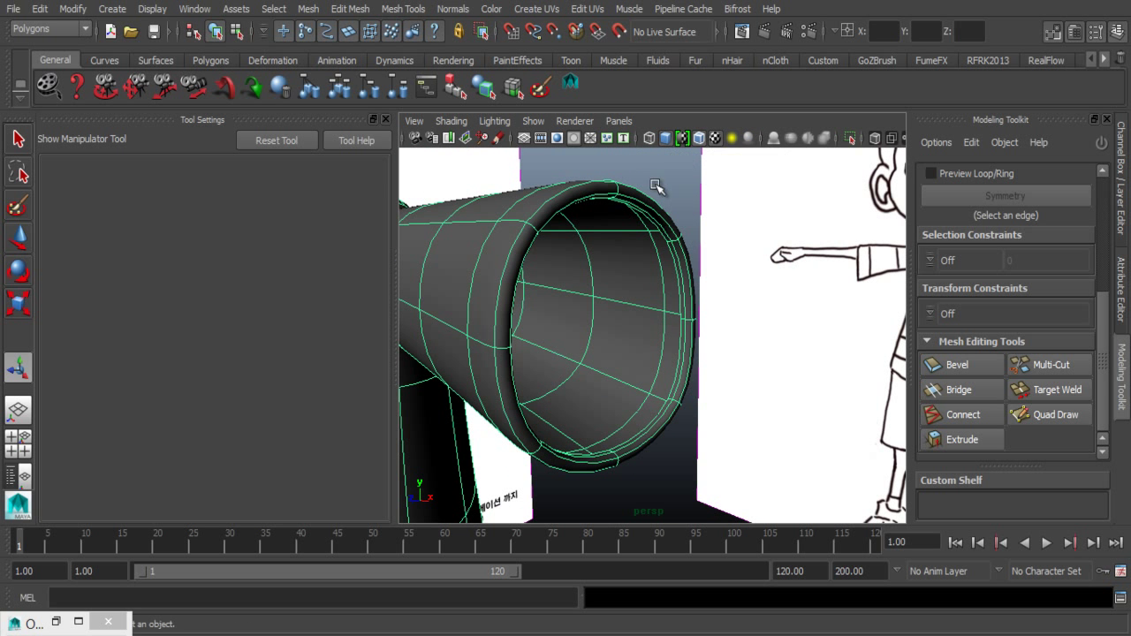
{"action": "left_click", "coordinate": [675, 174]}
{"action": "mouse_move", "coordinate": [617, 205]}
{"action": "left_mouse_down", "text": "alt"}
{"action": "mouse_move", "coordinate": [555, 227]}
{"action": "mouse_move", "coordinate": [606, 215]}
{"action": "mouse_move", "coordinate": [566, 239]}
{"action": "mouse_move", "coordinate": [613, 283]}
{"action": "mouse_move", "coordinate": [581, 240]}
{"action": "left_mouse_up", "text": "alt"}
{"action": "middle_click_drag", "start_coordinate": [580, 239], "coordinate": [590, 246], "text": "alt"}
- Zoom to the hem and select every bottom rim edge of the shirt in edge mode
{"action": "right_click_drag", "start_coordinate": [591, 247], "coordinate": [659, 283], "text": "alt"}
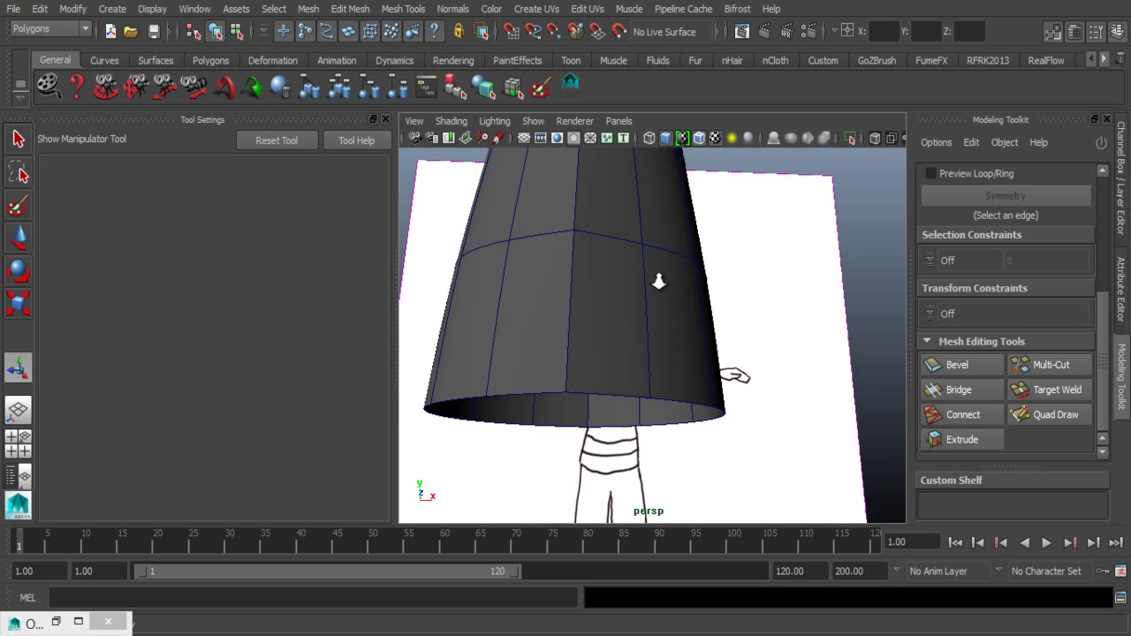
{"action": "left_click", "coordinate": [591, 349]}
{"action": "left_click_drag", "start_coordinate": [591, 348], "coordinate": [591, 328], "text": "alt"}
{"action": "right_click_drag", "start_coordinate": [592, 213], "coordinate": [589, 182]}
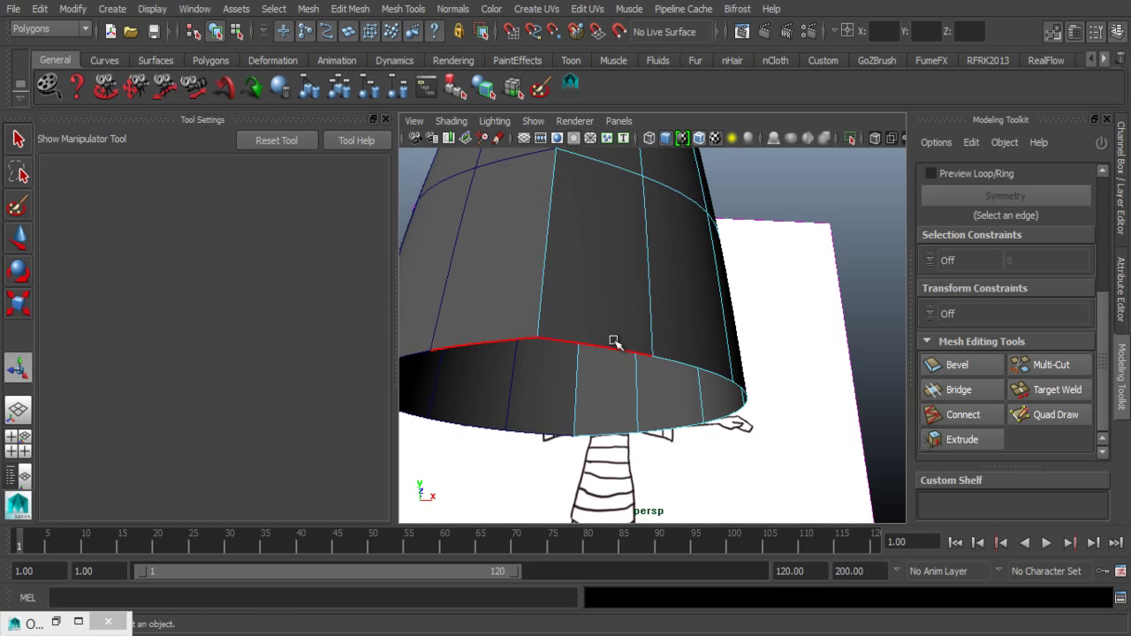
{"action": "double_click", "coordinate": [611, 341]}
{"action": "left_click", "coordinate": [589, 341]}
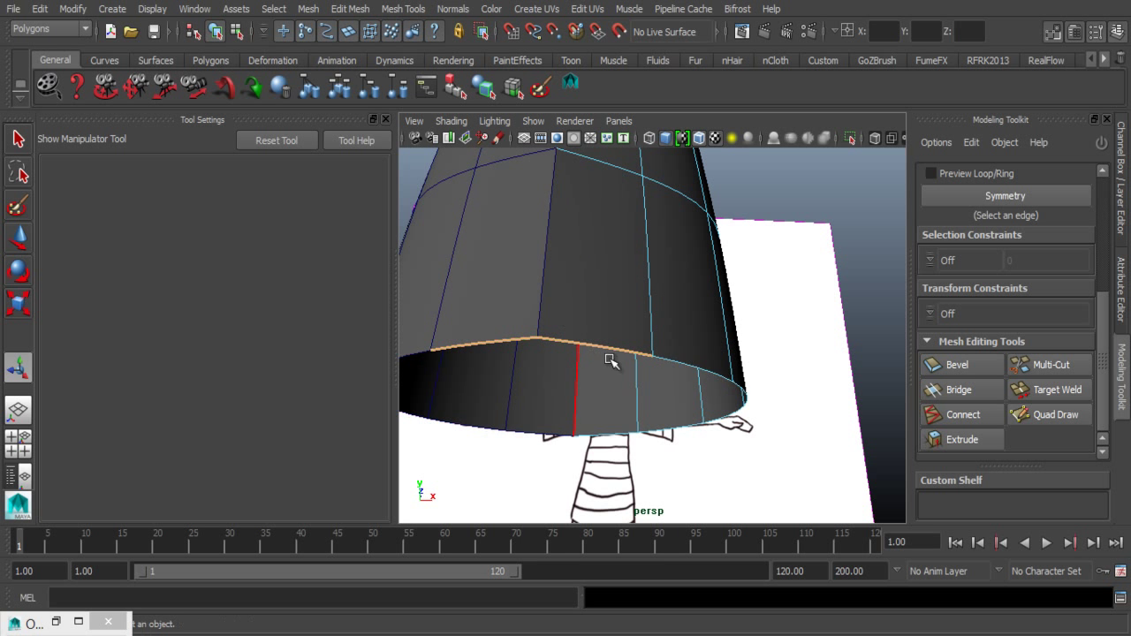
{"action": "left_click", "coordinate": [634, 379], "text": "shift"}
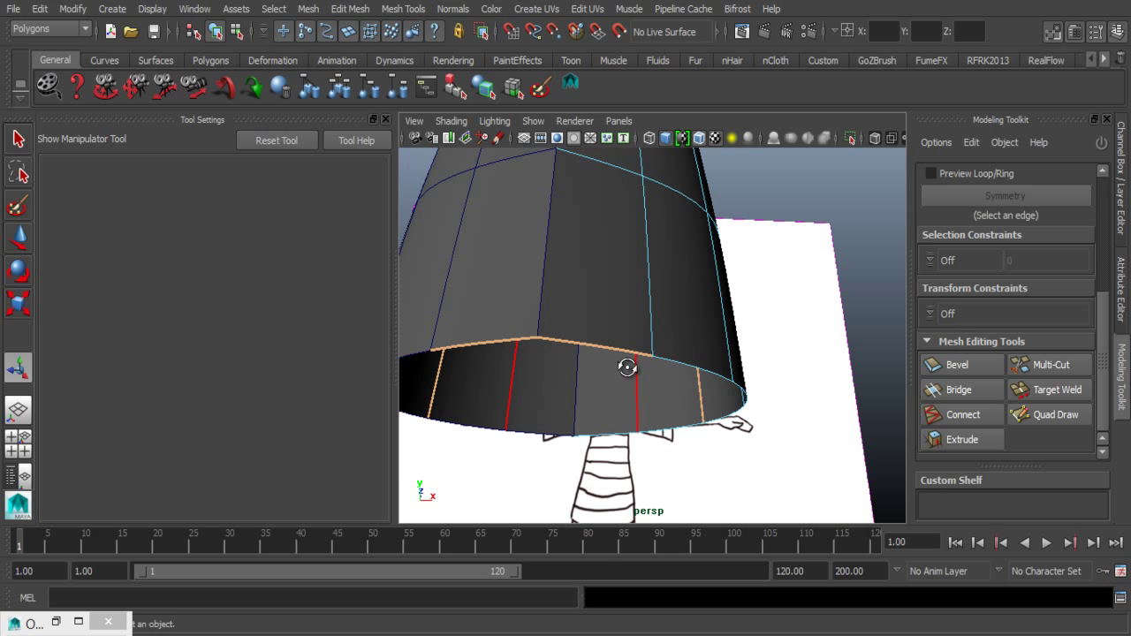
{"action": "mouse_move", "coordinate": [626, 366]}
{"action": "left_mouse_down", "text": "alt"}
{"action": "mouse_move", "coordinate": [635, 340]}
{"action": "mouse_move", "coordinate": [668, 345]}
{"action": "left_mouse_up", "text": "alt"}
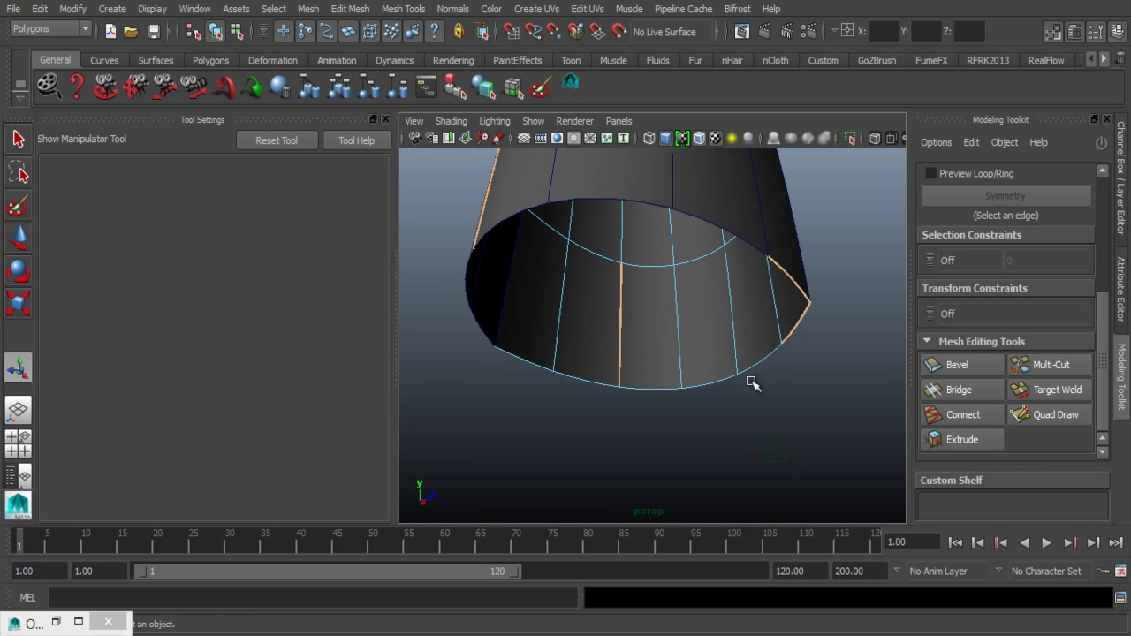
{"action": "left_click", "coordinate": [754, 357], "text": "shift"}
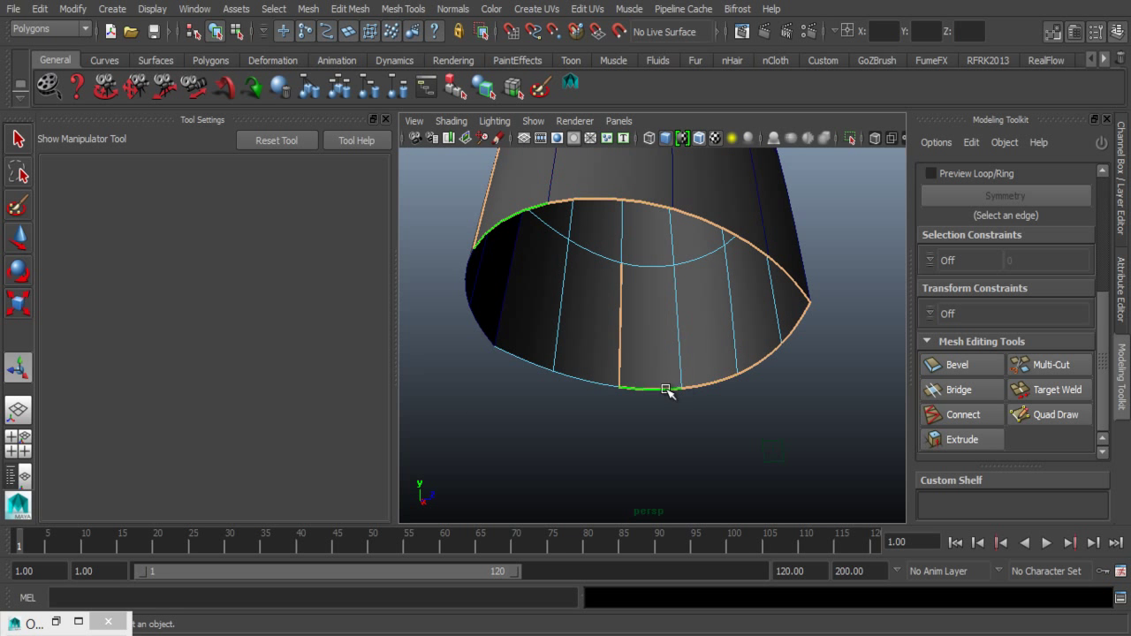
{"action": "mouse_move", "coordinate": [672, 386]}
{"action": "left_mouse_down", "text": "alt"}
{"action": "mouse_move", "coordinate": [505, 383]}
{"action": "mouse_move", "coordinate": [606, 348]}
{"action": "mouse_move", "coordinate": [546, 376]}
{"action": "mouse_move", "coordinate": [485, 312]}
{"action": "mouse_move", "coordinate": [679, 386]}
{"action": "left_mouse_up", "text": "alt"}
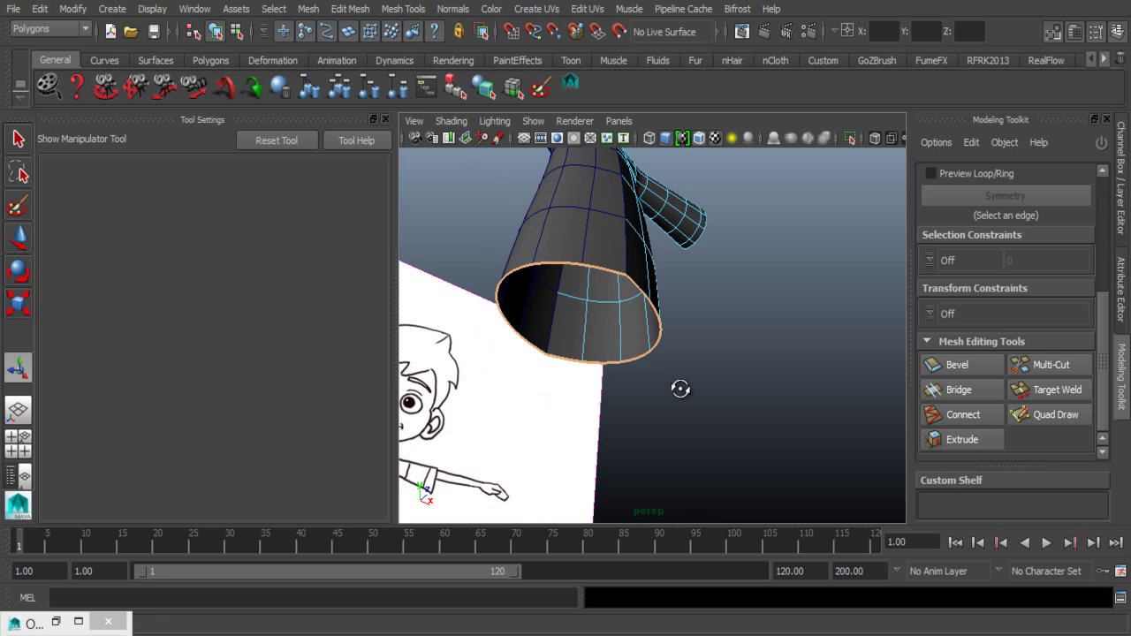
- Extrude the selected hem rim edges and pull them outward
{"action": "left_click", "coordinate": [338, 11]}
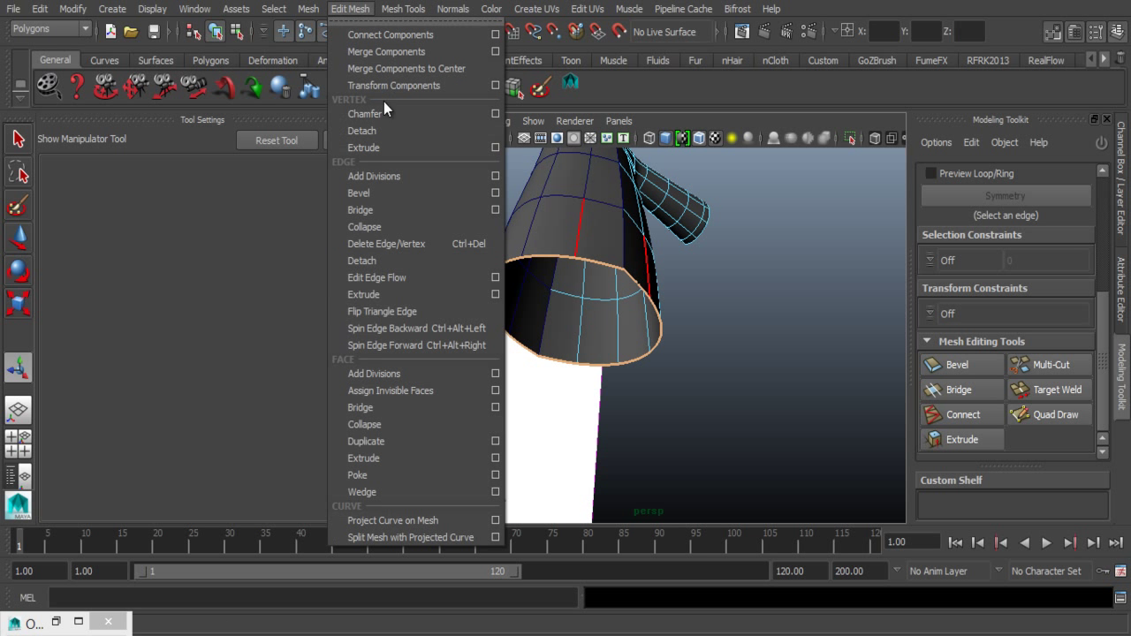
{"action": "left_click", "coordinate": [405, 296]}
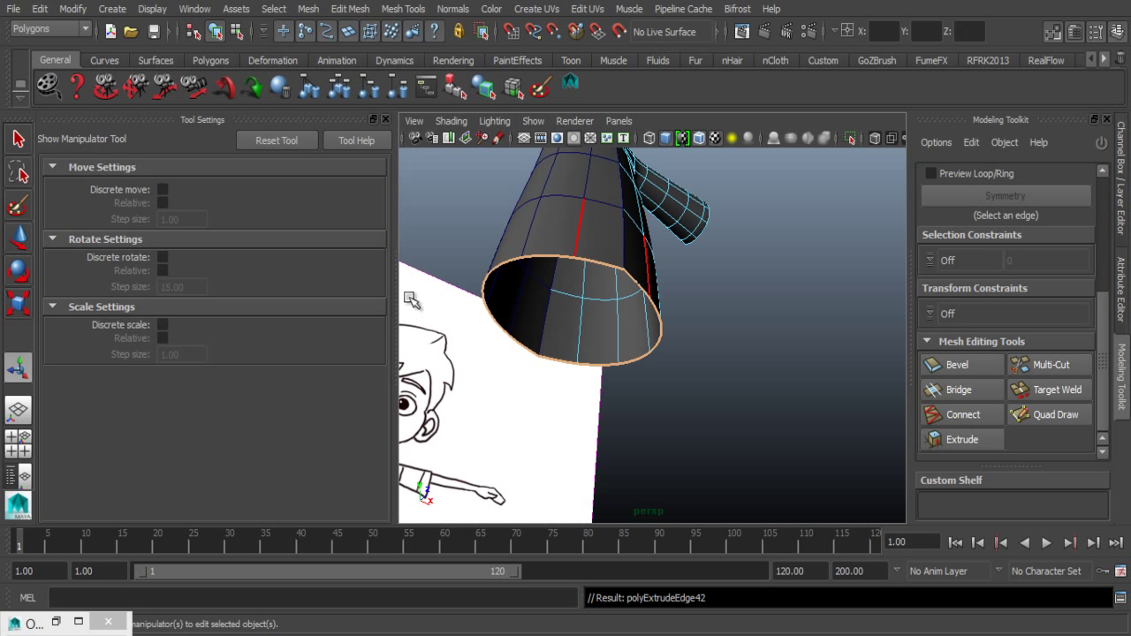
{"action": "scroll", "coordinate": [747, 371], "scroll_direction": "up", "scroll_amount": 3}
{"action": "scroll", "coordinate": [707, 375], "scroll_direction": "up", "scroll_amount": 2}
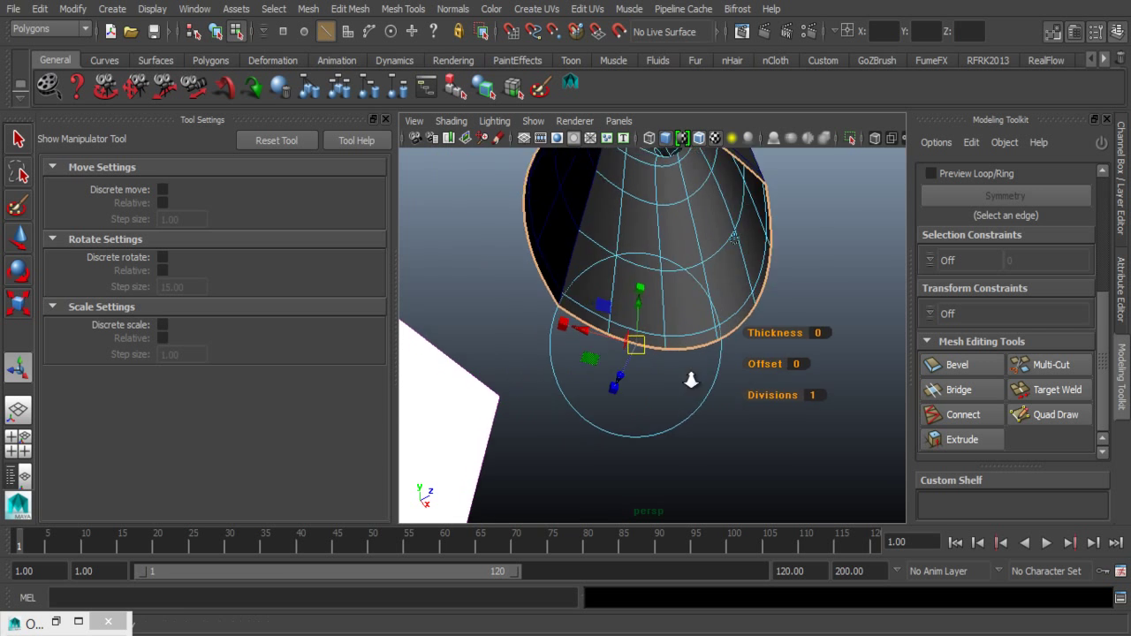
{"action": "scroll", "coordinate": [613, 354], "scroll_direction": "up", "scroll_amount": 2}
{"action": "mouse_move", "coordinate": [610, 381]}
{"action": "left_mouse_down"}
{"action": "mouse_move", "coordinate": [618, 362]}
{"action": "mouse_move", "coordinate": [593, 425]}
{"action": "mouse_move", "coordinate": [551, 469]}
{"action": "mouse_move", "coordinate": [575, 478]}
{"action": "mouse_move", "coordinate": [600, 456]}
{"action": "left_mouse_up"}
{"action": "key", "text": "1"}
{"action": "left_click", "coordinate": [609, 442]}
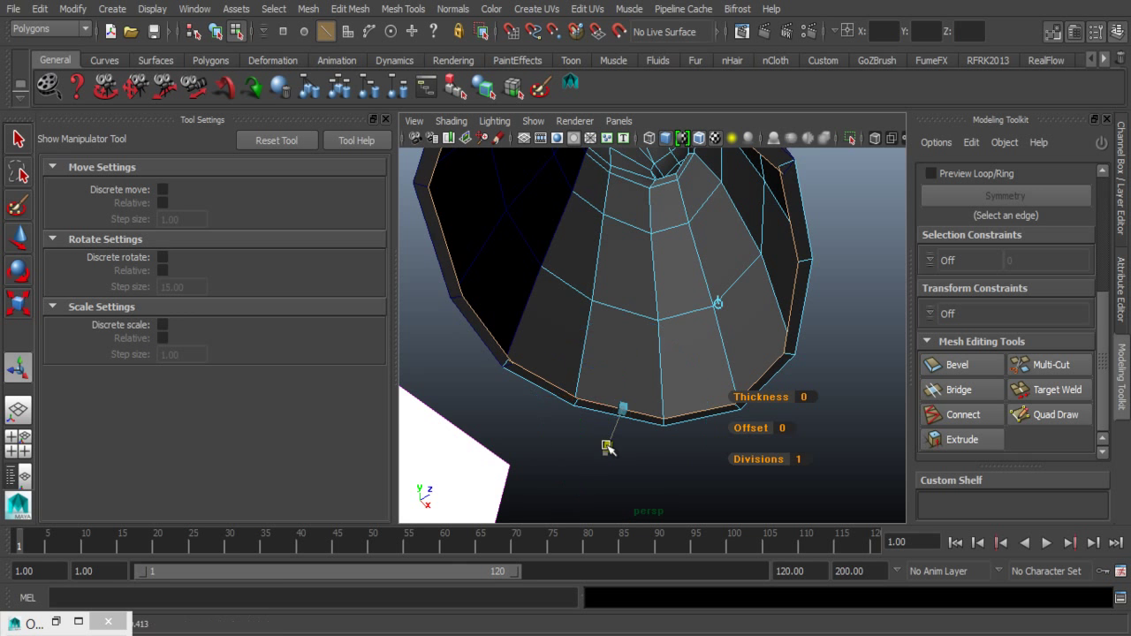
{"action": "left_click", "coordinate": [607, 445]}
{"action": "mouse_move", "coordinate": [593, 437]}
{"action": "left_mouse_down", "text": "alt"}
{"action": "mouse_move", "coordinate": [681, 462]}
{"action": "mouse_move", "coordinate": [662, 437]}
{"action": "mouse_move", "coordinate": [639, 434]}
{"action": "mouse_move", "coordinate": [663, 433]}
{"action": "mouse_move", "coordinate": [609, 379]}
{"action": "left_mouse_up", "text": "alt"}
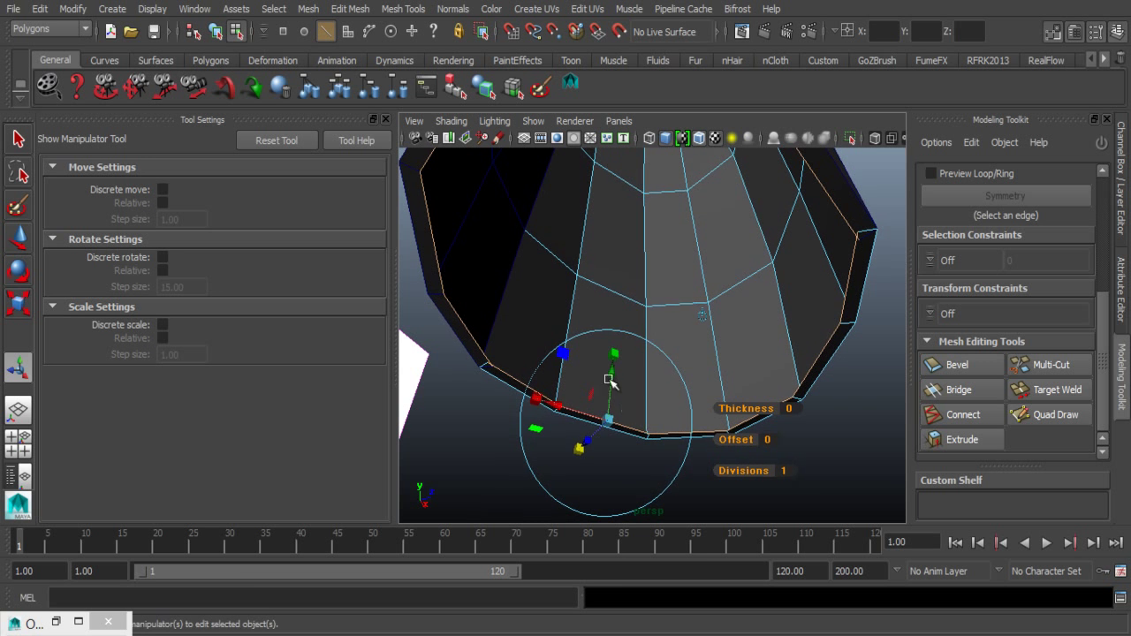
- Extrude the rim twice more, offsetting each into a band, then clear the selection
{"action": "key", "text": "ctrl+e"}
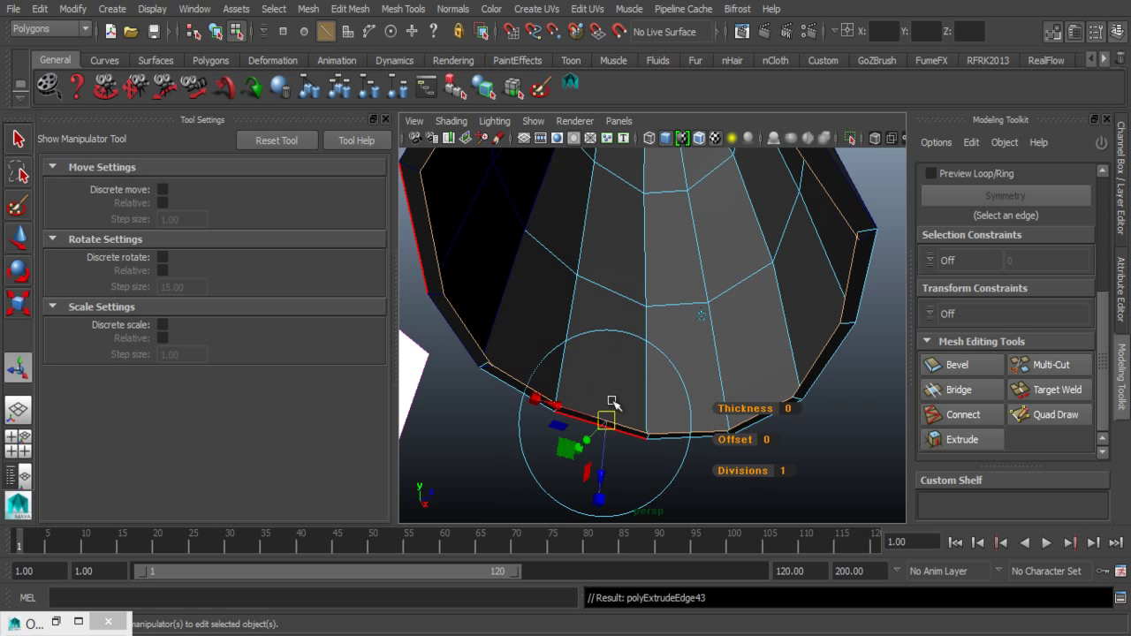
{"action": "left_click_drag", "start_coordinate": [602, 477], "coordinate": [603, 475]}
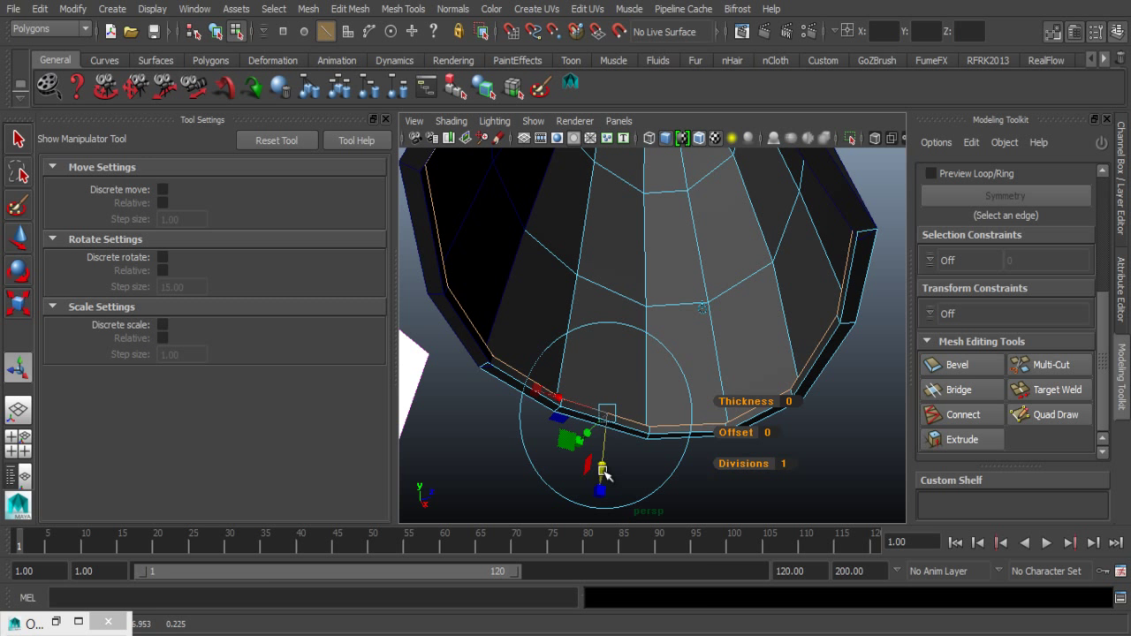
{"action": "key", "text": "ctrl+e"}
{"action": "left_click", "coordinate": [707, 323]}
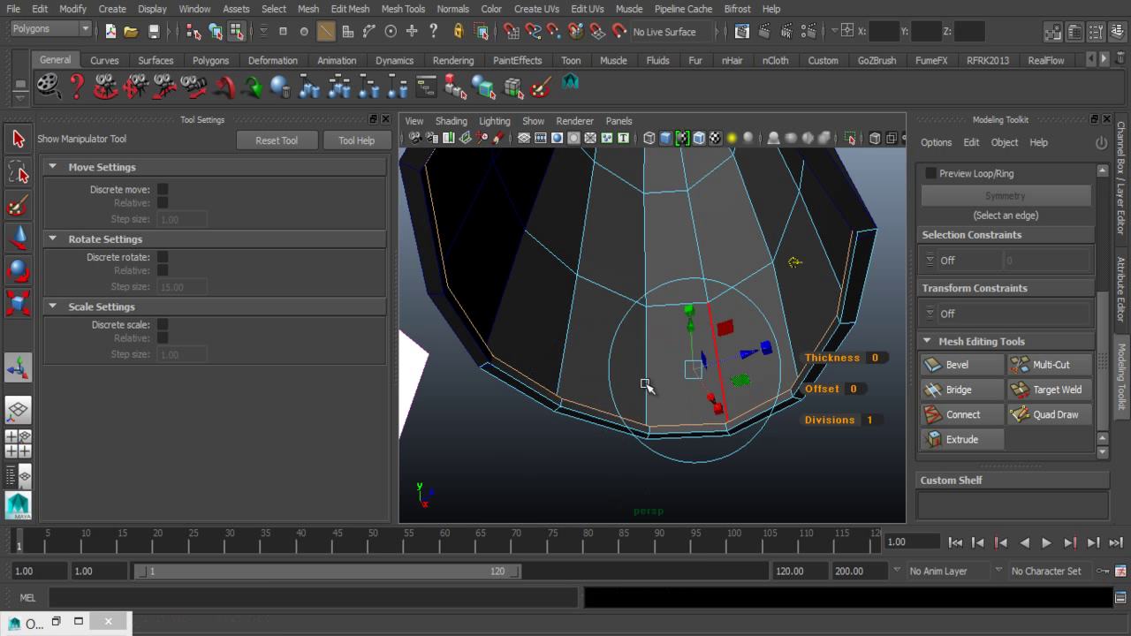
{"action": "left_click_drag", "start_coordinate": [691, 330], "coordinate": [690, 326]}
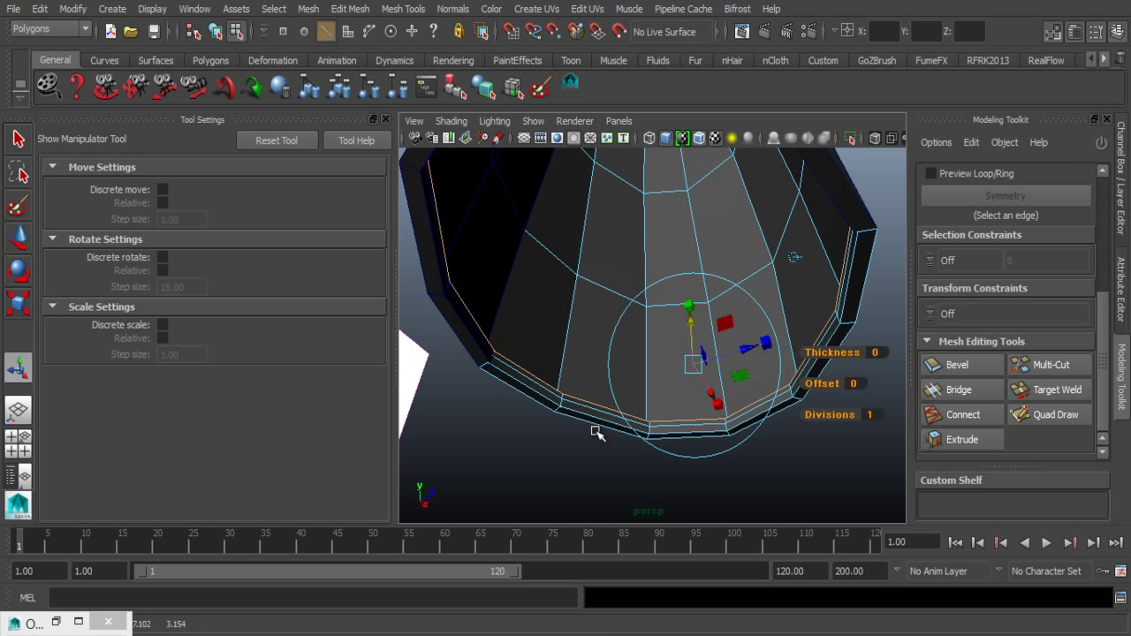
{"action": "left_click_drag", "start_coordinate": [622, 439], "coordinate": [625, 480], "text": "alt"}
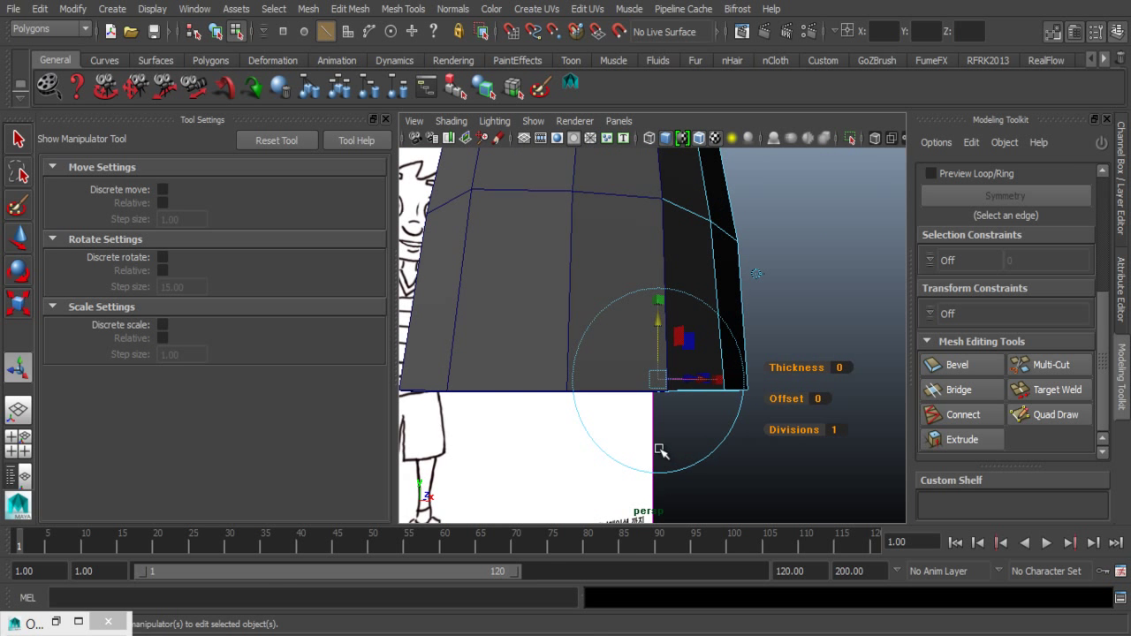
{"action": "left_click", "coordinate": [740, 469]}
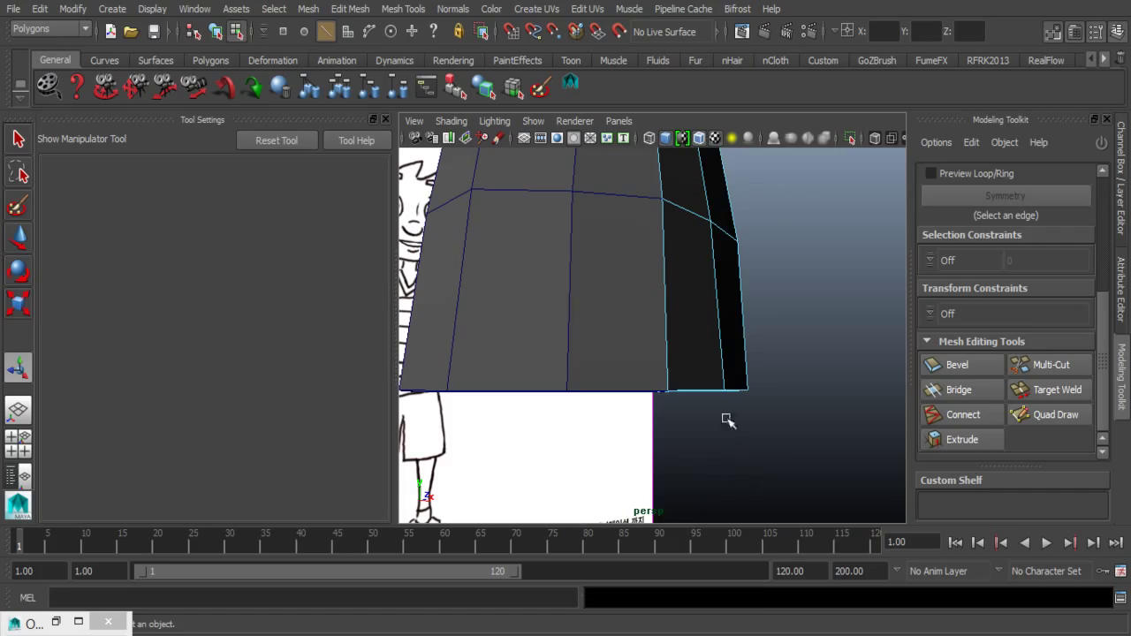
- Return to Object Mode and briefly preview the shirt smoothed before restoring blocky display
{"action": "right_click_drag", "start_coordinate": [703, 225], "coordinate": [765, 191]}
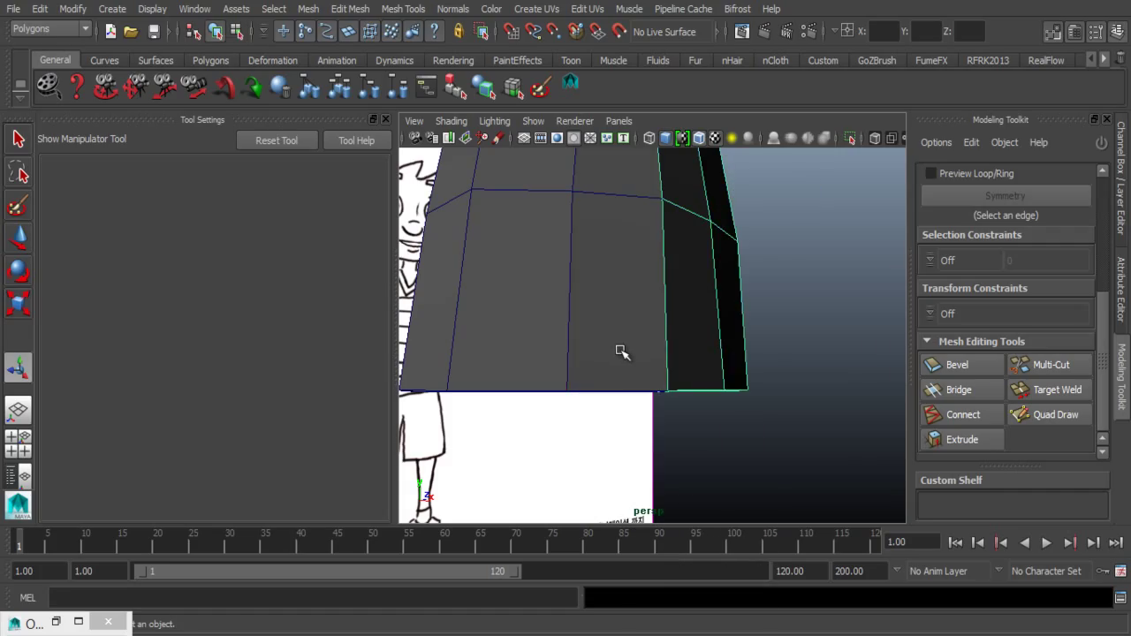
{"action": "key", "text": "3"}
{"action": "key", "text": "1"}
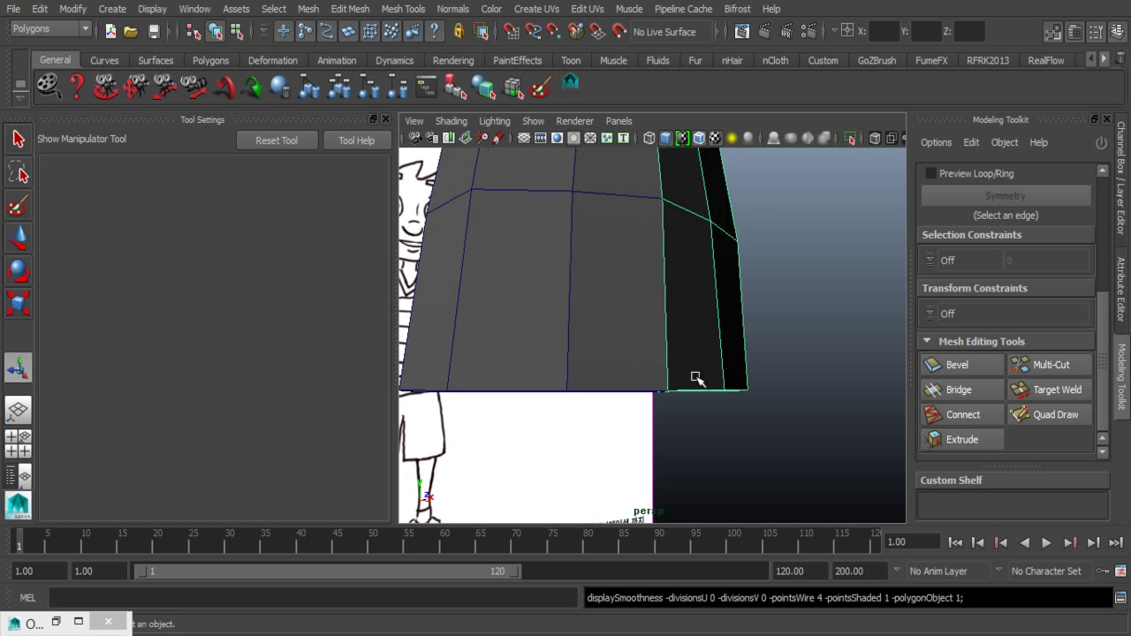
{"action": "mouse_move", "coordinate": [657, 375]}
{"action": "left_mouse_down", "text": "alt"}
{"action": "mouse_move", "coordinate": [595, 320]}
{"action": "mouse_move", "coordinate": [568, 356]}
{"action": "mouse_move", "coordinate": [624, 363]}
{"action": "mouse_move", "coordinate": [563, 324]}
{"action": "left_mouse_up", "text": "alt"}
- Insert a support edge loop just above the hem and return to selection
{"action": "left_click", "coordinate": [362, 11]}
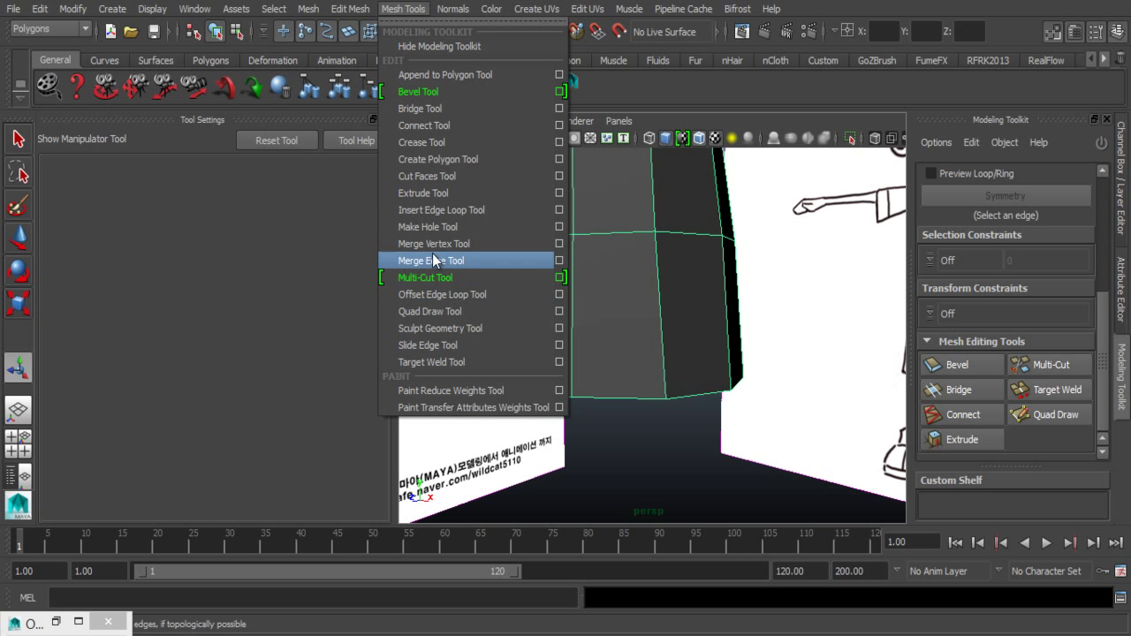
{"action": "left_click", "coordinate": [432, 212]}
{"action": "left_click_drag", "start_coordinate": [668, 386], "coordinate": [667, 395]}
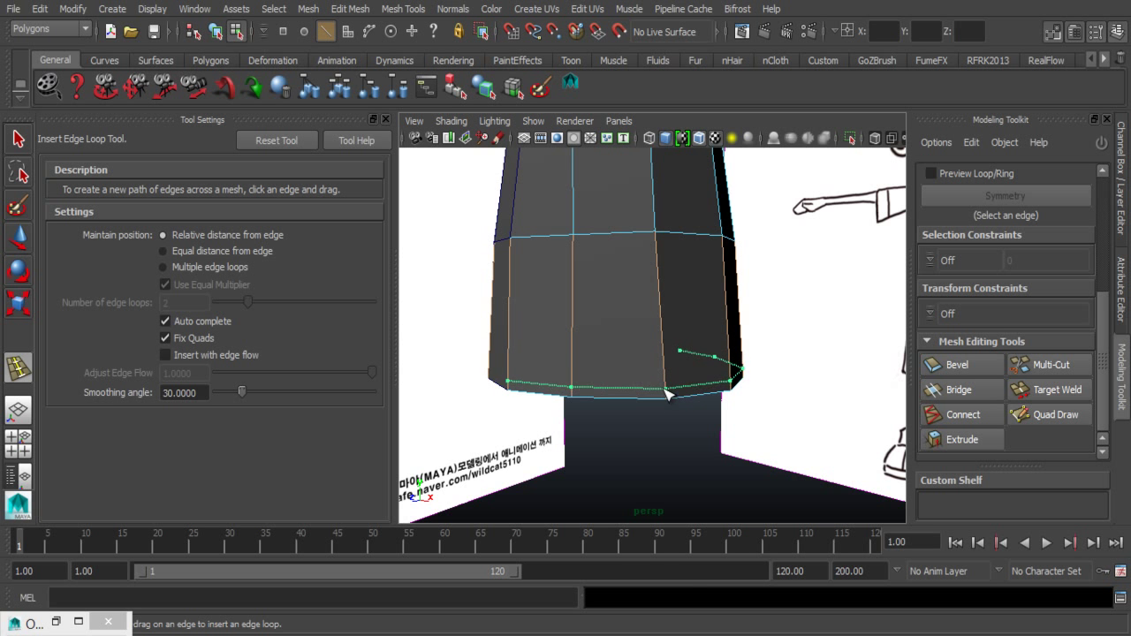
{"action": "left_click_drag", "start_coordinate": [667, 395], "coordinate": [609, 427], "text": "alt"}
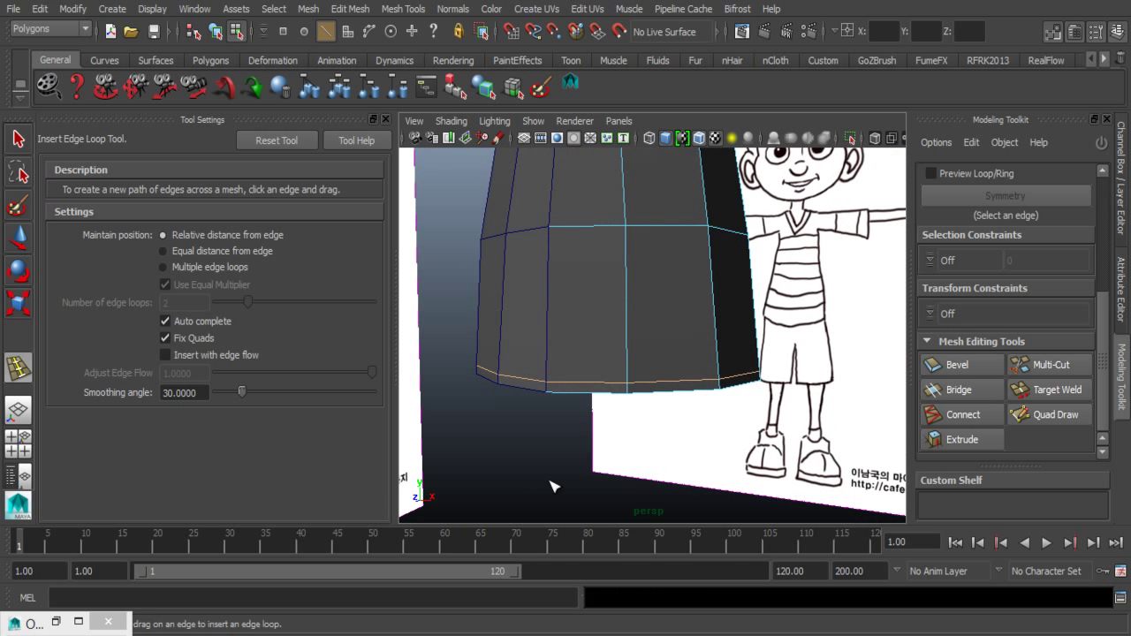
{"action": "key", "text": "q"}
{"action": "mouse_move", "coordinate": [572, 468]}
{"action": "left_mouse_down", "text": "alt"}
{"action": "mouse_move", "coordinate": [536, 409]}
{"action": "mouse_move", "coordinate": [548, 485]}
{"action": "mouse_move", "coordinate": [570, 454]}
{"action": "mouse_move", "coordinate": [669, 396]}
{"action": "mouse_move", "coordinate": [722, 387]}
{"action": "mouse_move", "coordinate": [719, 429]}
{"action": "mouse_move", "coordinate": [654, 469]}
{"action": "mouse_move", "coordinate": [576, 471]}
{"action": "mouse_move", "coordinate": [606, 402]}
{"action": "mouse_move", "coordinate": [598, 376]}
{"action": "mouse_move", "coordinate": [543, 433]}
{"action": "mouse_move", "coordinate": [651, 459]}
{"action": "mouse_move", "coordinate": [651, 474]}
{"action": "mouse_move", "coordinate": [630, 459]}
{"action": "mouse_move", "coordinate": [628, 472]}
{"action": "mouse_move", "coordinate": [656, 505]}
{"action": "mouse_move", "coordinate": [641, 429]}
{"action": "mouse_move", "coordinate": [624, 515]}
{"action": "mouse_move", "coordinate": [606, 483]}
{"action": "mouse_move", "coordinate": [611, 525]}
{"action": "mouse_move", "coordinate": [624, 483]}
{"action": "mouse_move", "coordinate": [568, 412]}
{"action": "mouse_move", "coordinate": [586, 312]}
{"action": "mouse_move", "coordinate": [582, 375]}
{"action": "left_mouse_up", "text": "alt"}
{"action": "mouse_move", "coordinate": [581, 376]}
{"action": "right_mouse_down", "text": "alt"}
{"action": "mouse_move", "coordinate": [575, 397]}
{"action": "mouse_move", "coordinate": [639, 480]}
{"action": "mouse_move", "coordinate": [628, 522]}
{"action": "right_mouse_up", "text": "alt"}
{"action": "key", "text": "1"}
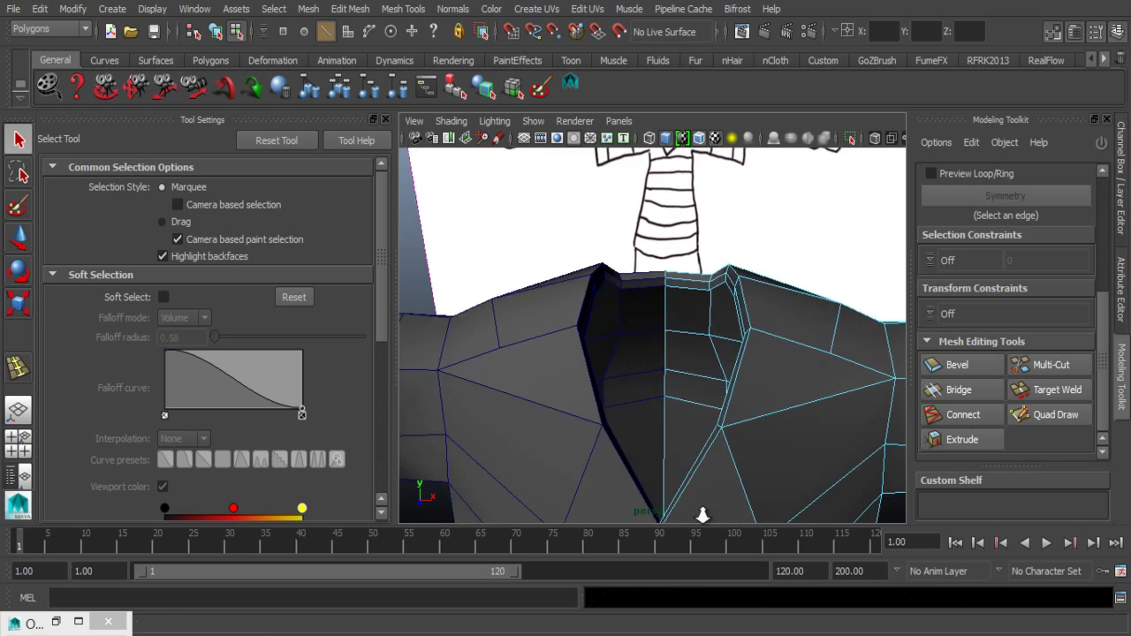
{"action": "mouse_move", "coordinate": [628, 522]}
{"action": "left_mouse_down", "text": "alt"}
{"action": "mouse_move", "coordinate": [639, 462]}
{"action": "mouse_move", "coordinate": [663, 467]}
{"action": "left_mouse_up", "text": "alt"}
{"action": "middle_click_drag", "start_coordinate": [664, 468], "coordinate": [645, 469], "text": "alt"}
{"action": "mouse_move", "coordinate": [645, 470]}
{"action": "left_mouse_down", "text": "alt"}
{"action": "mouse_move", "coordinate": [631, 386]}
{"action": "mouse_move", "coordinate": [649, 397]}
{"action": "left_mouse_up", "text": "alt"}
{"action": "mouse_move", "coordinate": [692, 340]}
{"action": "left_mouse_down", "text": "alt"}
{"action": "mouse_move", "coordinate": [657, 348]}
{"action": "mouse_move", "coordinate": [699, 362]}
{"action": "mouse_move", "coordinate": [636, 382]}
{"action": "mouse_move", "coordinate": [571, 332]}
{"action": "mouse_move", "coordinate": [540, 330]}
{"action": "mouse_move", "coordinate": [642, 364]}
{"action": "left_mouse_up", "text": "alt"}
{"action": "scroll", "coordinate": [544, 345], "scroll_direction": "down", "scroll_amount": 5}
{"action": "scroll", "coordinate": [542, 310], "scroll_direction": "down", "scroll_amount": 3}
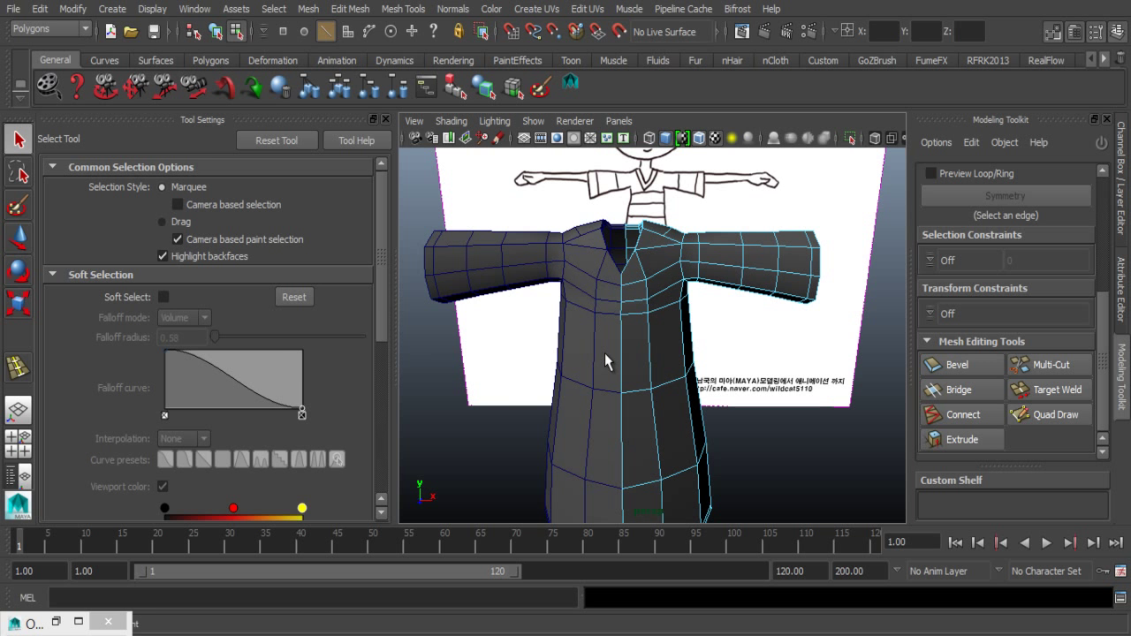
{"action": "key", "text": "F8"}
{"action": "key", "text": "F8"}
{"action": "key", "text": "F8"}
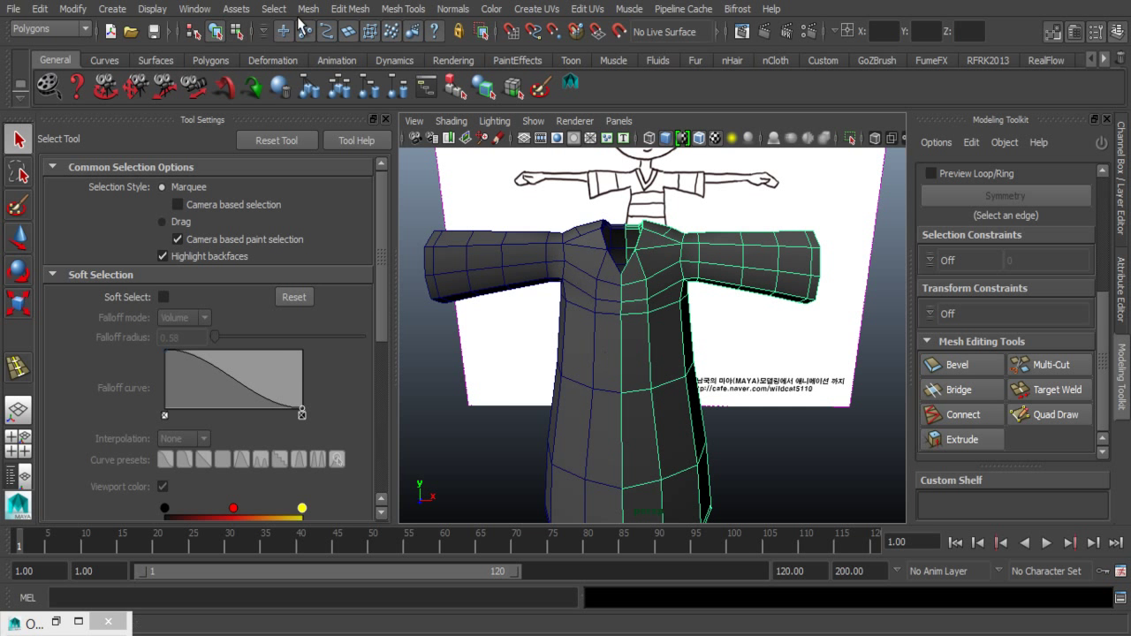
{"action": "left_click", "coordinate": [307, 10]}
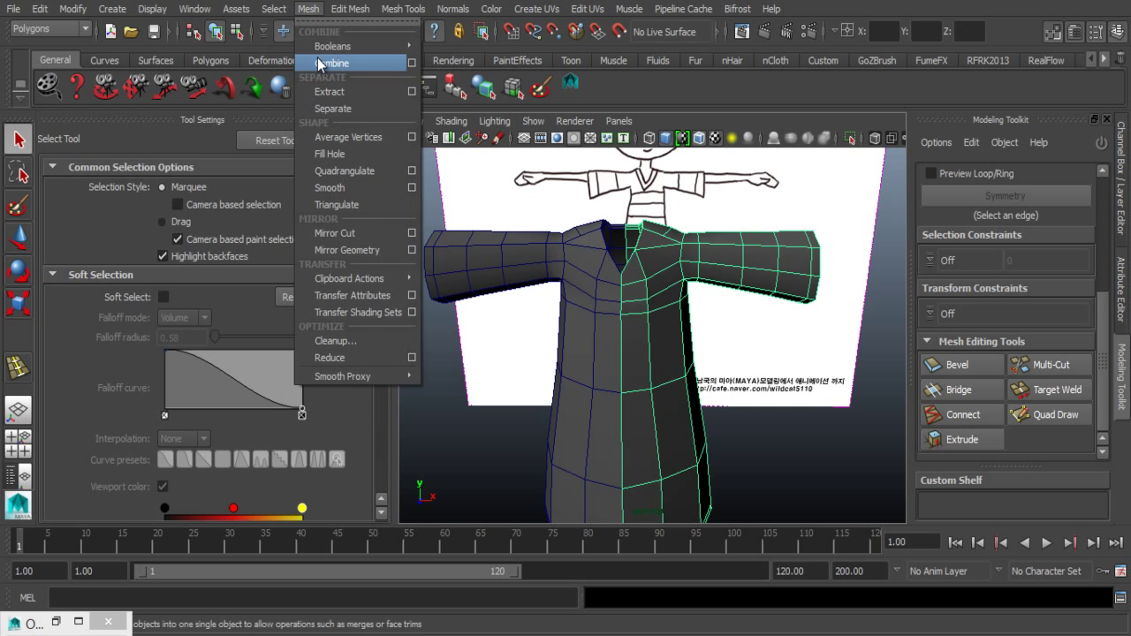
{"action": "left_click", "coordinate": [330, 187]}
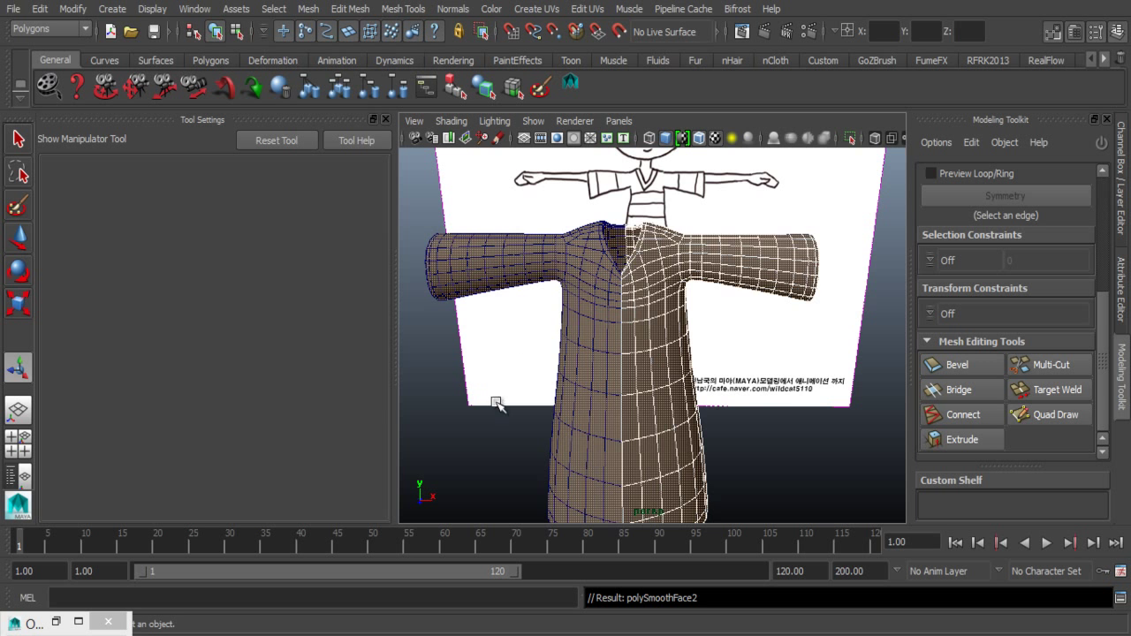
{"action": "left_click", "coordinate": [474, 434]}
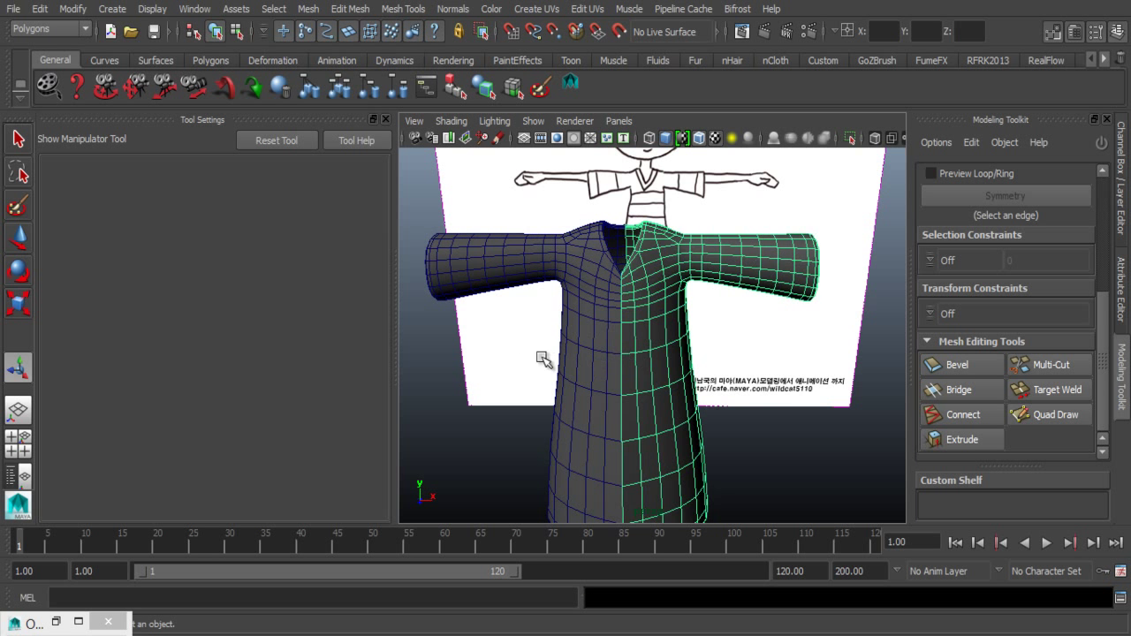
{"action": "right_click_drag", "start_coordinate": [543, 358], "coordinate": [634, 391], "text": "alt"}
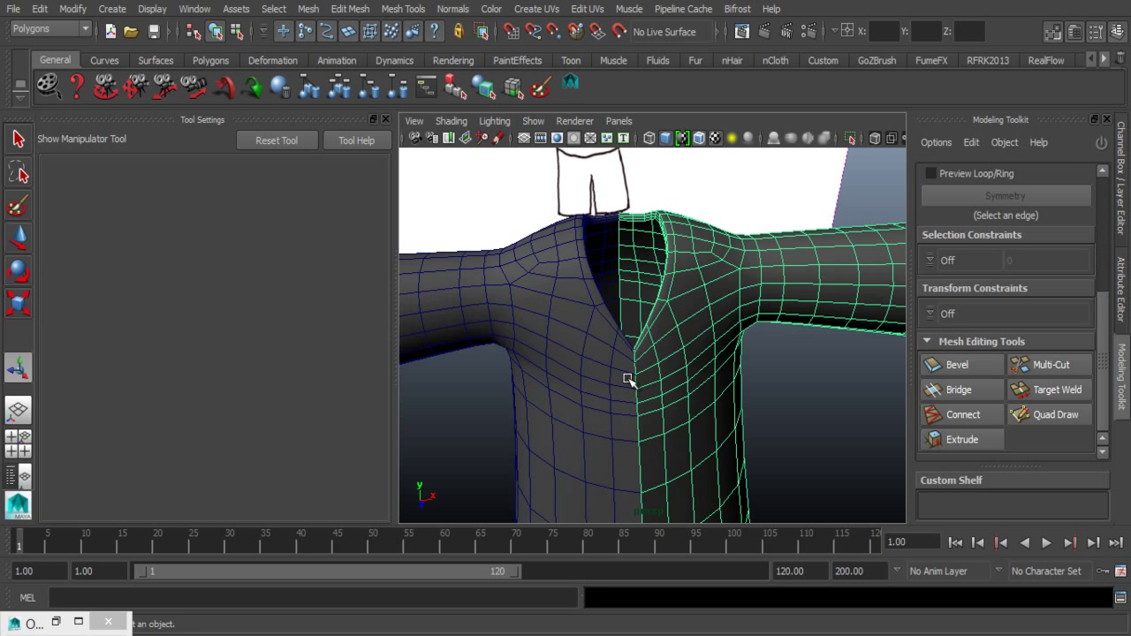
{"action": "key", "text": "ctrl+z"}
{"action": "key", "text": "ctrl+z"}
{"action": "key", "text": "ctrl+z"}
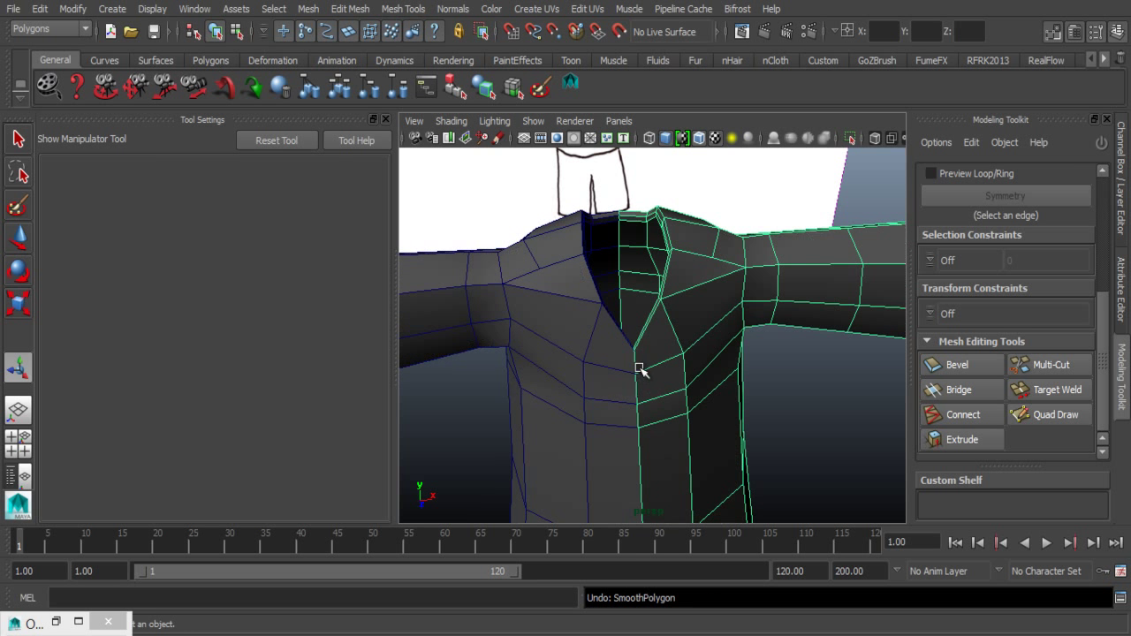
{"action": "mouse_move", "coordinate": [616, 381]}
{"action": "left_mouse_down", "text": "alt"}
{"action": "mouse_move", "coordinate": [616, 408]}
{"action": "mouse_move", "coordinate": [699, 399]}
{"action": "mouse_move", "coordinate": [651, 434]}
{"action": "mouse_move", "coordinate": [674, 421]}
{"action": "mouse_move", "coordinate": [680, 432]}
{"action": "left_mouse_up", "text": "alt"}
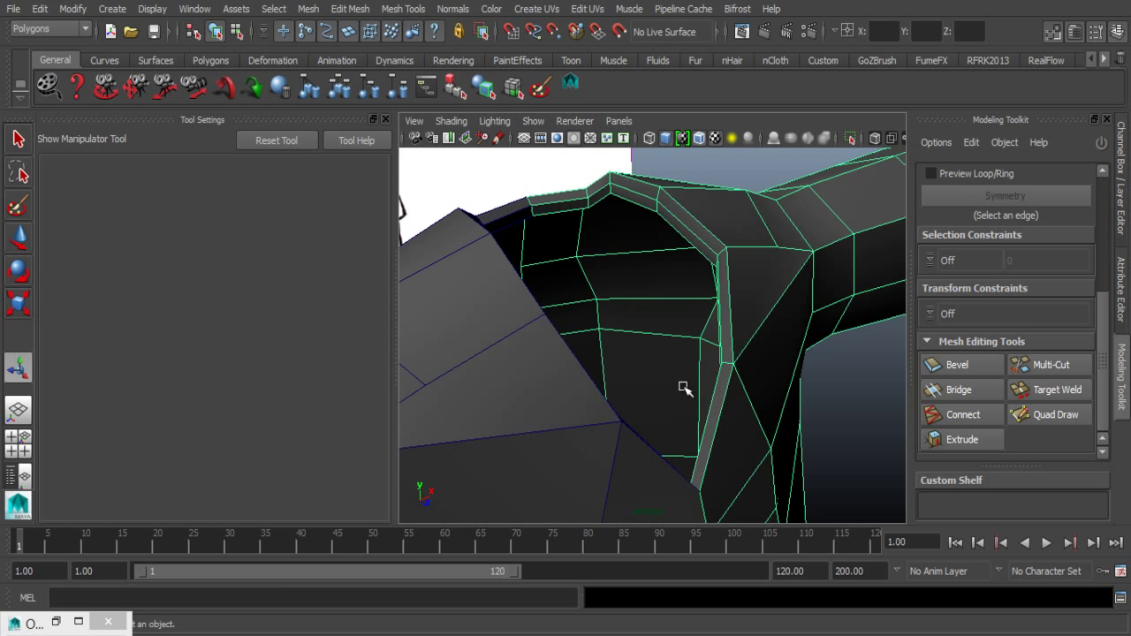
{"action": "left_click", "coordinate": [411, 9]}
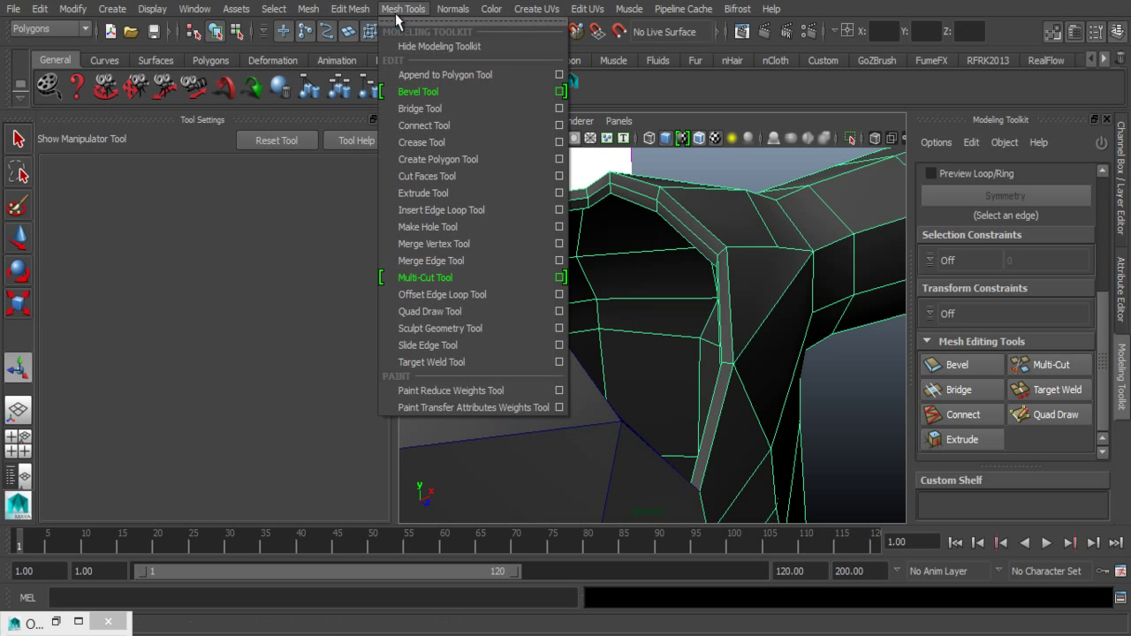
{"action": "left_click", "coordinate": [446, 226]}
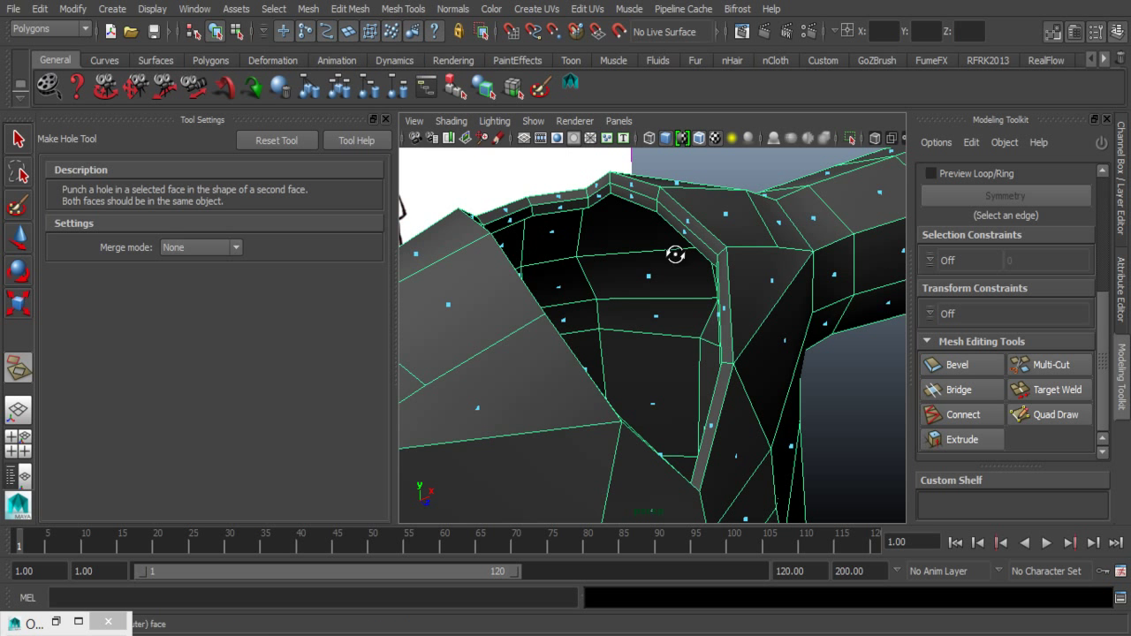
{"action": "left_click_drag", "start_coordinate": [675, 255], "coordinate": [478, 164], "text": "alt"}
{"action": "key", "text": "ctrl+z"}
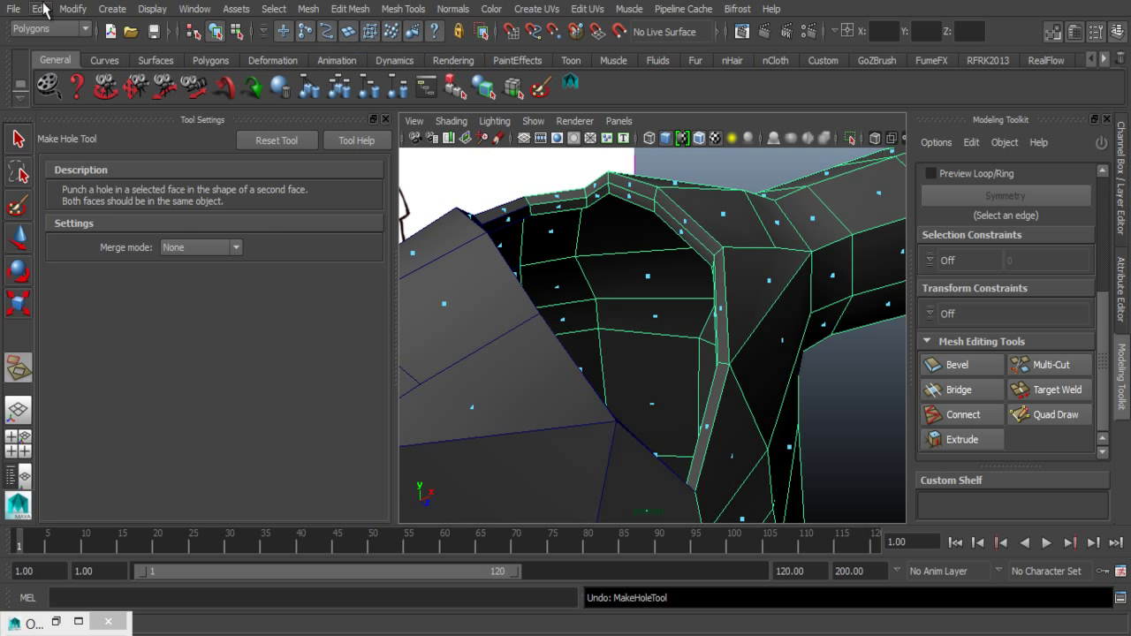
{"action": "left_click", "coordinate": [20, 137]}
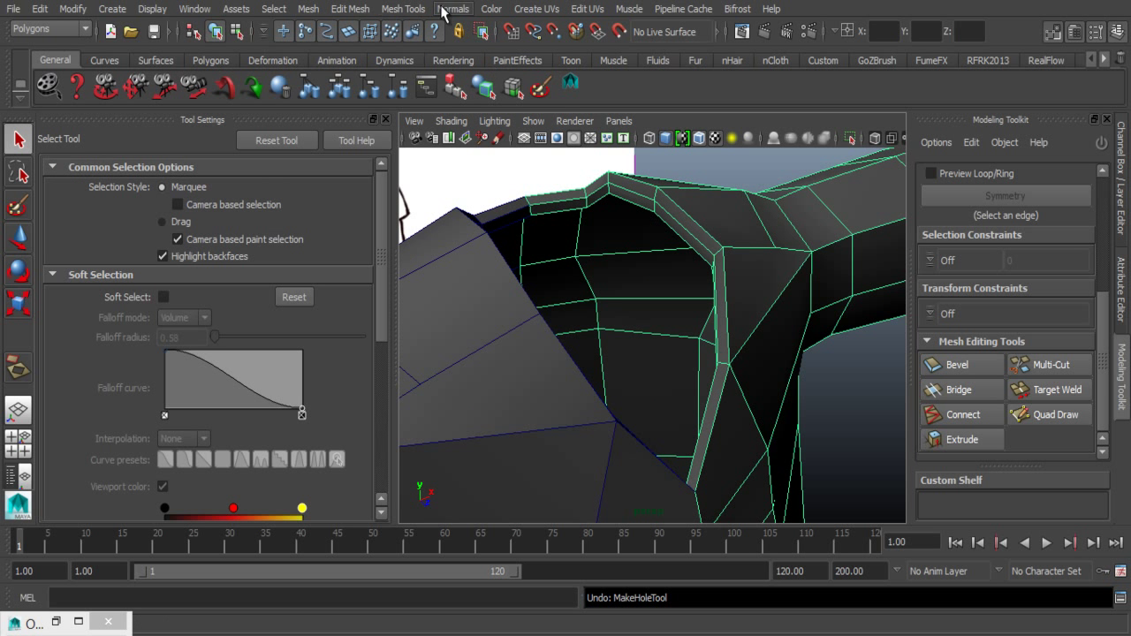
- Insert an edge loop along the full length of the V-neck collar band
{"action": "left_click", "coordinate": [395, 11]}
{"action": "left_click", "coordinate": [468, 209]}
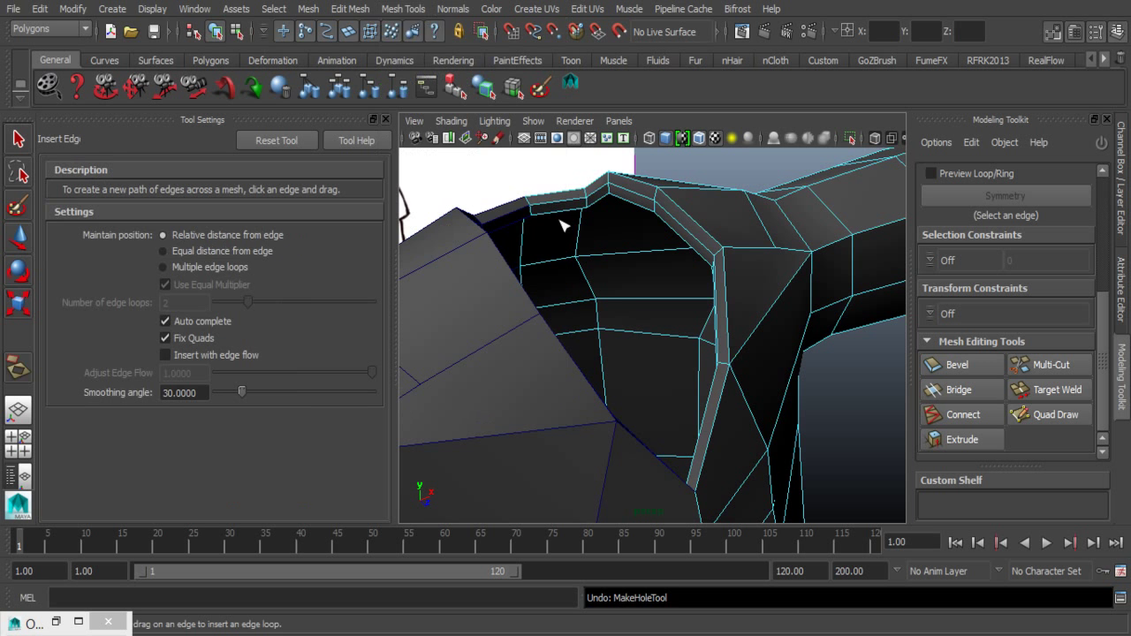
{"action": "left_click", "coordinate": [658, 204]}
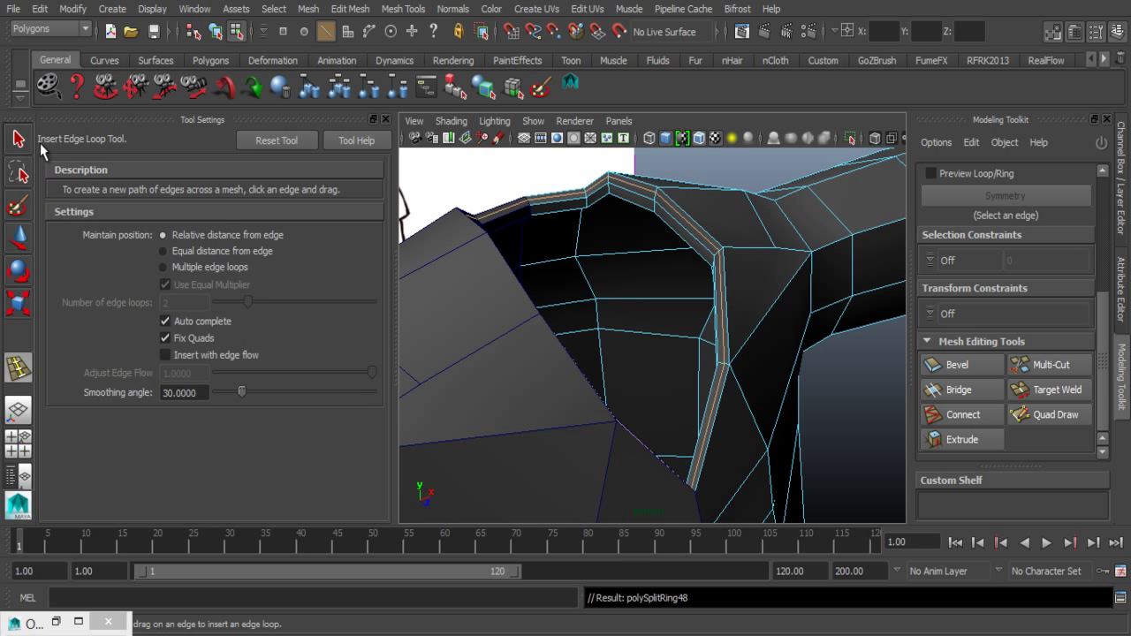
{"action": "key", "text": "q"}
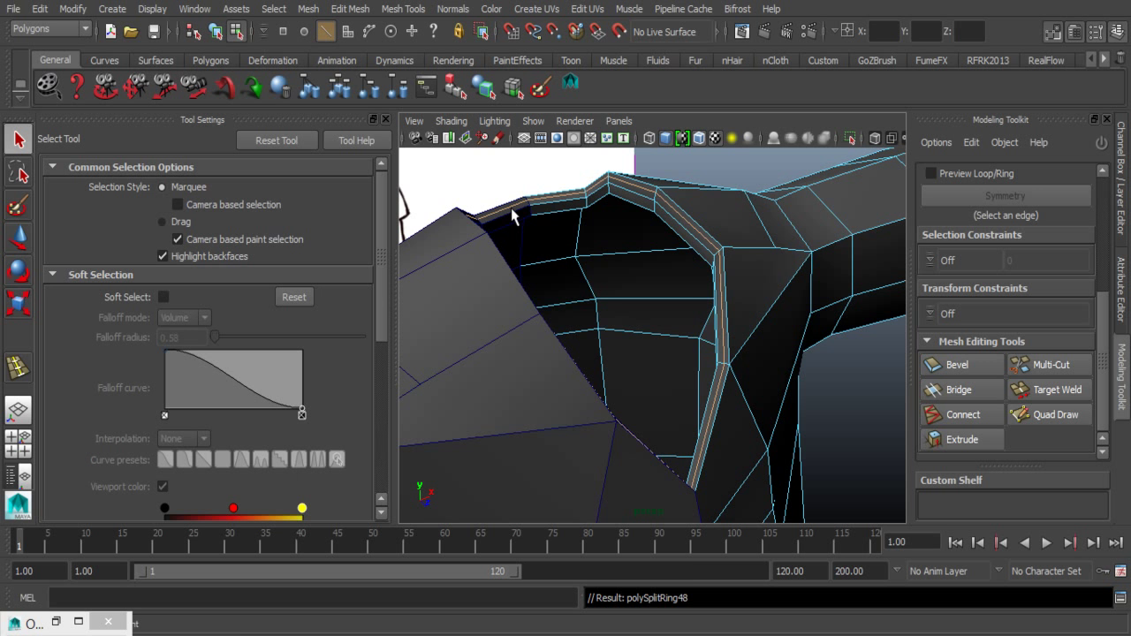
- Switch to edge mode, preview smoothing, select the sleeve half and inspect it against the reference
{"action": "right_click", "coordinate": [615, 205]}
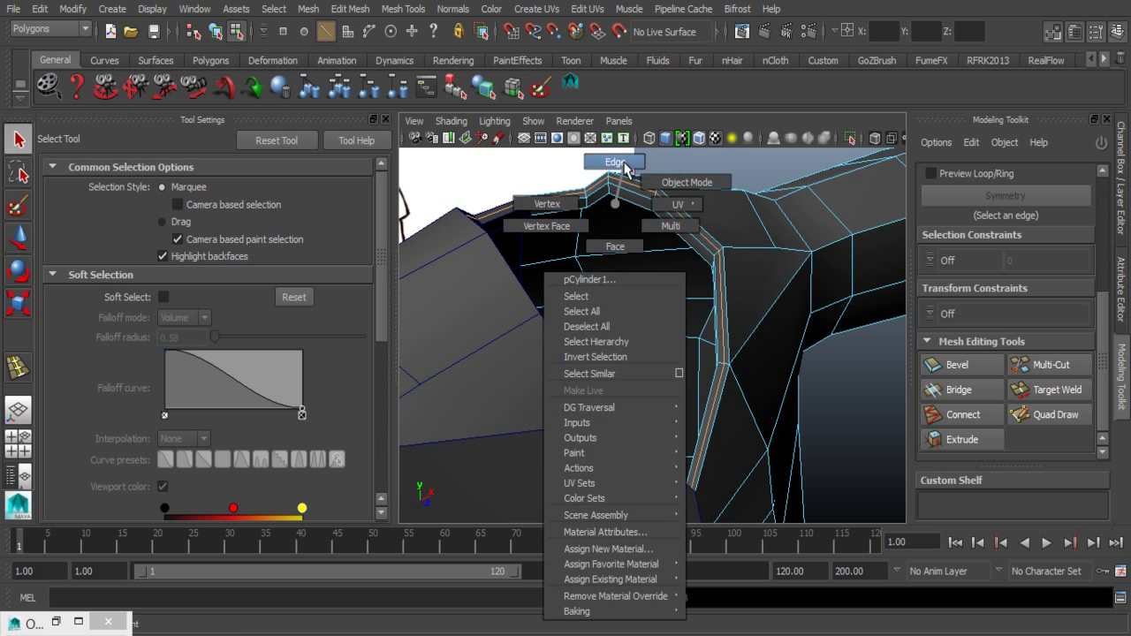
{"action": "left_click", "coordinate": [619, 163]}
{"action": "key", "text": "3"}
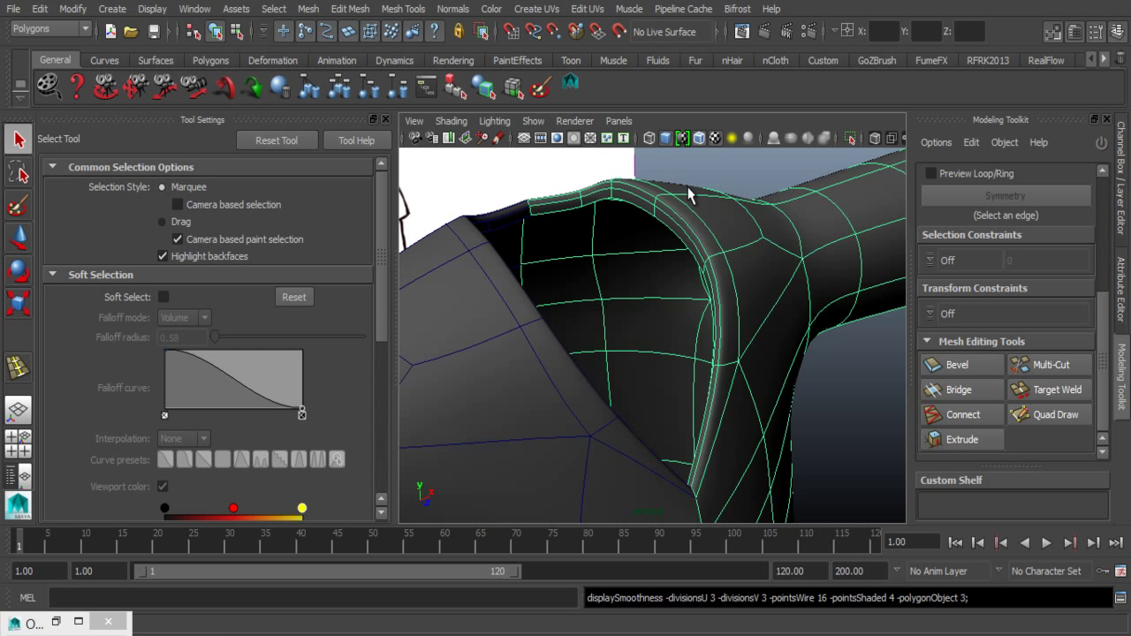
{"action": "left_click", "coordinate": [695, 153]}
{"action": "mouse_move", "coordinate": [627, 227]}
{"action": "left_mouse_down", "text": "alt"}
{"action": "mouse_move", "coordinate": [559, 243]}
{"action": "mouse_move", "coordinate": [575, 286]}
{"action": "mouse_move", "coordinate": [708, 191]}
{"action": "mouse_move", "coordinate": [689, 213]}
{"action": "left_mouse_up", "text": "alt"}
{"action": "left_click", "coordinate": [560, 243]}
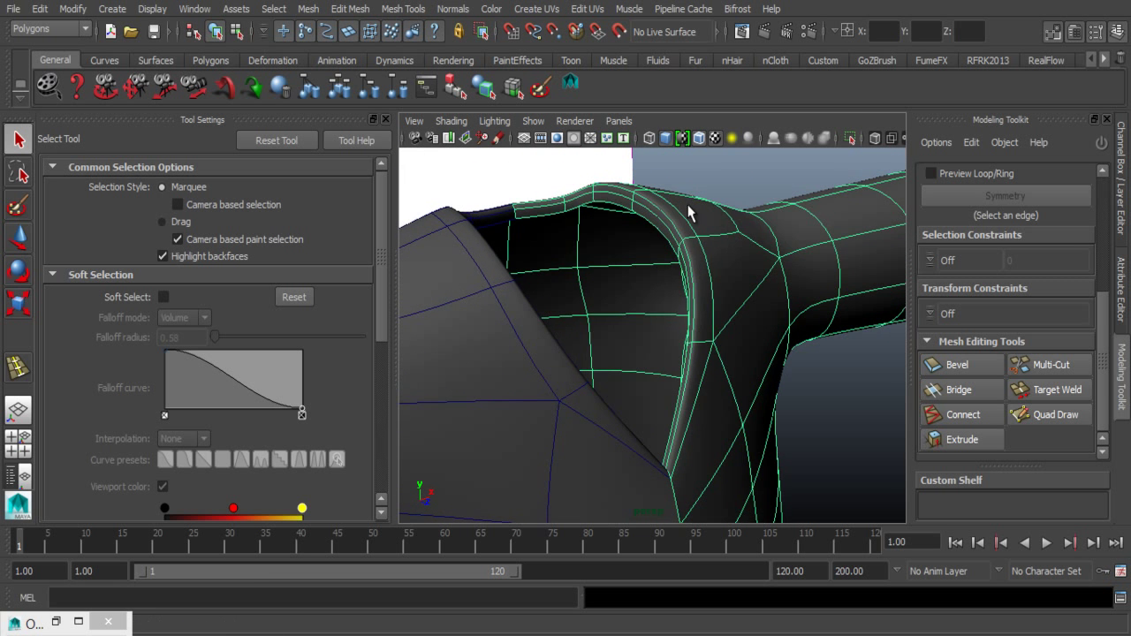
{"action": "key", "text": "1"}
{"action": "mouse_move", "coordinate": [655, 258]}
{"action": "left_mouse_down", "text": "alt"}
{"action": "mouse_move", "coordinate": [505, 222]}
{"action": "mouse_move", "coordinate": [626, 278]}
{"action": "mouse_move", "coordinate": [501, 291]}
{"action": "mouse_move", "coordinate": [571, 313]}
{"action": "left_mouse_up", "text": "alt"}
{"action": "middle_click_drag", "start_coordinate": [571, 313], "coordinate": [563, 279], "text": "alt"}
{"action": "mouse_move", "coordinate": [563, 278]}
{"action": "left_mouse_down", "text": "alt"}
{"action": "mouse_move", "coordinate": [547, 312]}
{"action": "mouse_move", "coordinate": [563, 354]}
{"action": "mouse_move", "coordinate": [644, 363]}
{"action": "mouse_move", "coordinate": [611, 331]}
{"action": "left_mouse_up", "text": "alt"}
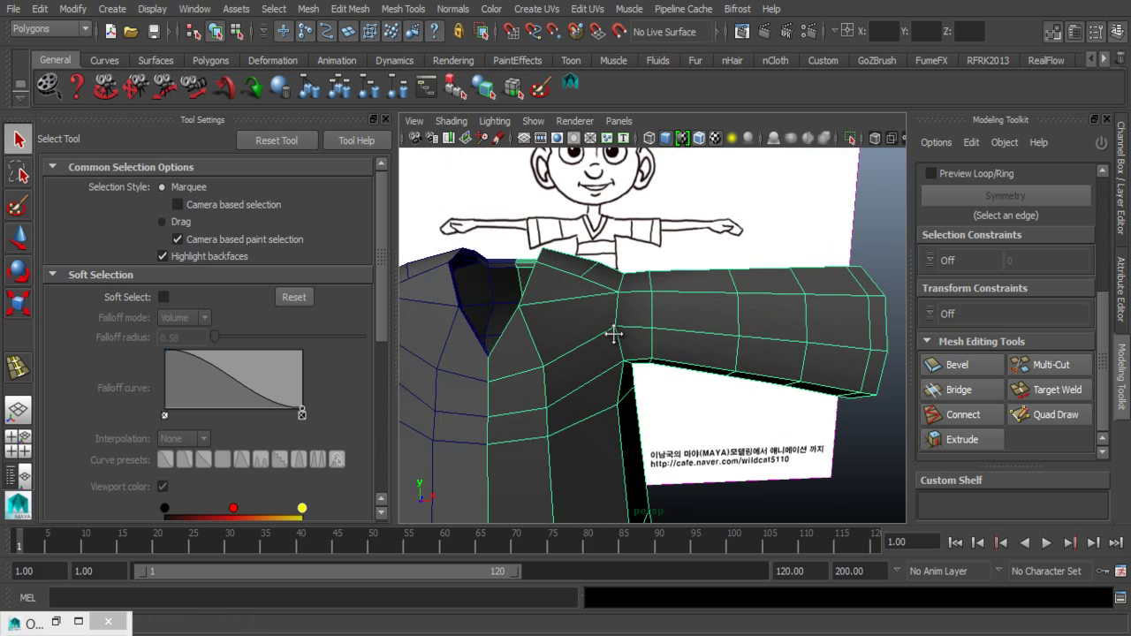
- Add two edge loops around the sleeve at the shoulder seam, then return to selection
{"action": "scroll", "coordinate": [636, 330], "scroll_direction": "up", "scroll_amount": 2}
{"action": "scroll", "coordinate": [640, 342], "scroll_direction": "up", "scroll_amount": 3}
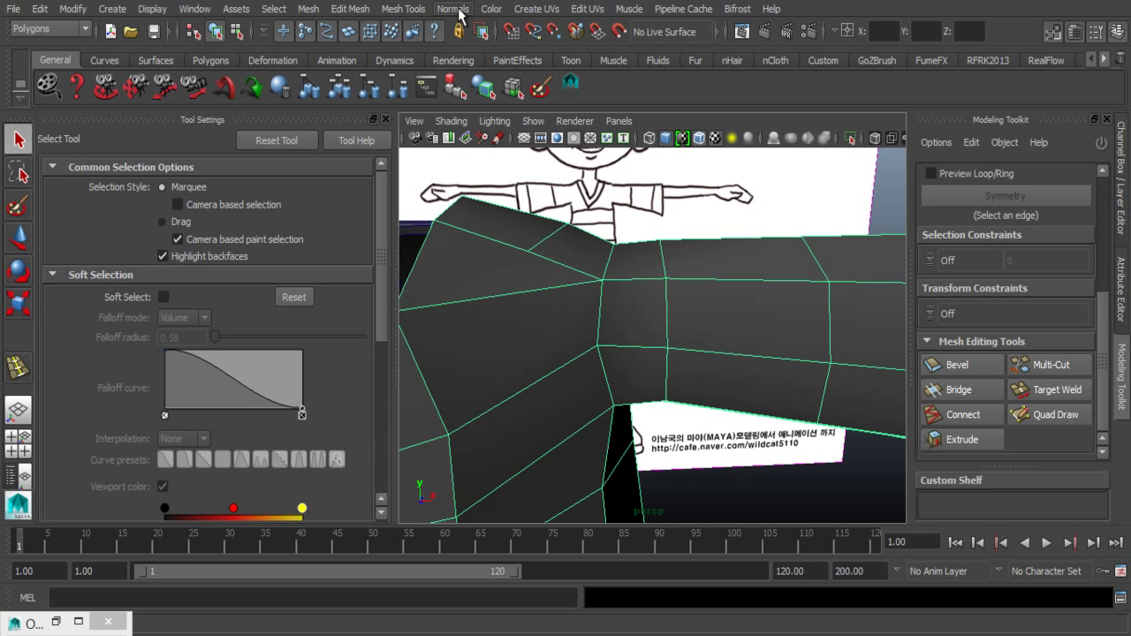
{"action": "left_click", "coordinate": [365, 13]}
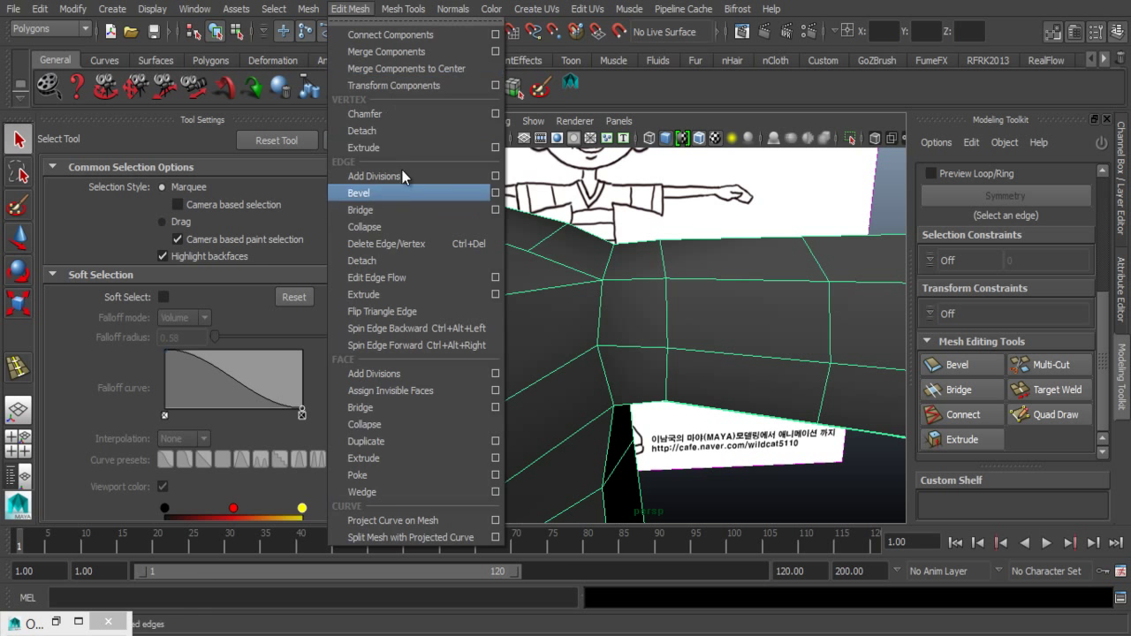
{"action": "left_click", "coordinate": [443, 213]}
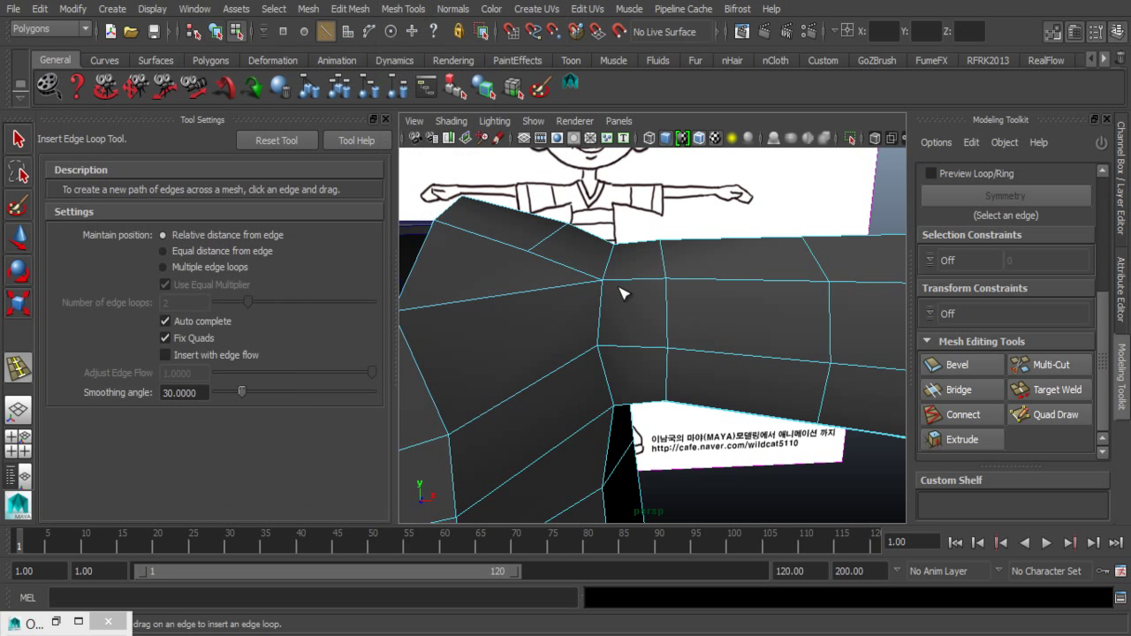
{"action": "left_click_drag", "start_coordinate": [624, 289], "coordinate": [611, 301]}
{"action": "right_click_drag", "start_coordinate": [611, 301], "coordinate": [654, 279], "text": "alt"}
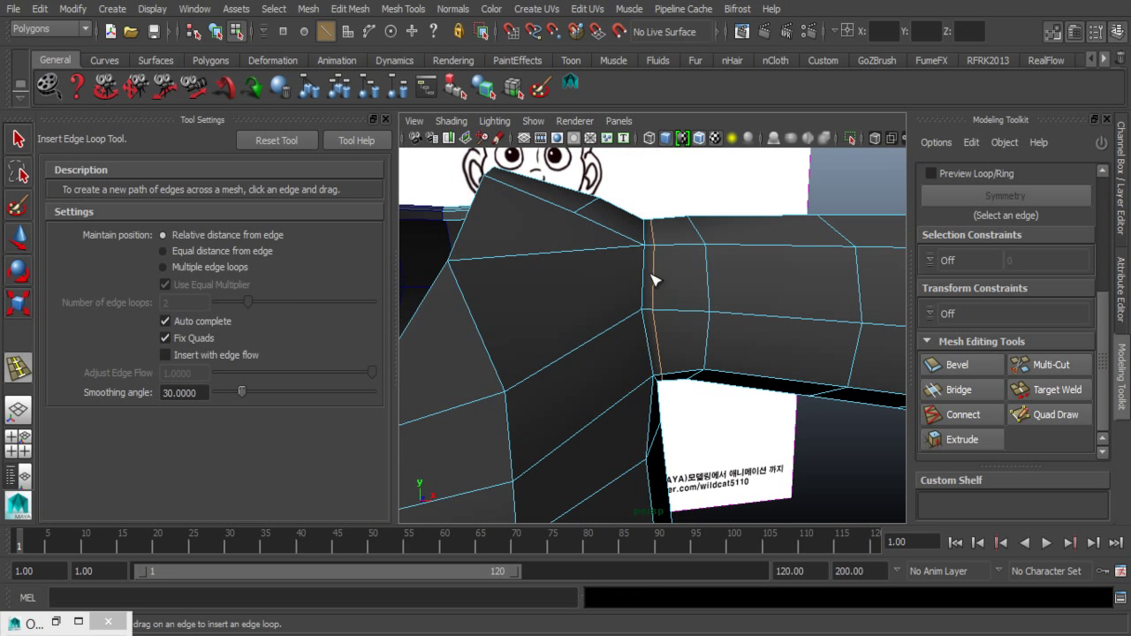
{"action": "left_click", "coordinate": [662, 252]}
{"action": "left_click_drag", "start_coordinate": [662, 253], "coordinate": [600, 318], "text": "alt"}
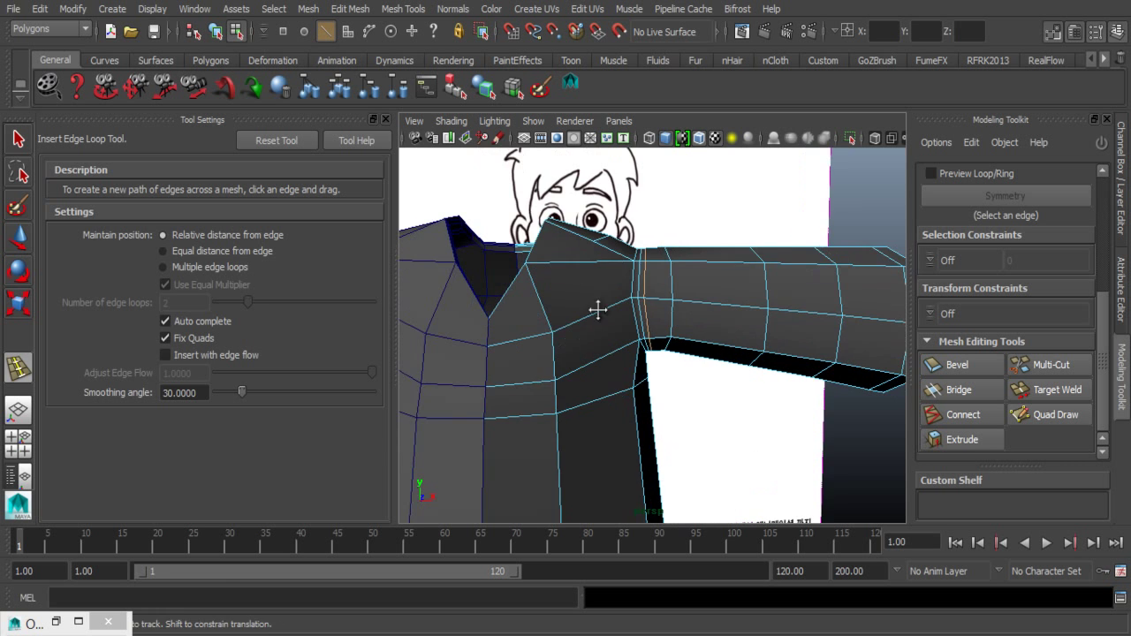
{"action": "key", "text": "q"}
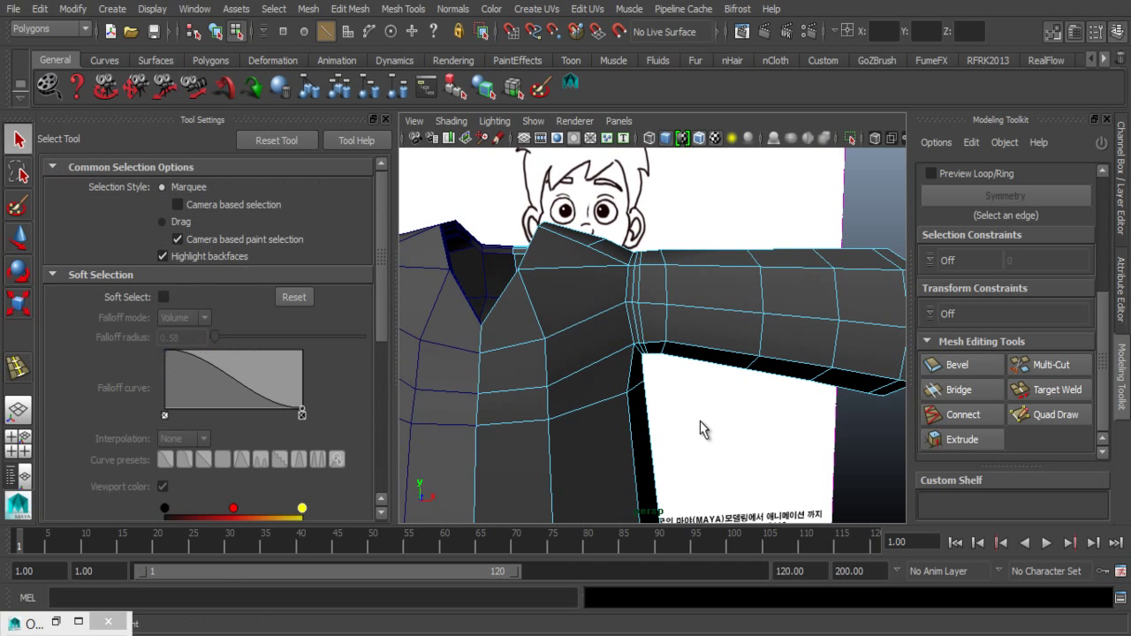
{"action": "mouse_move", "coordinate": [701, 430]}
{"action": "left_mouse_down", "text": "alt"}
{"action": "mouse_move", "coordinate": [626, 389]}
{"action": "mouse_move", "coordinate": [518, 416]}
{"action": "left_mouse_up", "text": "alt"}
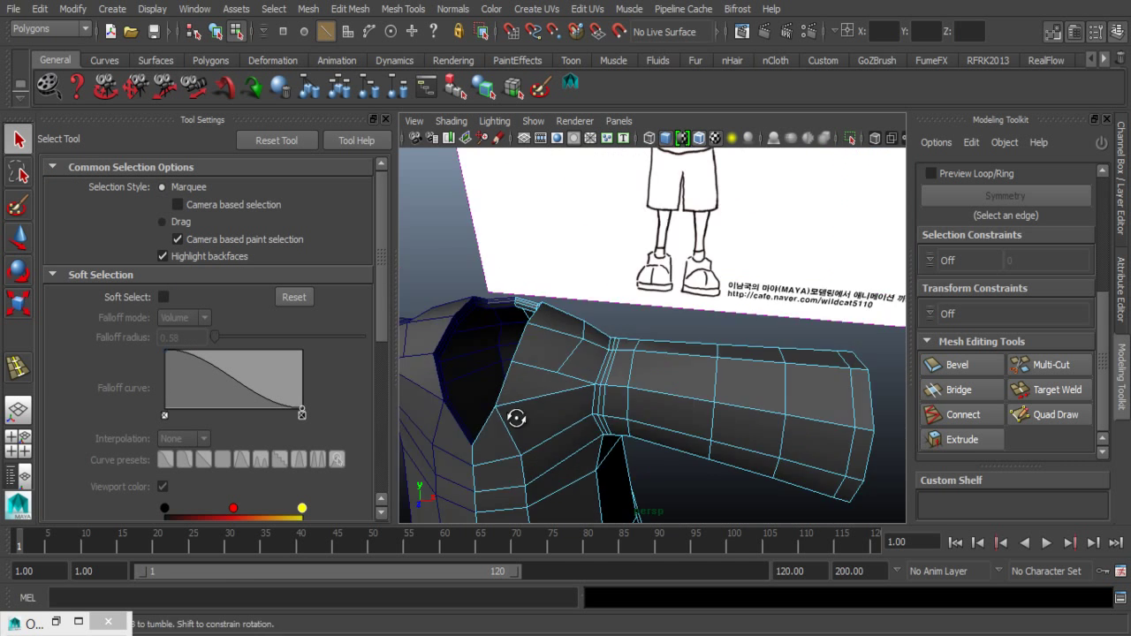
{"action": "middle_click_drag", "start_coordinate": [518, 416], "coordinate": [555, 410], "text": "alt"}
{"action": "mouse_move", "coordinate": [556, 410]}
{"action": "left_mouse_down", "text": "alt"}
{"action": "mouse_move", "coordinate": [586, 397]}
{"action": "mouse_move", "coordinate": [586, 379]}
{"action": "mouse_move", "coordinate": [548, 345]}
{"action": "mouse_move", "coordinate": [575, 352]}
{"action": "mouse_move", "coordinate": [490, 434]}
{"action": "mouse_move", "coordinate": [510, 437]}
{"action": "left_mouse_up", "text": "alt"}
{"action": "key", "text": "1"}
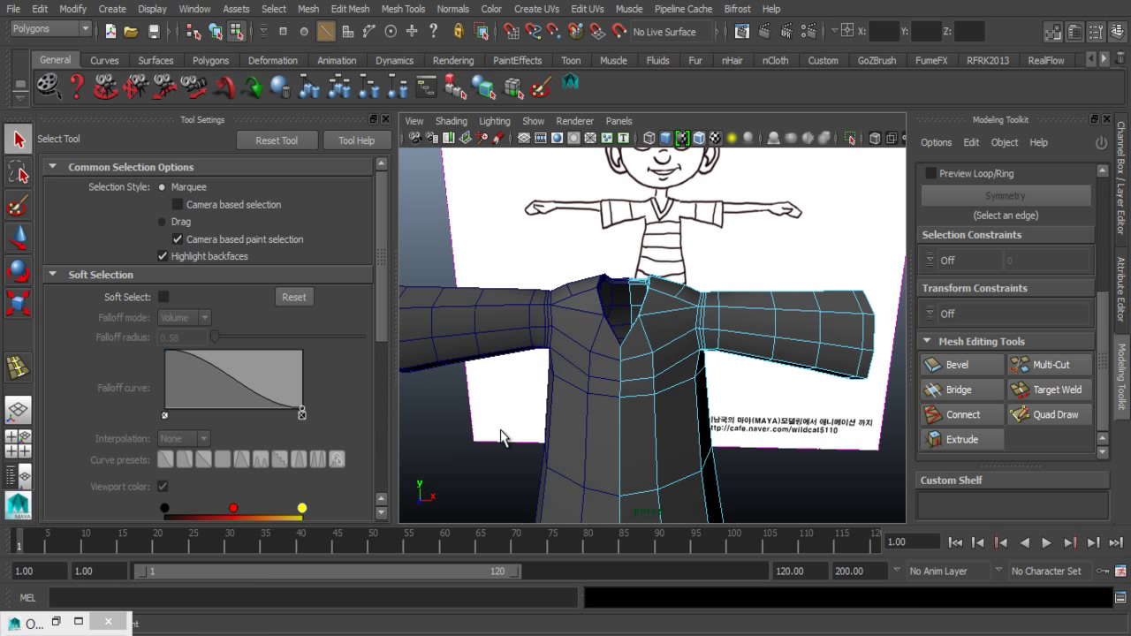
{"action": "key", "text": "F8"}
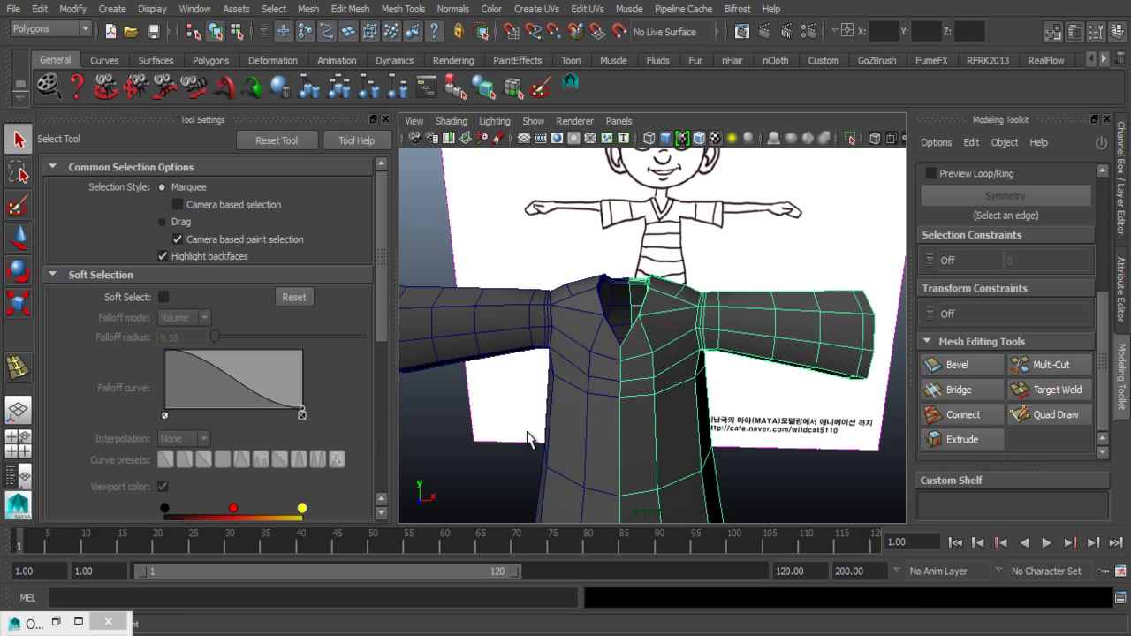
{"action": "left_click", "coordinate": [524, 445]}
{"action": "left_click_drag", "start_coordinate": [524, 444], "coordinate": [560, 358], "text": "alt"}
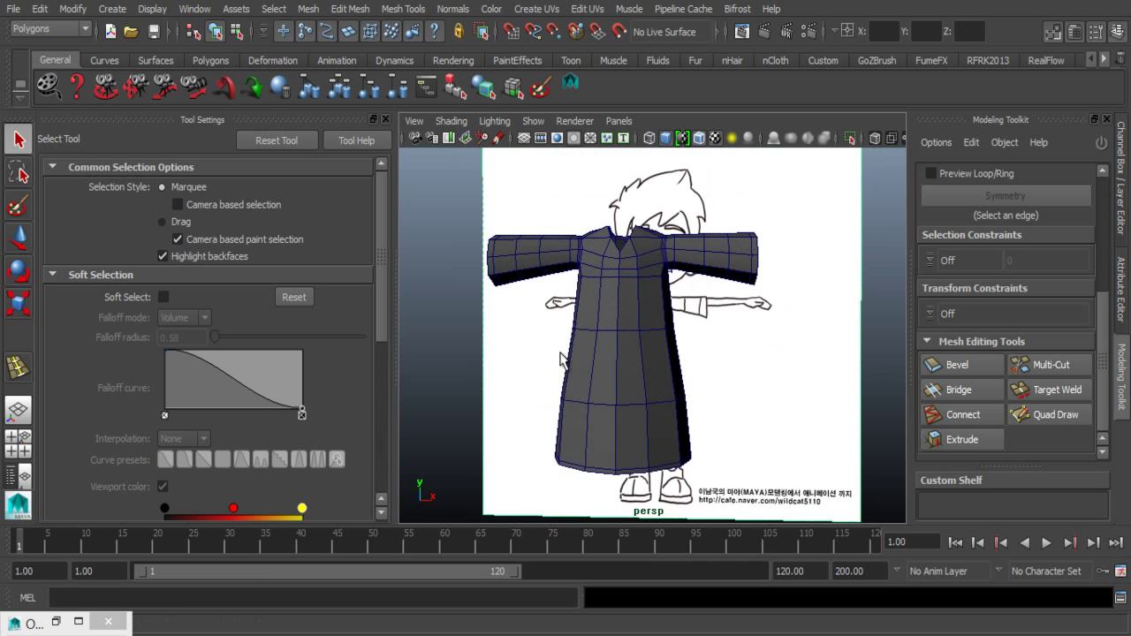
{"action": "mouse_move", "coordinate": [474, 403]}
{"action": "left_mouse_down", "text": "alt"}
{"action": "mouse_move", "coordinate": [586, 433]}
{"action": "mouse_move", "coordinate": [617, 409]}
{"action": "mouse_move", "coordinate": [594, 399]}
{"action": "mouse_move", "coordinate": [613, 389]}
{"action": "left_mouse_up", "text": "alt"}
{"action": "left_click", "coordinate": [618, 409]}
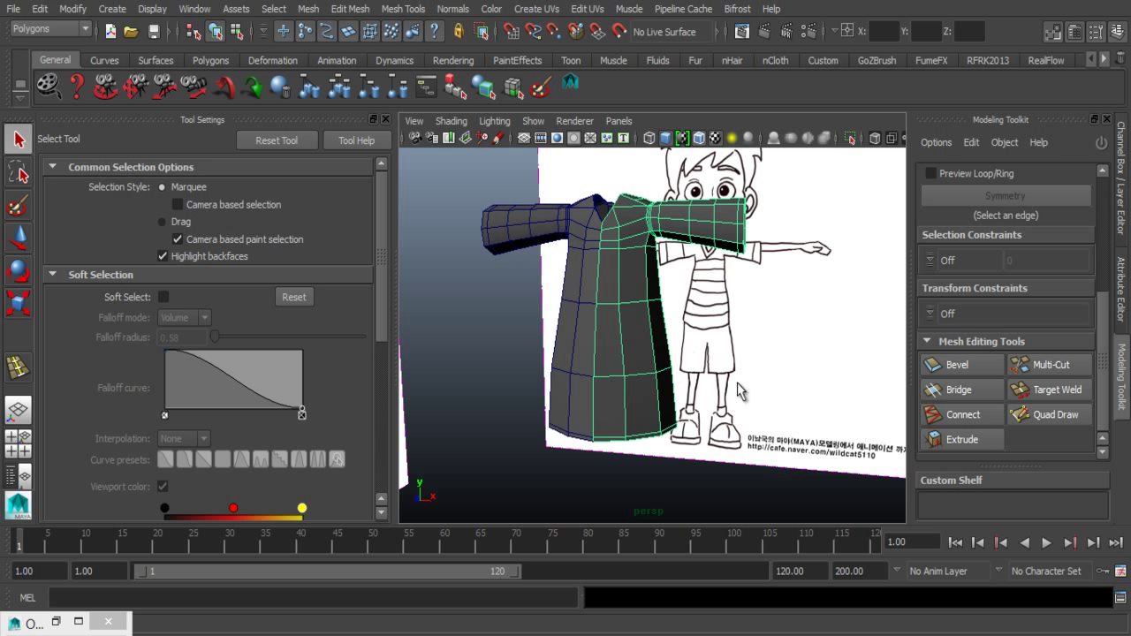
{"action": "left_click_drag", "start_coordinate": [740, 392], "coordinate": [627, 391], "text": "alt"}
{"action": "left_click", "coordinate": [510, 378]}
{"action": "left_click_drag", "start_coordinate": [510, 378], "coordinate": [540, 375], "text": "alt"}
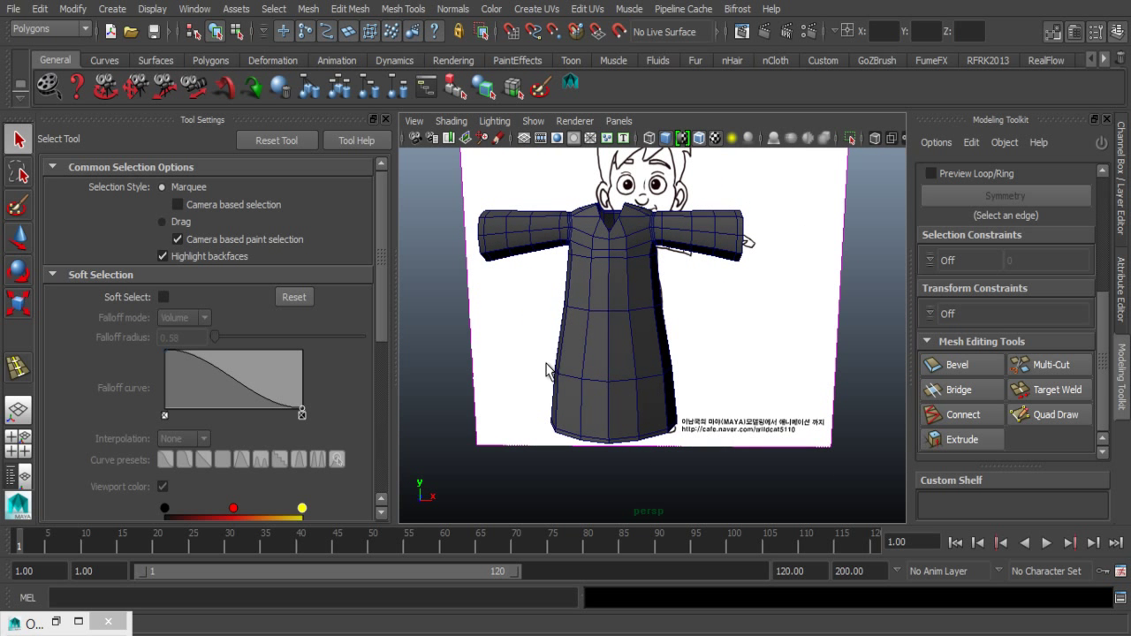